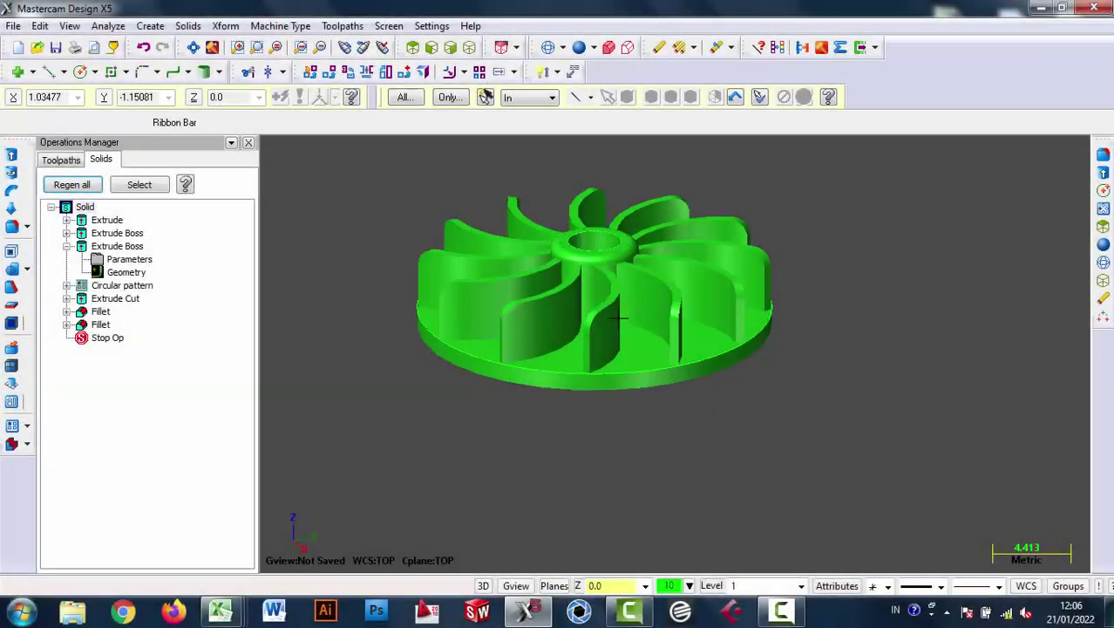
- Rotate the finished impeller preview to a side view and zoom in to inspect it
{"action": "mouse_move", "coordinate": [463, 366]}
{"action": "middle_mouse_down"}
{"action": "mouse_move", "coordinate": [463, 299]}
{"action": "mouse_move", "coordinate": [537, 413]}
{"action": "mouse_move", "coordinate": [617, 333]}
{"action": "mouse_move", "coordinate": [791, 356]}
{"action": "mouse_move", "coordinate": [713, 341]}
{"action": "mouse_move", "coordinate": [646, 381]}
{"action": "mouse_move", "coordinate": [672, 283]}
{"action": "middle_mouse_up"}
{"action": "scroll", "coordinate": [646, 381], "scroll_direction": "up", "scroll_amount": 4}
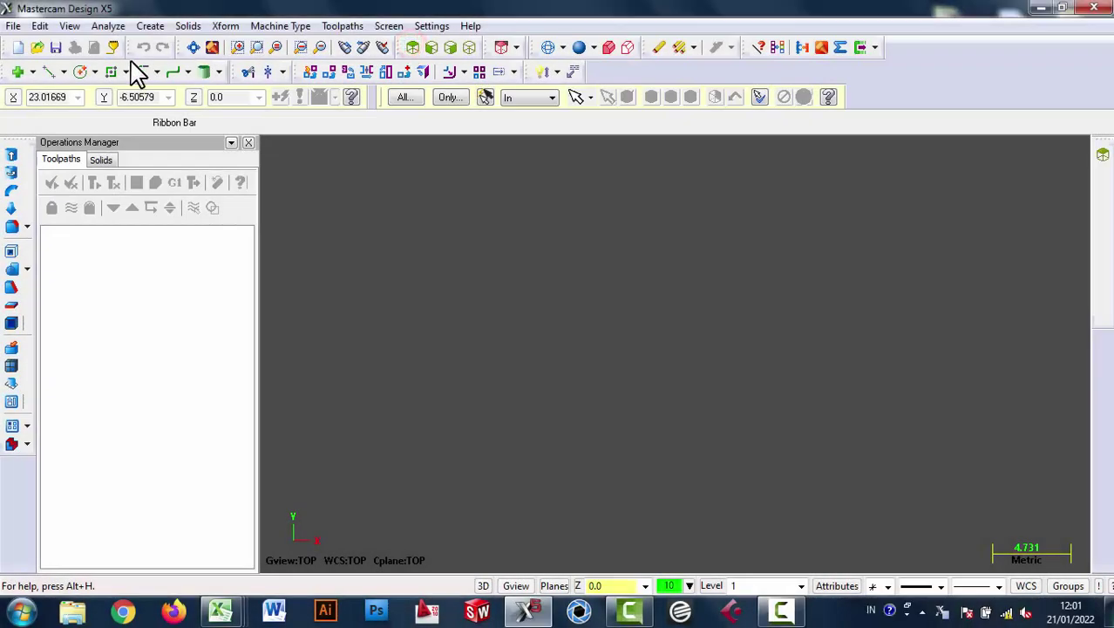
- Draw circles of diameter 20 and 19.5 centred on the origin
{"action": "left_click", "coordinate": [80, 72]}
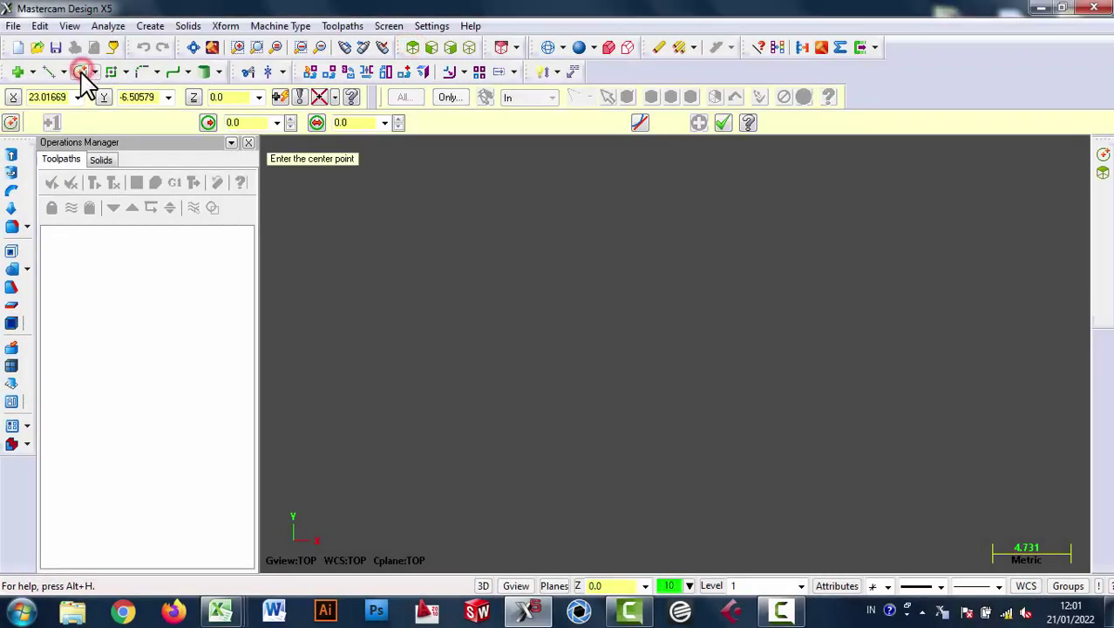
{"action": "left_click", "coordinate": [335, 97]}
{"action": "left_click", "coordinate": [364, 114]}
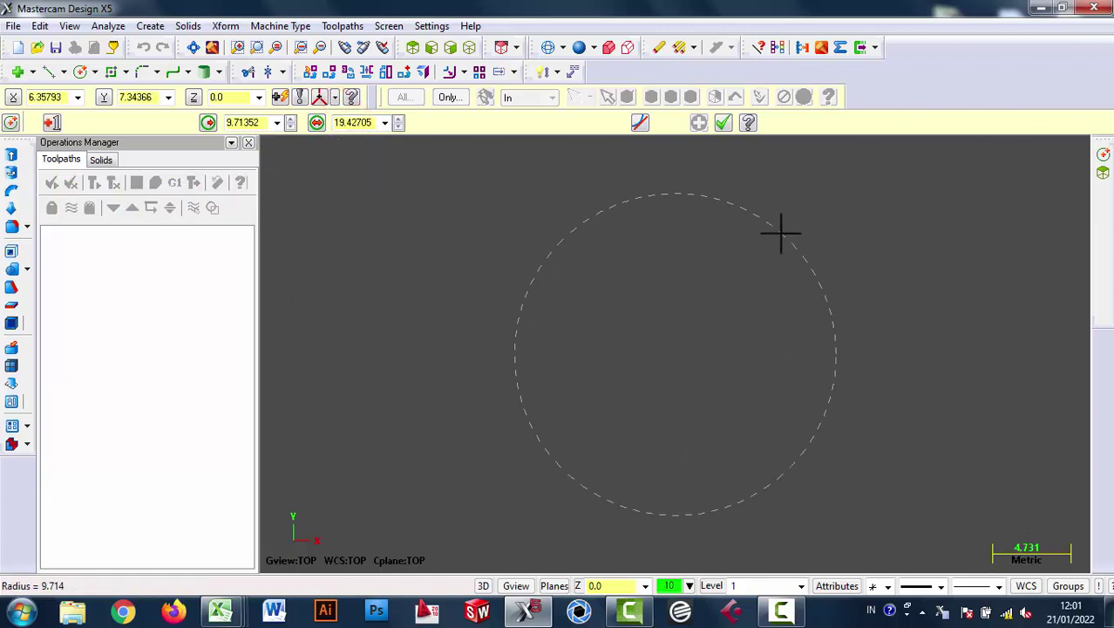
{"action": "left_click", "coordinate": [781, 232]}
{"action": "left_click", "coordinate": [351, 123]}
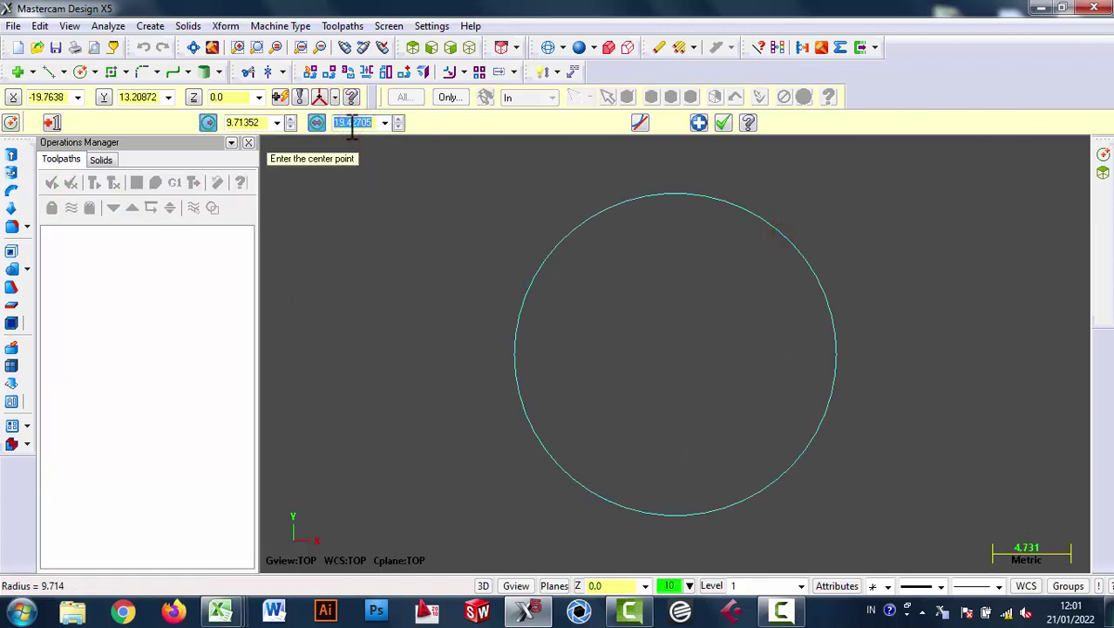
{"action": "type", "text": "20"}
{"action": "key", "text": "Return"}
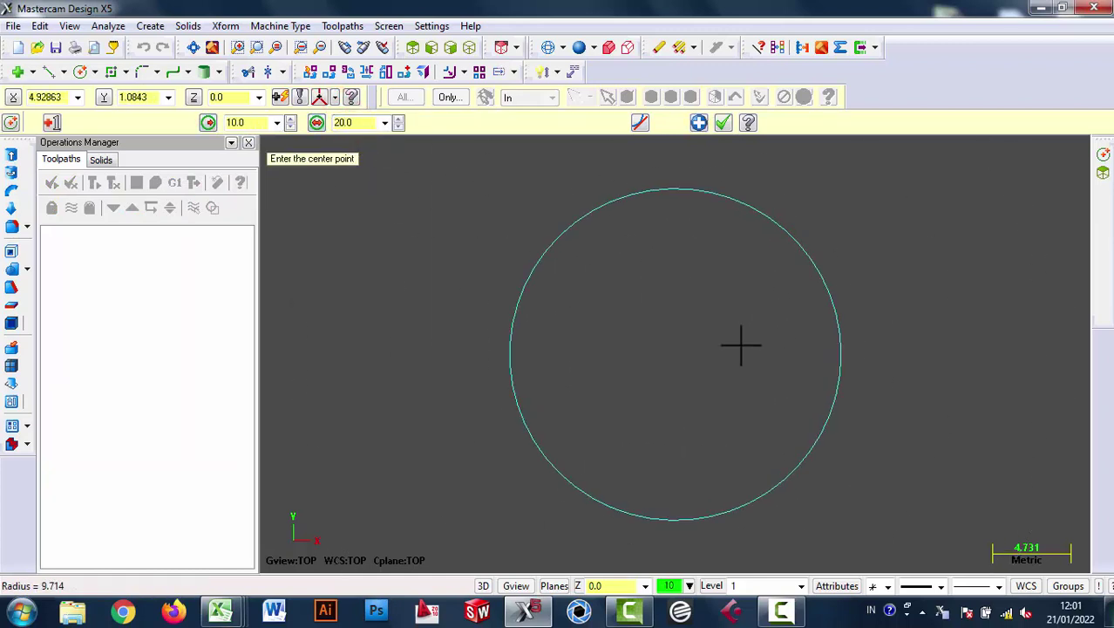
{"action": "left_click", "coordinate": [675, 353]}
{"action": "left_click", "coordinate": [674, 353]}
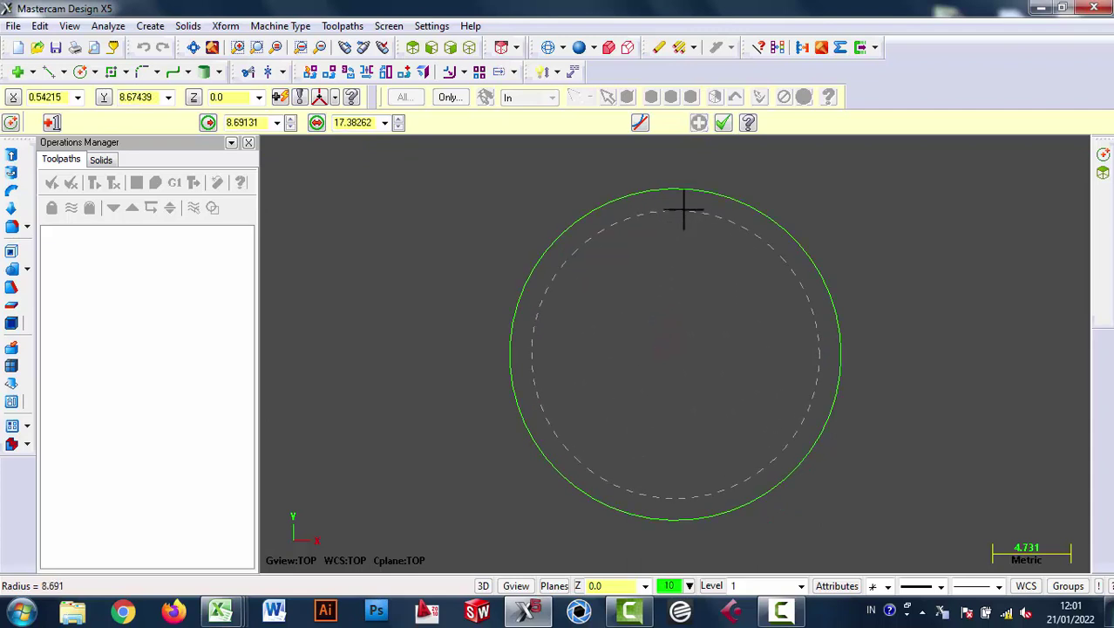
{"action": "left_click", "coordinate": [362, 122]}
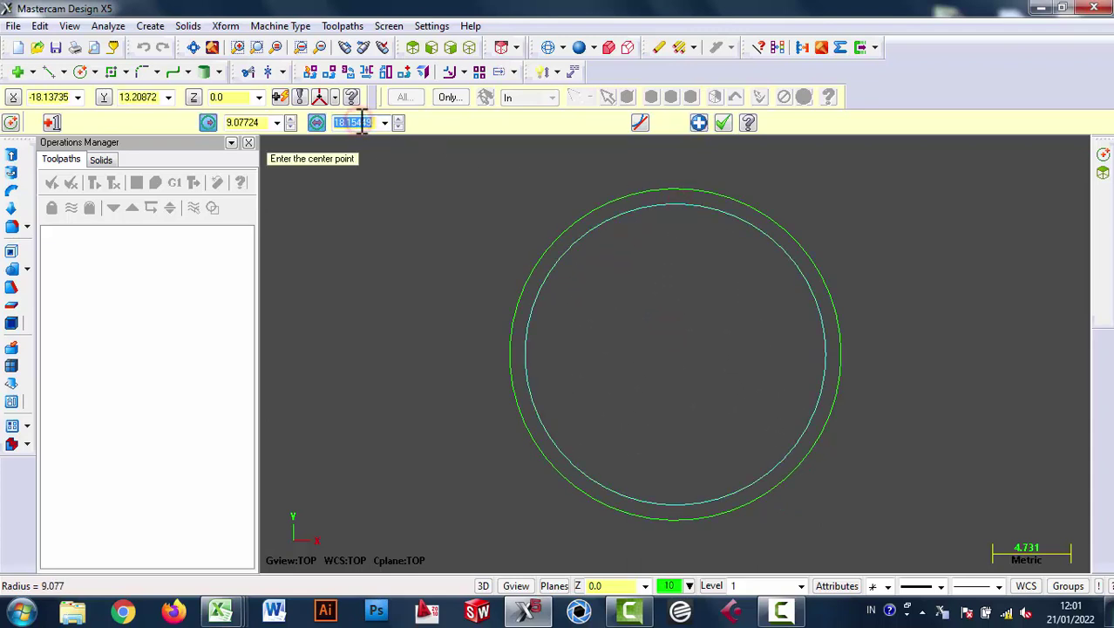
{"action": "type", "text": "19.5"}
{"action": "key", "text": "Return"}
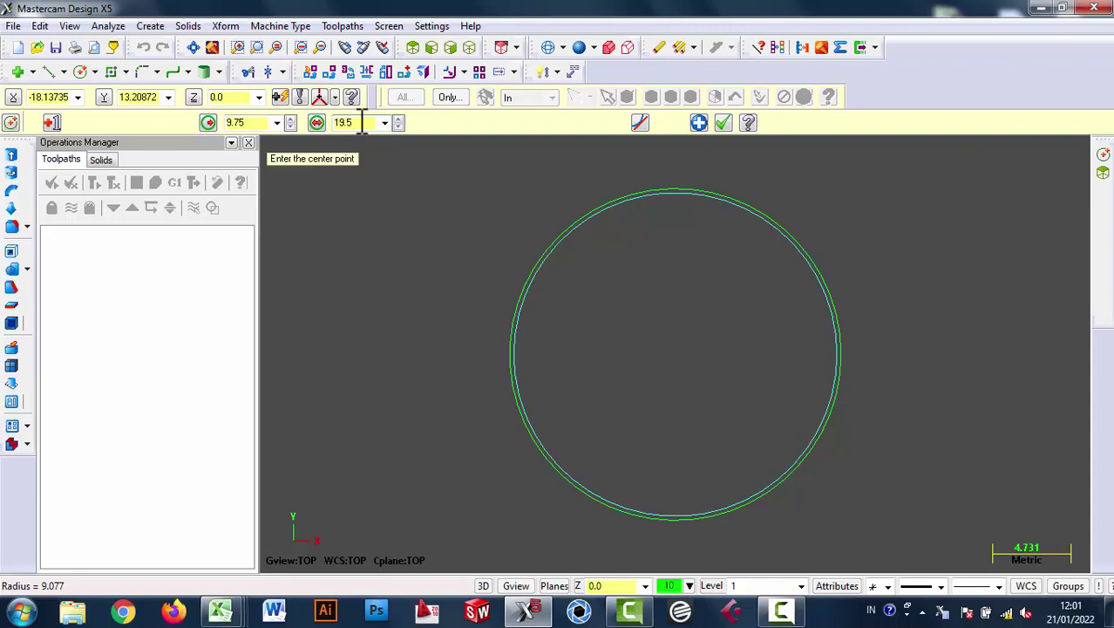
{"action": "left_click", "coordinate": [698, 123]}
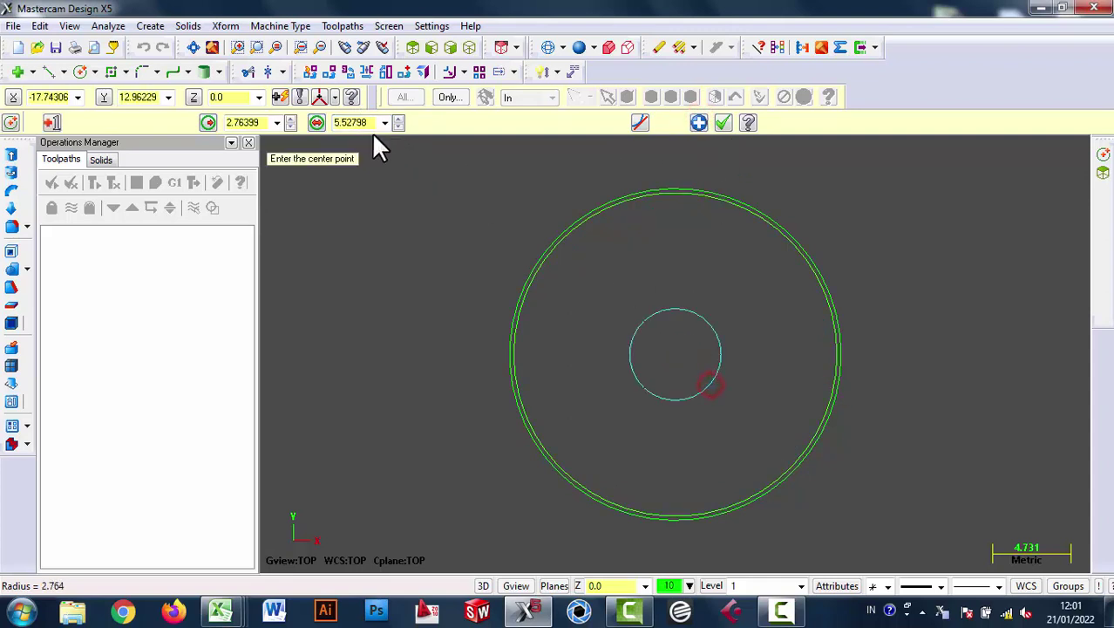
- Add the inner circles of diameter 5 and 4 at the origin and finish
{"action": "type", "text": "5"}
{"action": "key", "text": "Return"}
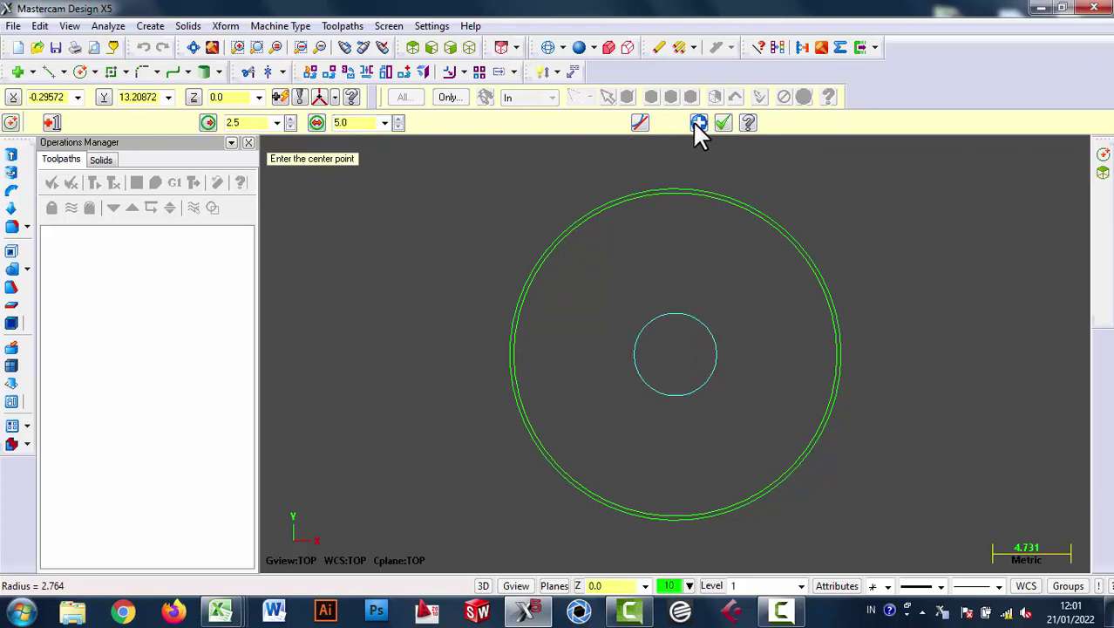
{"action": "left_click", "coordinate": [364, 122]}
{"action": "type", "text": "4"}
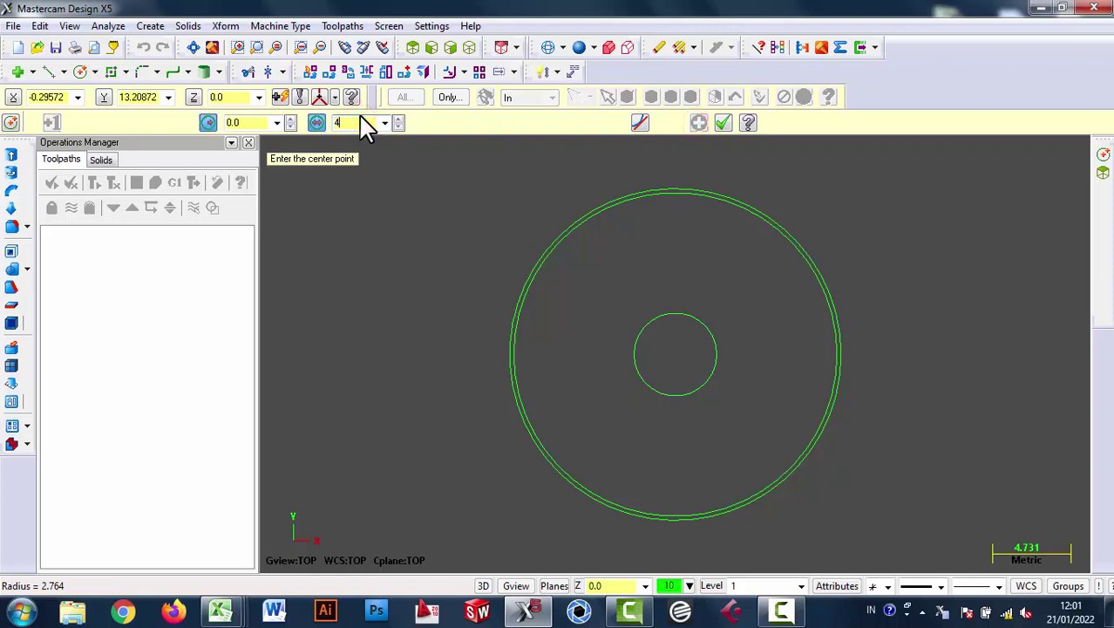
{"action": "left_click", "coordinate": [670, 357]}
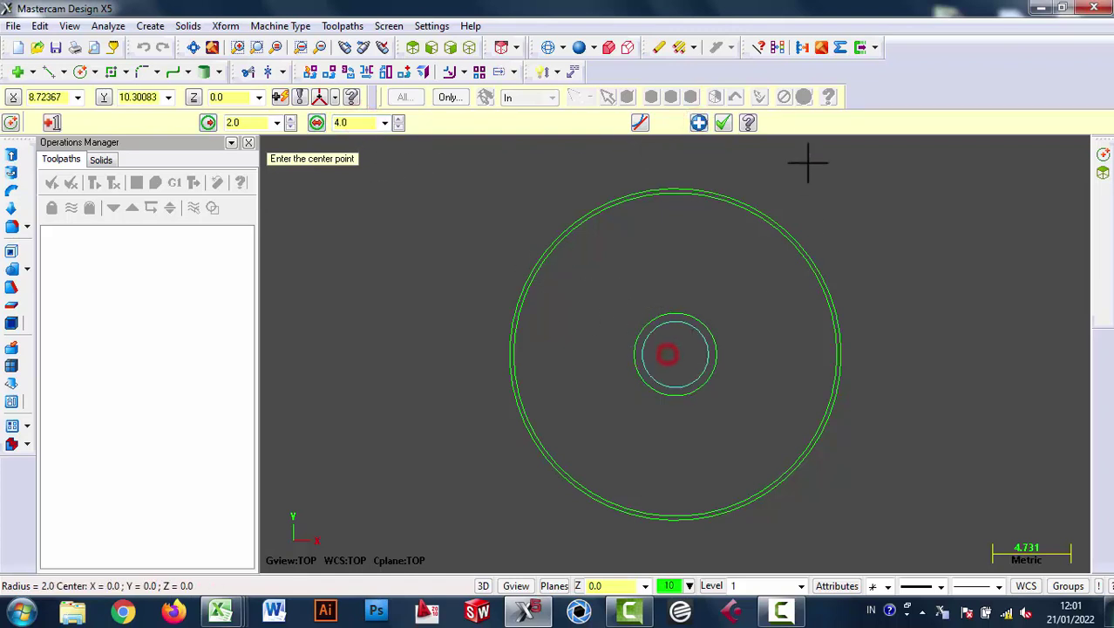
{"action": "left_click", "coordinate": [725, 123]}
- Draw a 7.75 vertical line from inner circle top to rim, plus a 1.5 leftward tick at its midpoint
{"action": "left_click", "coordinate": [52, 73]}
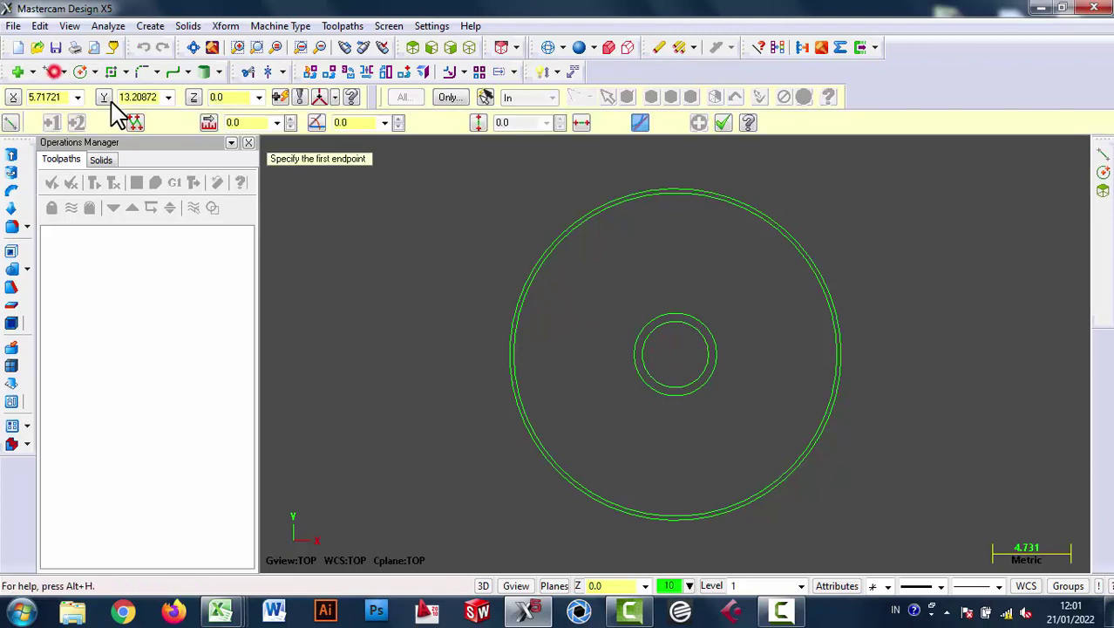
{"action": "left_click", "coordinate": [674, 324]}
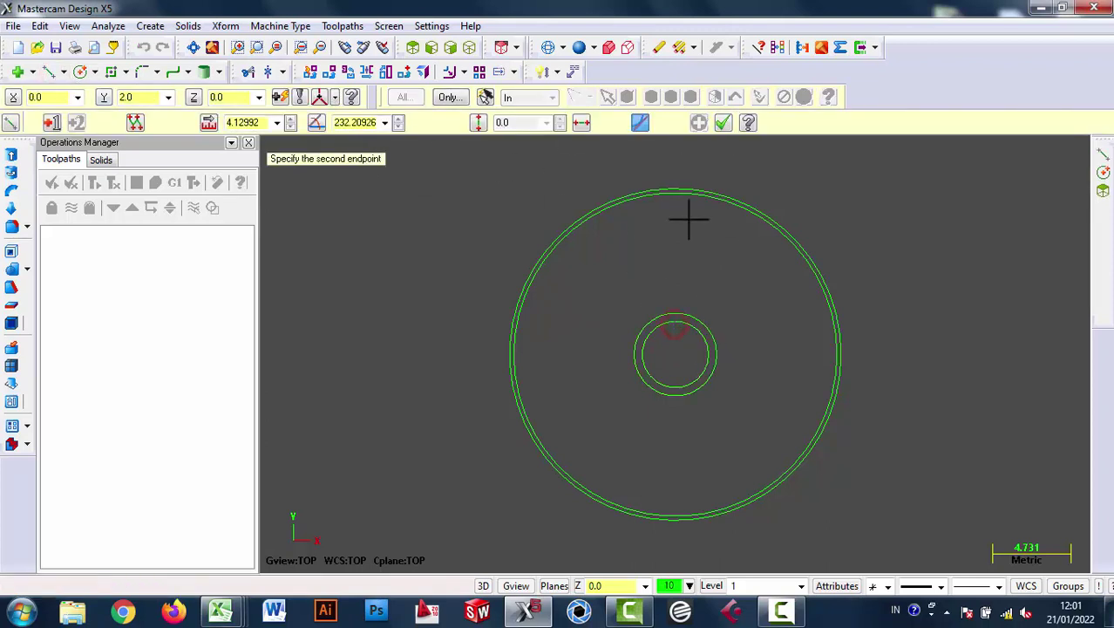
{"action": "left_click", "coordinate": [672, 192]}
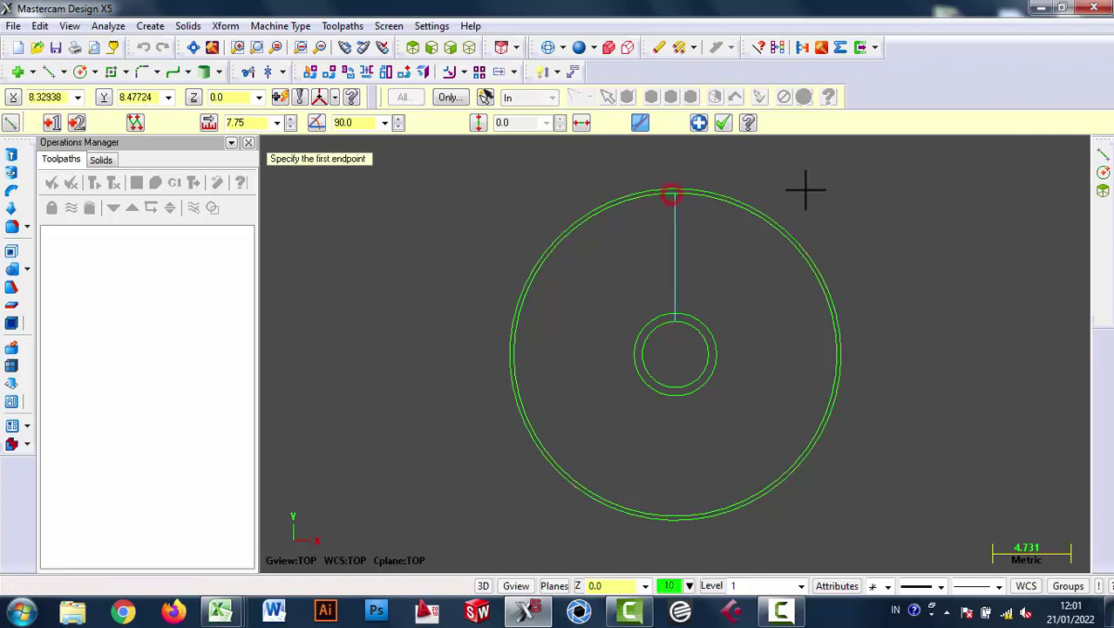
{"action": "left_click", "coordinate": [699, 123]}
{"action": "left_click", "coordinate": [673, 252]}
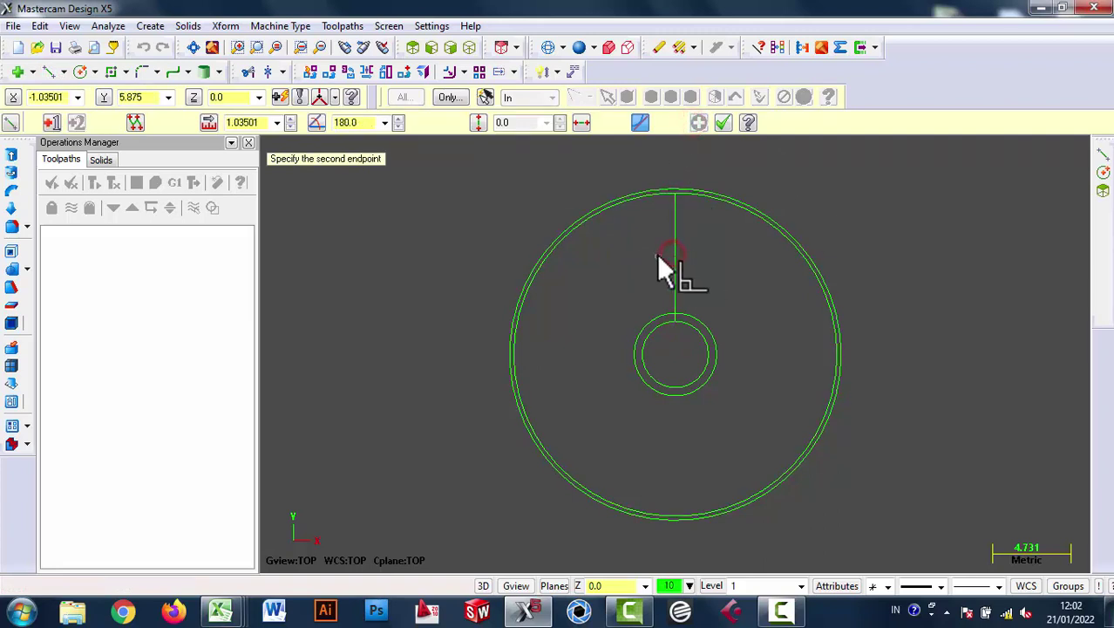
{"action": "left_click", "coordinate": [657, 254]}
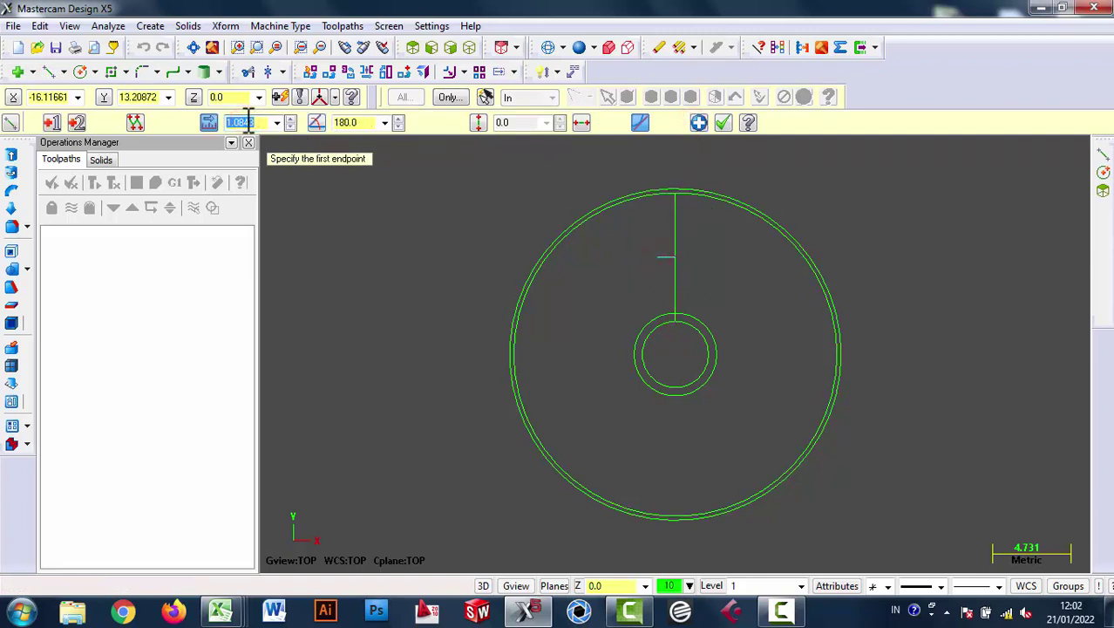
{"action": "type", "text": "1.5"}
{"action": "left_click", "coordinate": [723, 124]}
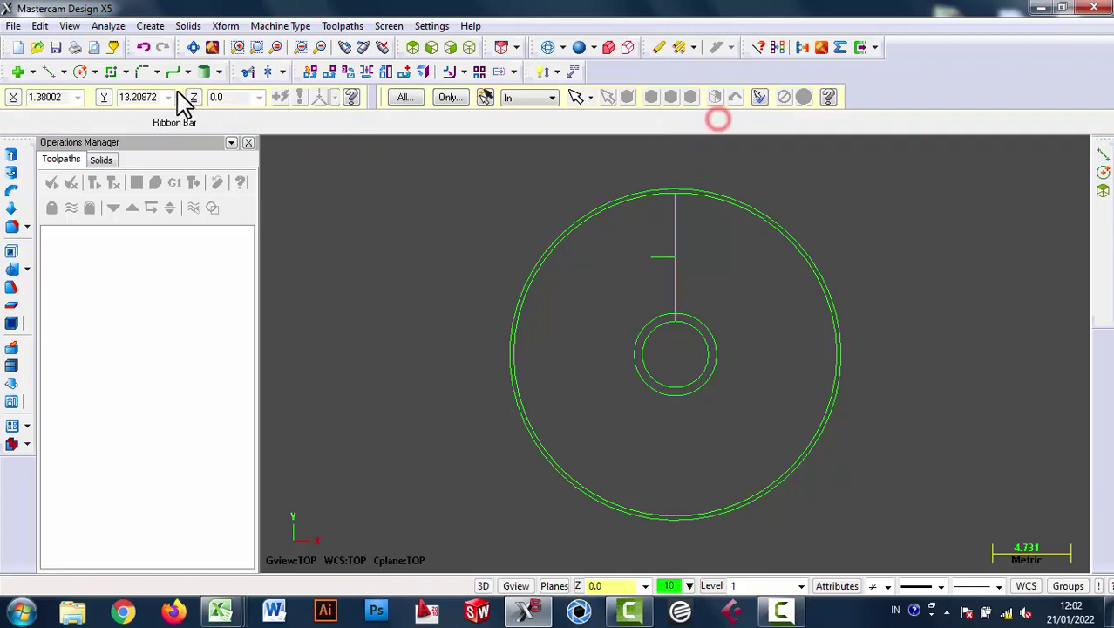
- Draw a 3-point arc from the outer circle top to the inner circle top through the tick's end
{"action": "left_click", "coordinate": [95, 71]}
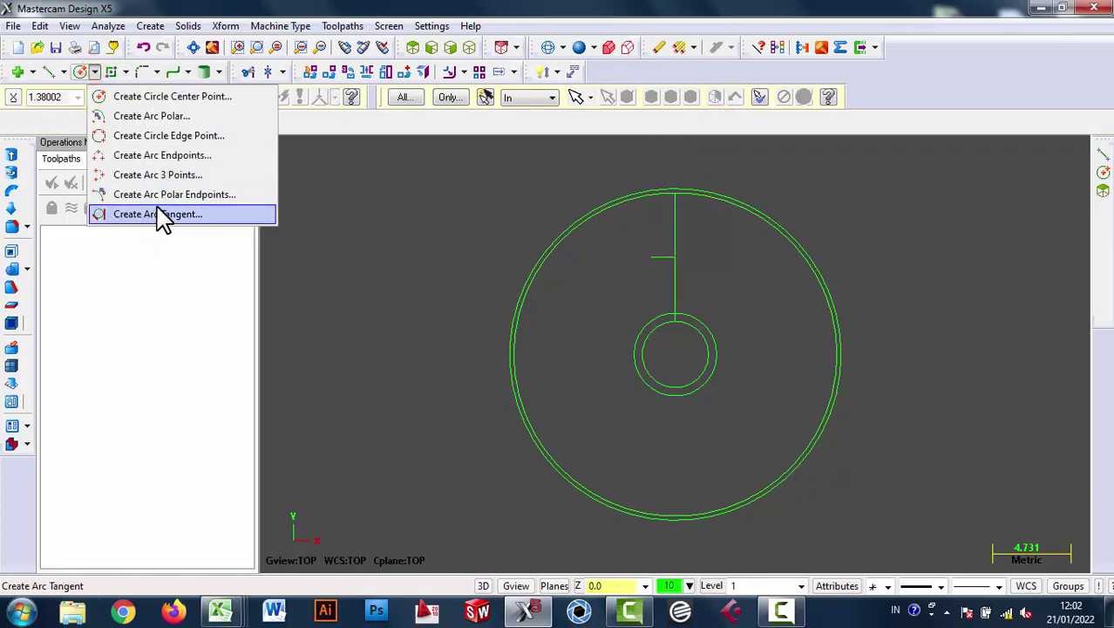
{"action": "left_click", "coordinate": [171, 155]}
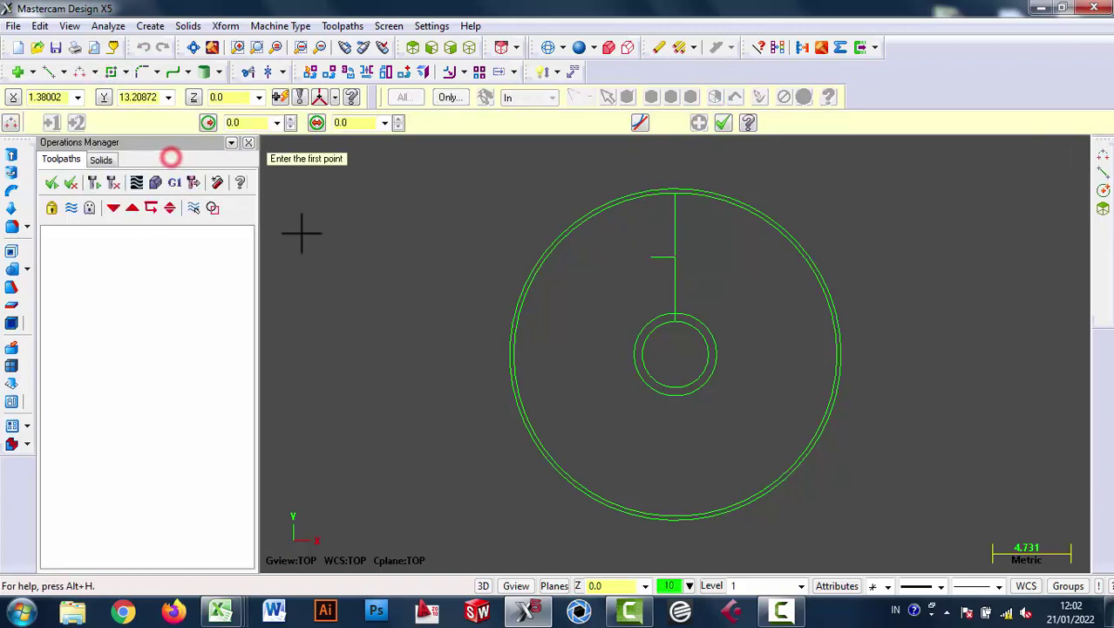
{"action": "left_click", "coordinate": [675, 321]}
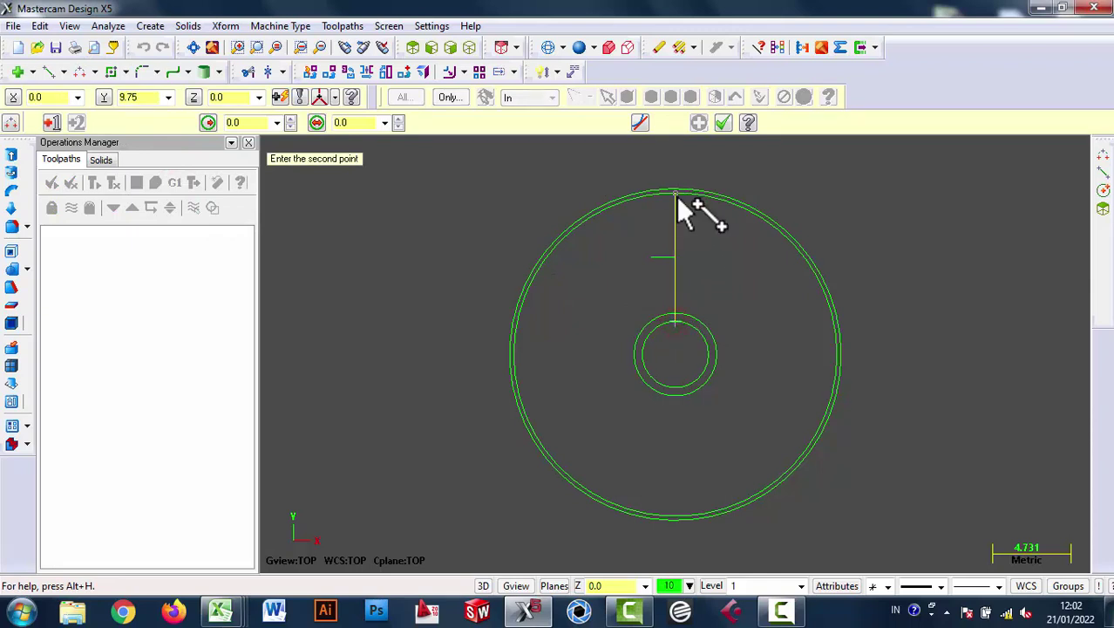
{"action": "left_click", "coordinate": [675, 194]}
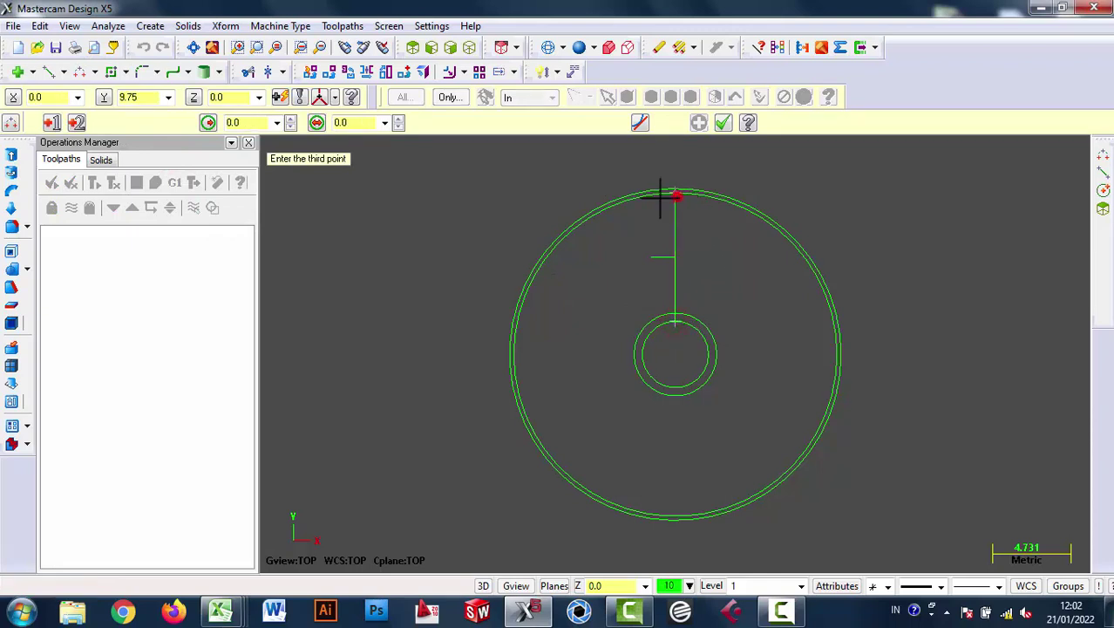
{"action": "left_click", "coordinate": [654, 253]}
{"action": "left_click", "coordinate": [724, 123]}
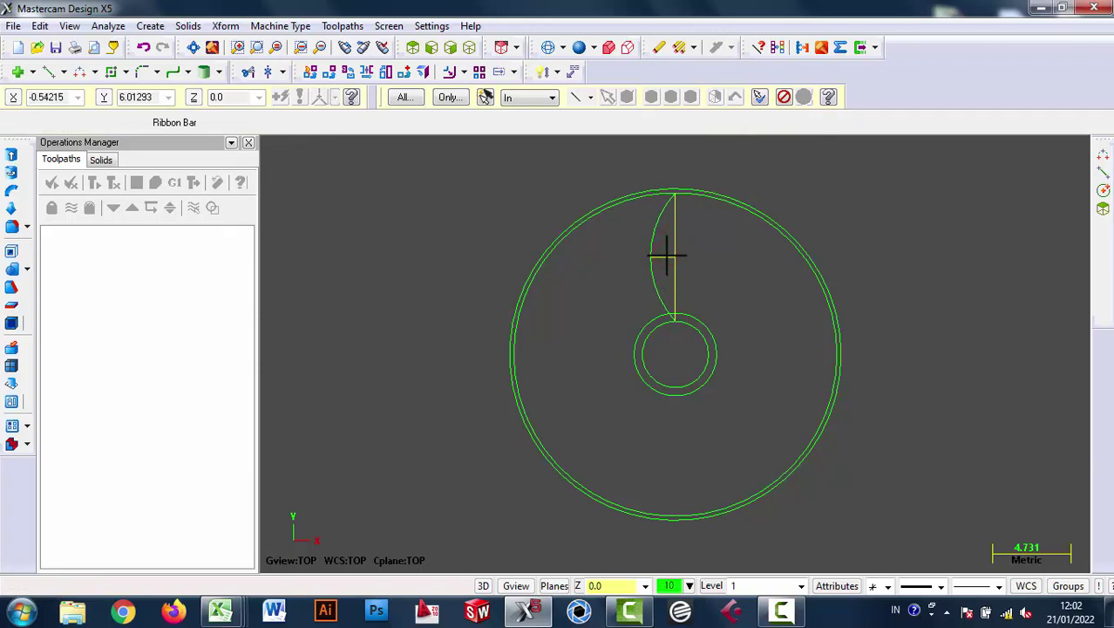
- Delete the helper lines and extra circles, then tilt the sketch view
{"action": "left_click", "coordinate": [647, 203]}
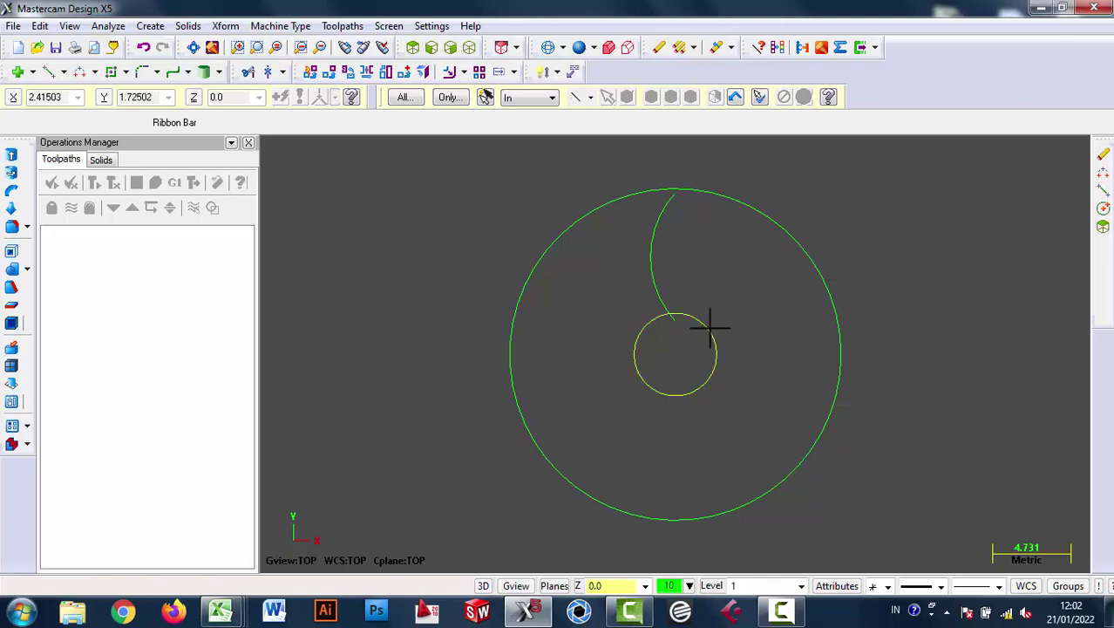
{"action": "scroll", "coordinate": [697, 330], "scroll_direction": "up", "scroll_amount": 1}
{"action": "scroll", "coordinate": [702, 330], "scroll_direction": "down", "scroll_amount": 2}
{"action": "scroll", "coordinate": [701, 327], "scroll_direction": "down", "scroll_amount": 1}
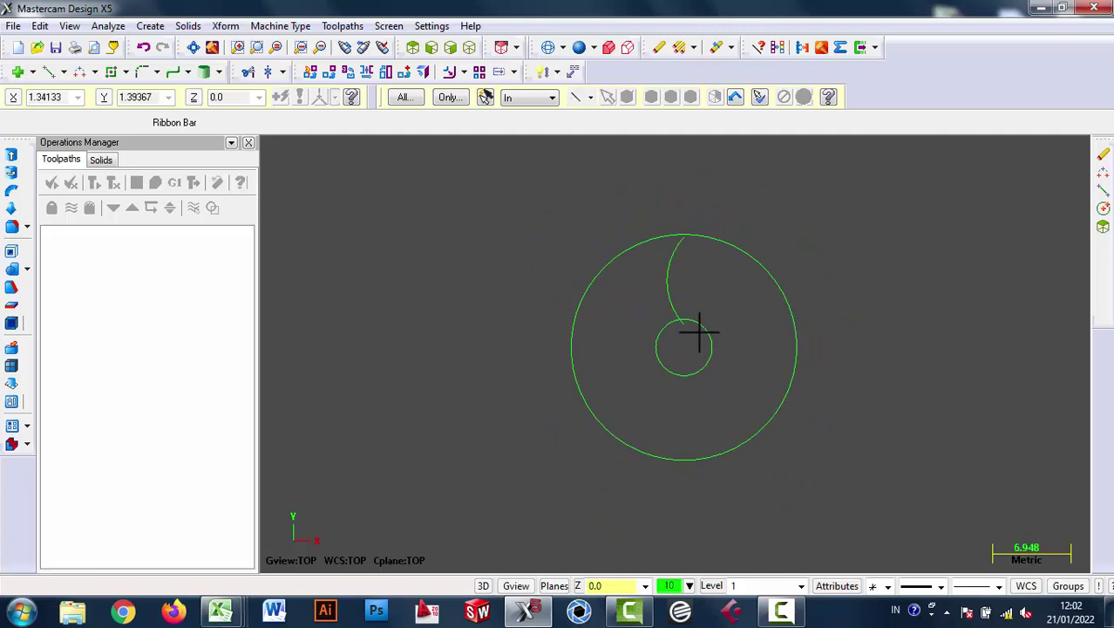
{"action": "scroll", "coordinate": [700, 326], "scroll_direction": "up", "scroll_amount": 2}
{"action": "scroll", "coordinate": [696, 327], "scroll_direction": "down", "scroll_amount": 1}
{"action": "mouse_move", "coordinate": [693, 327]}
{"action": "middle_mouse_down"}
{"action": "mouse_move", "coordinate": [712, 281]}
{"action": "mouse_move", "coordinate": [729, 312]}
{"action": "mouse_move", "coordinate": [759, 291]}
{"action": "mouse_move", "coordinate": [729, 196]}
{"action": "middle_mouse_up"}
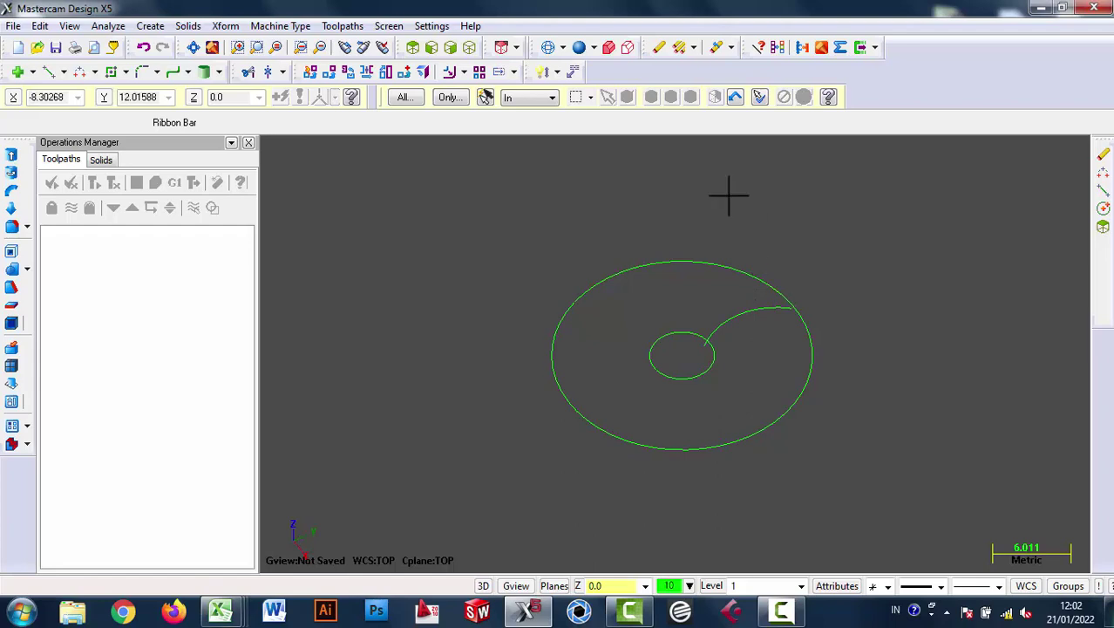
- In isometric view, extrude the outer circle 1.0 as a new body to form the base disc
{"action": "left_click", "coordinate": [467, 51]}
{"action": "scroll", "coordinate": [806, 340], "scroll_direction": "up", "scroll_amount": 2}
{"action": "scroll", "coordinate": [820, 360], "scroll_direction": "up", "scroll_amount": 1}
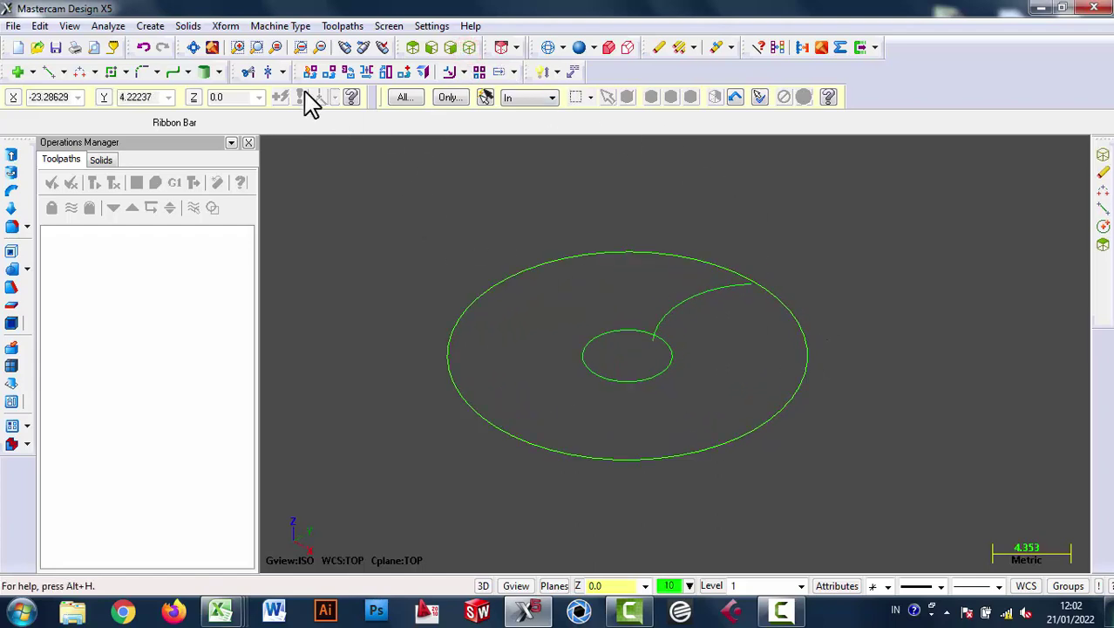
{"action": "left_click", "coordinate": [187, 25]}
{"action": "left_click", "coordinate": [204, 46]}
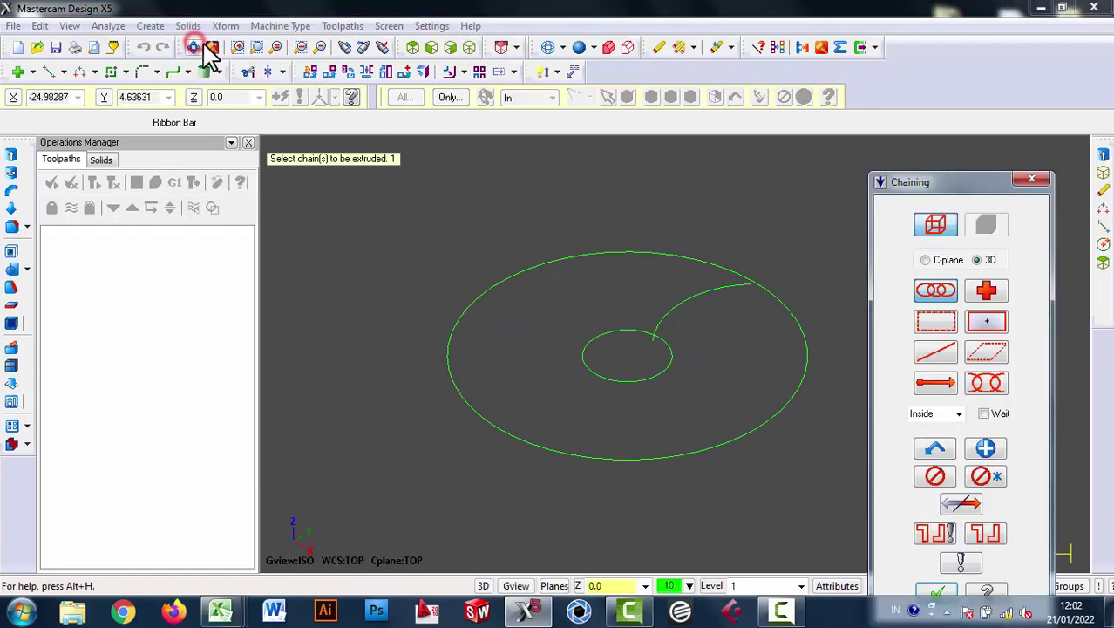
{"action": "left_click", "coordinate": [730, 437]}
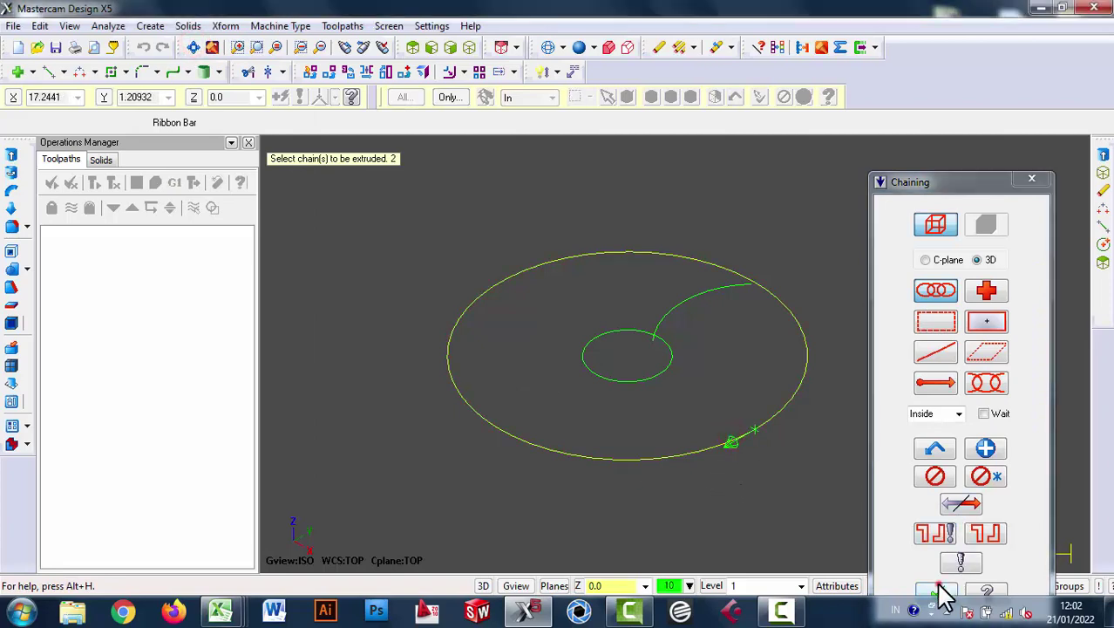
{"action": "left_click", "coordinate": [938, 592]}
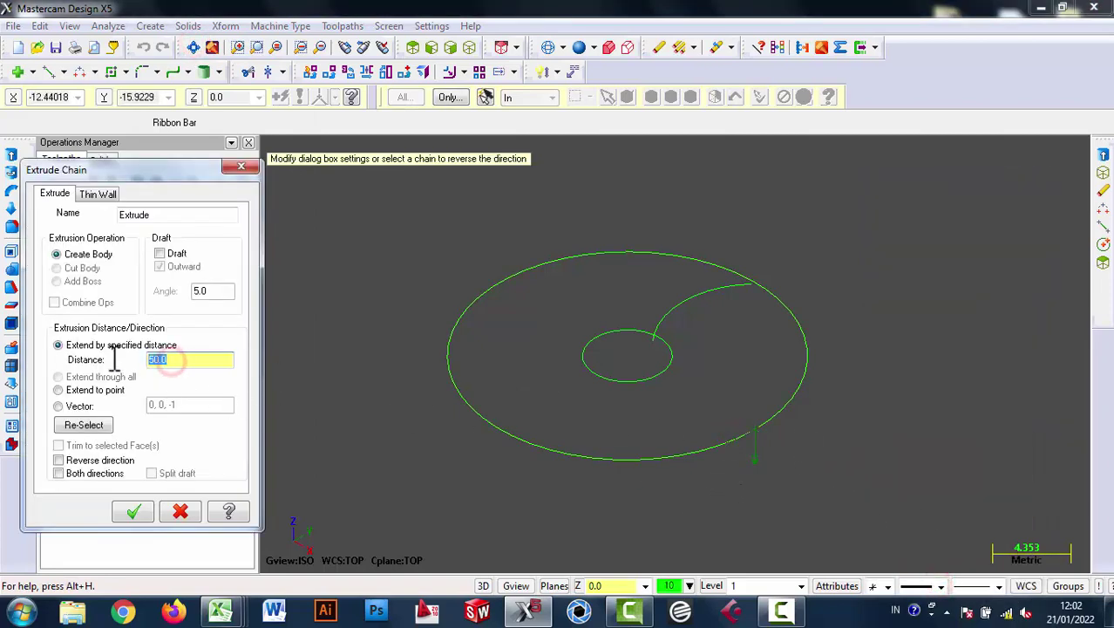
{"action": "left_click", "coordinate": [132, 512]}
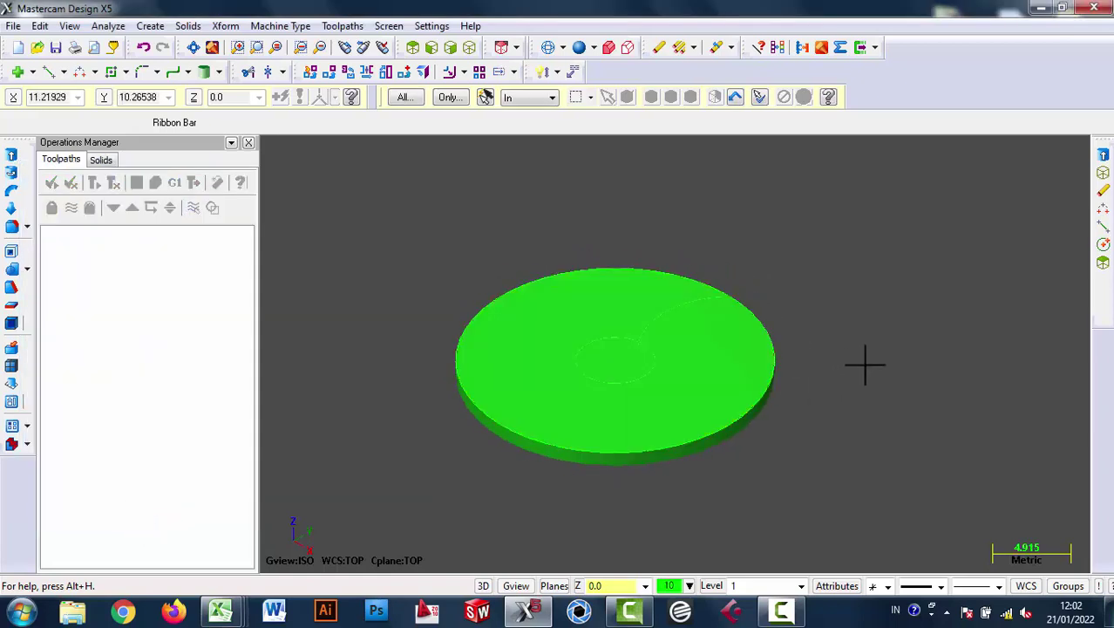
{"action": "left_click", "coordinate": [194, 25]}
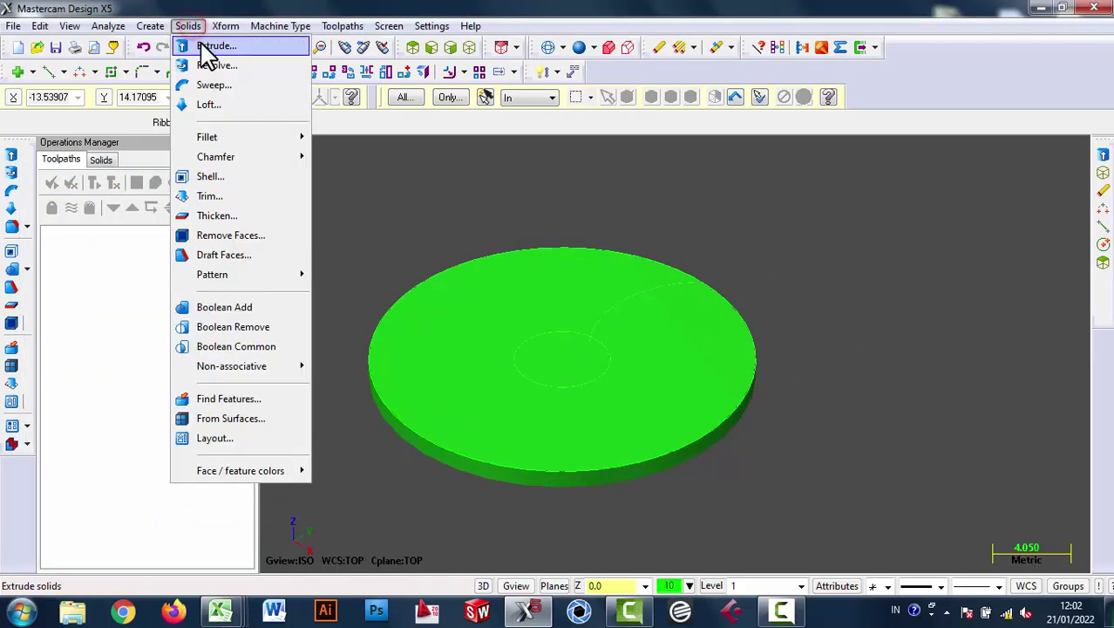
- Extrude the inner circle 4 as an Add Boss to form the hub on the disc
{"action": "left_click", "coordinate": [201, 43]}
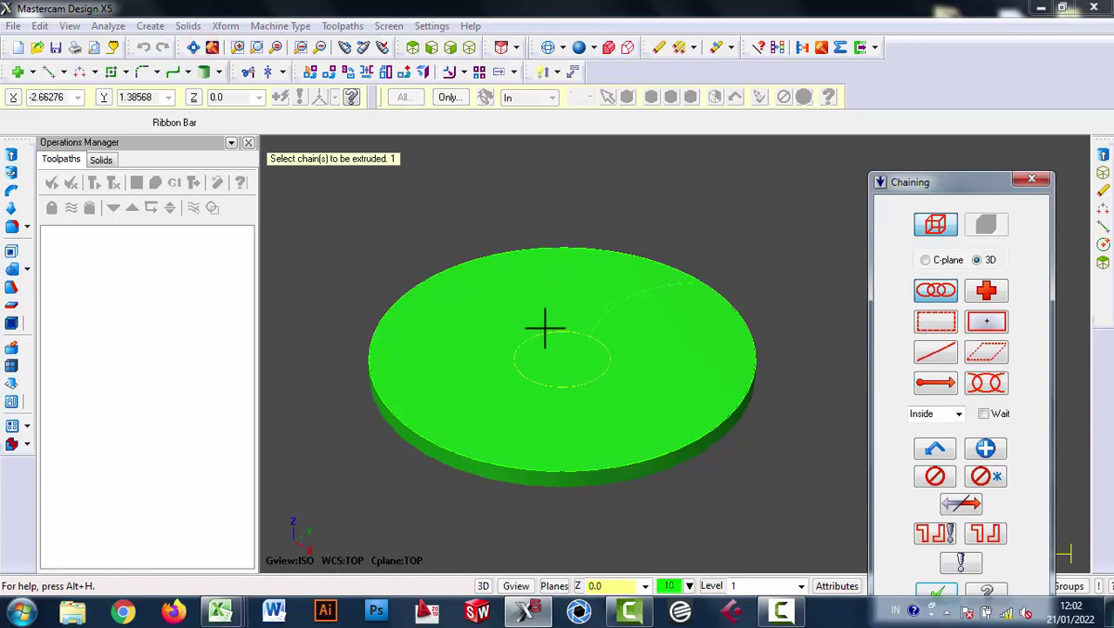
{"action": "left_click", "coordinate": [545, 328]}
{"action": "left_click", "coordinate": [939, 590]}
{"action": "type", "text": "4"}
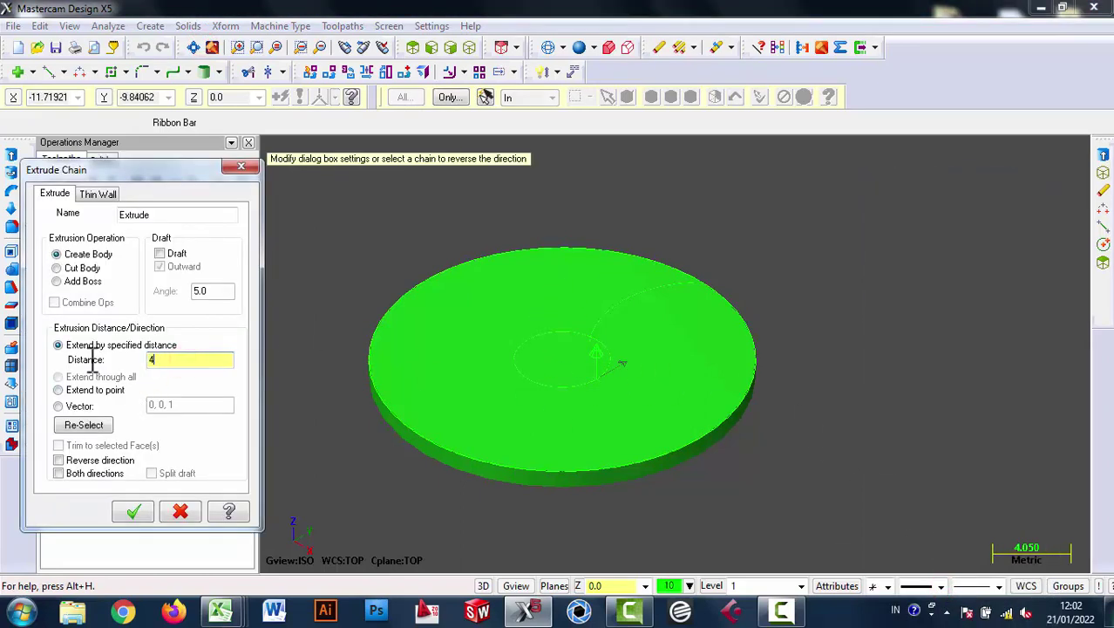
{"action": "left_click", "coordinate": [102, 281]}
{"action": "left_click", "coordinate": [135, 514]}
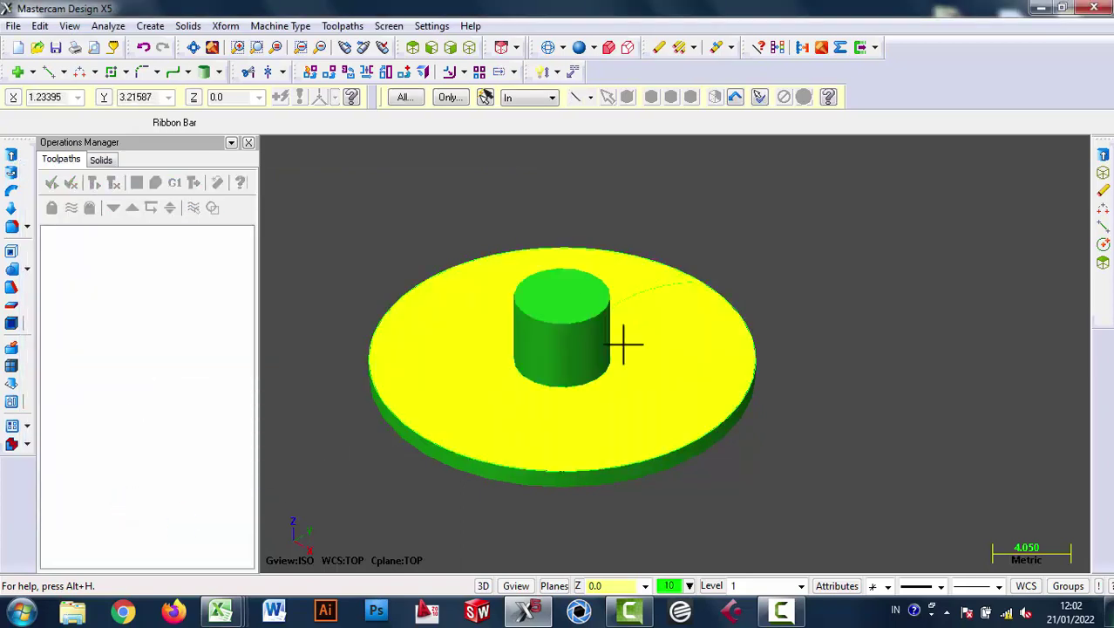
{"action": "scroll", "coordinate": [641, 330], "scroll_direction": "up", "scroll_amount": 1}
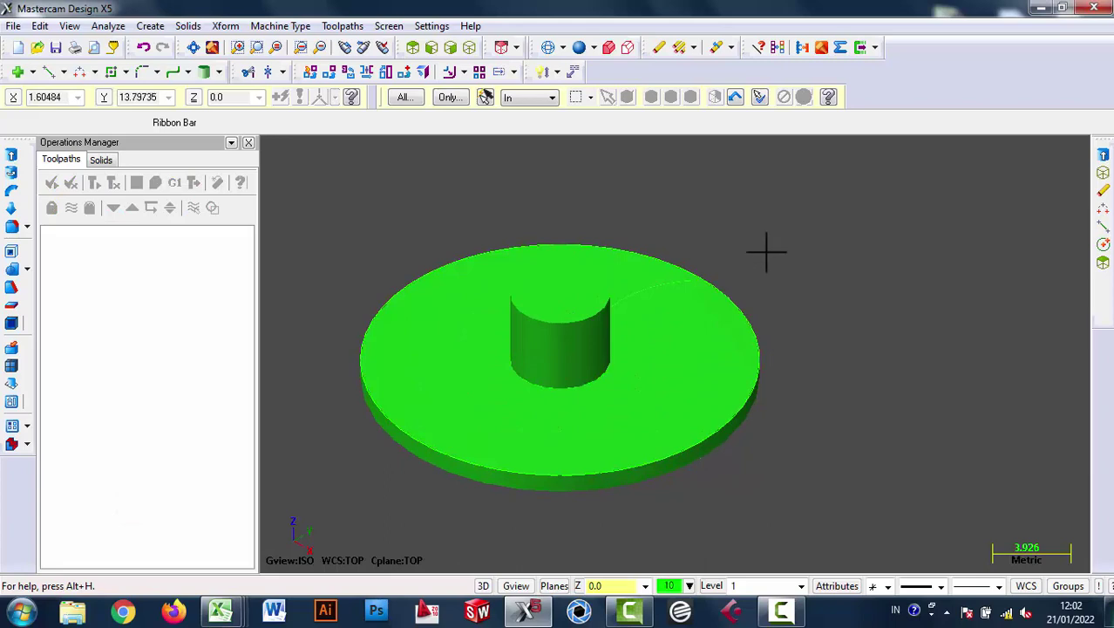
- Extrude the spiral arc as an Add Boss with distance 3.5, viewed in wireframe
{"action": "left_click", "coordinate": [187, 26]}
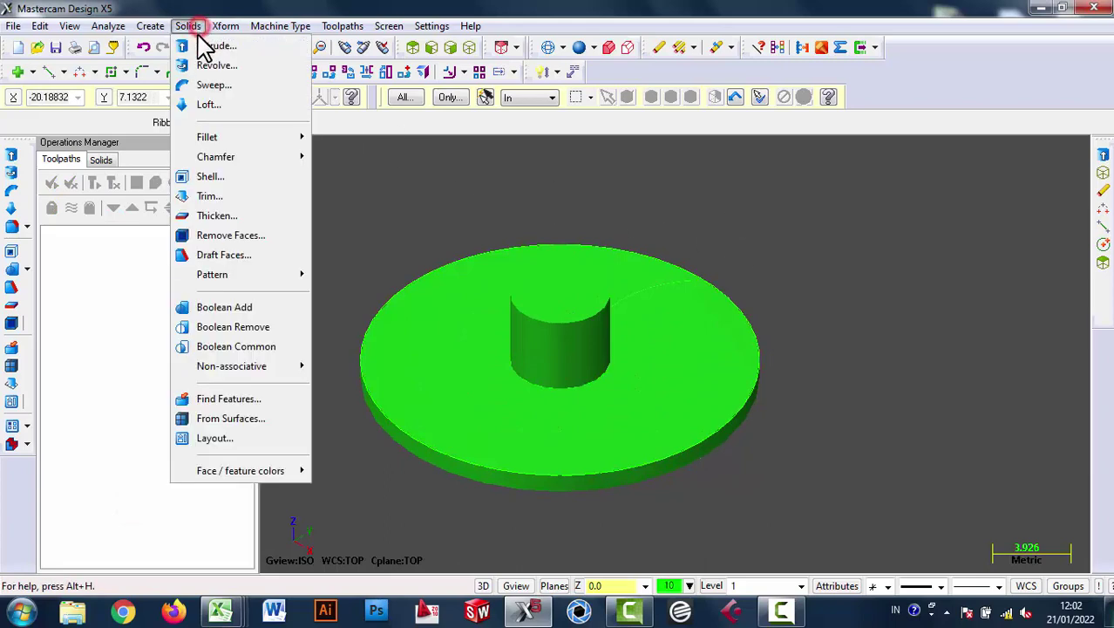
{"action": "left_click", "coordinate": [219, 43]}
{"action": "middle_click_drag", "start_coordinate": [652, 179], "coordinate": [760, 234]}
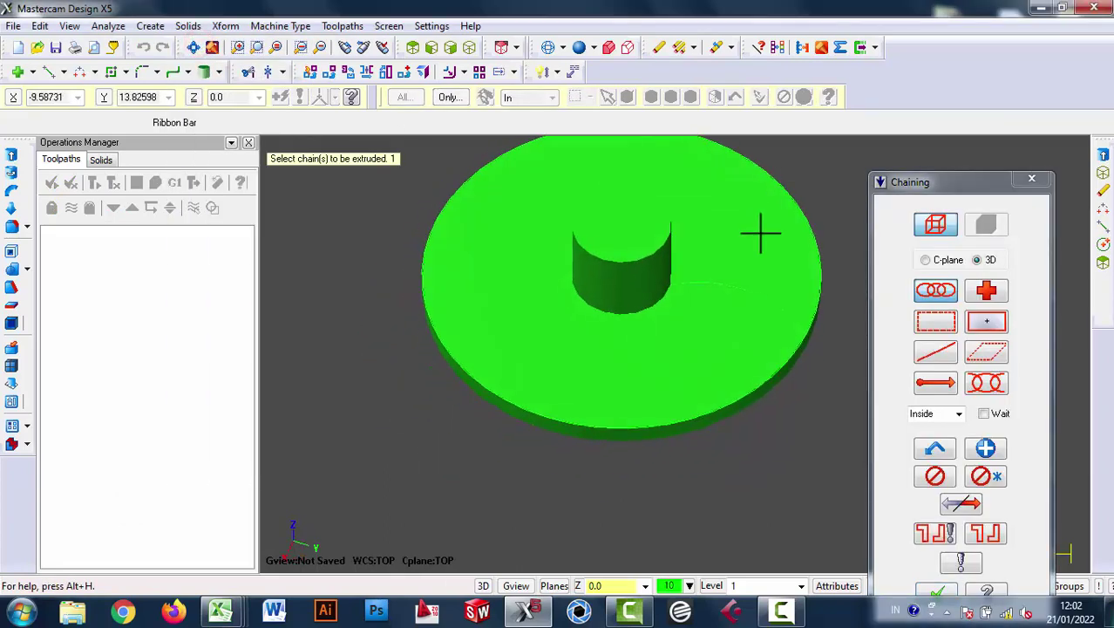
{"action": "left_click", "coordinate": [689, 281]}
{"action": "left_click", "coordinate": [950, 593]}
{"action": "mouse_move", "coordinate": [851, 477]}
{"action": "middle_mouse_down"}
{"action": "mouse_move", "coordinate": [873, 425]}
{"action": "mouse_move", "coordinate": [918, 423]}
{"action": "middle_mouse_up"}
{"action": "left_click", "coordinate": [549, 47]}
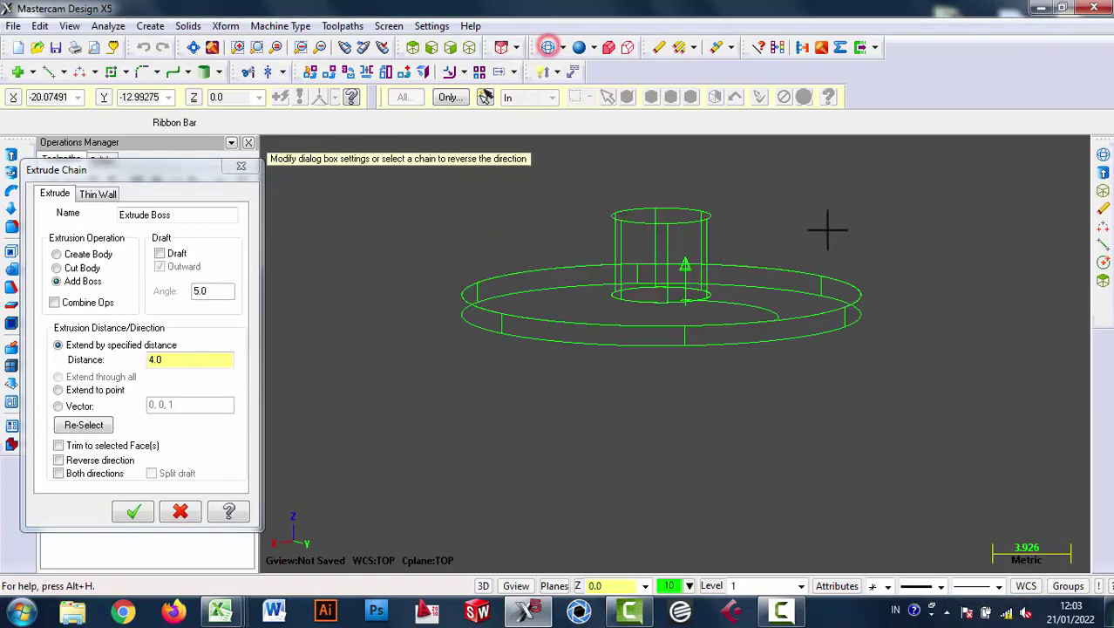
{"action": "scroll", "coordinate": [689, 315], "scroll_direction": "up", "scroll_amount": 2}
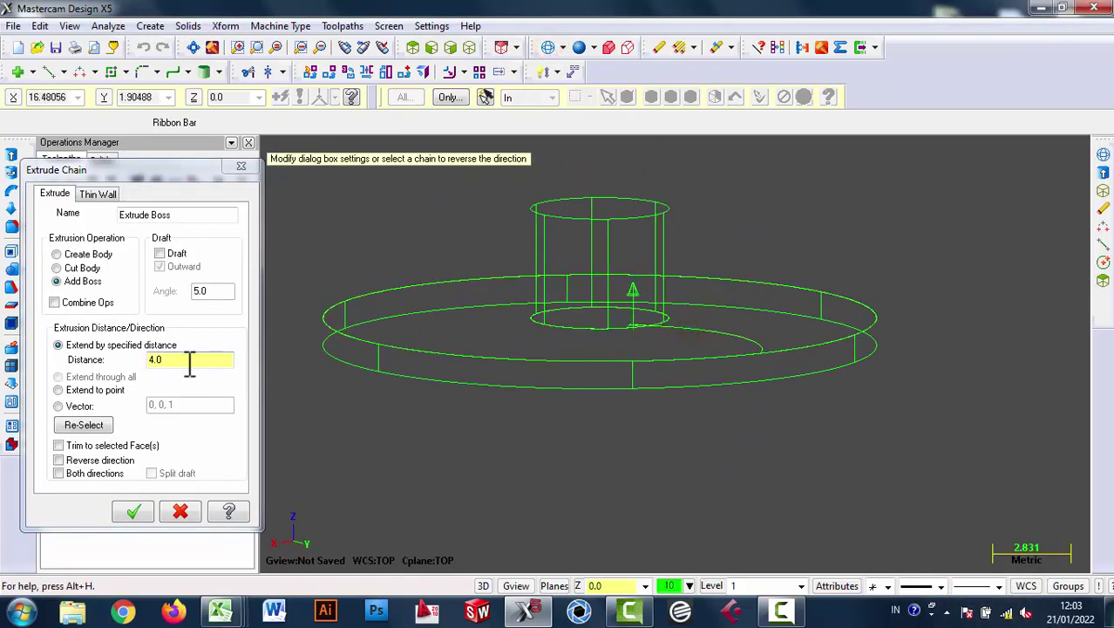
{"action": "left_click_drag", "start_coordinate": [181, 358], "coordinate": [137, 360]}
{"action": "type", "text": "3.5"}
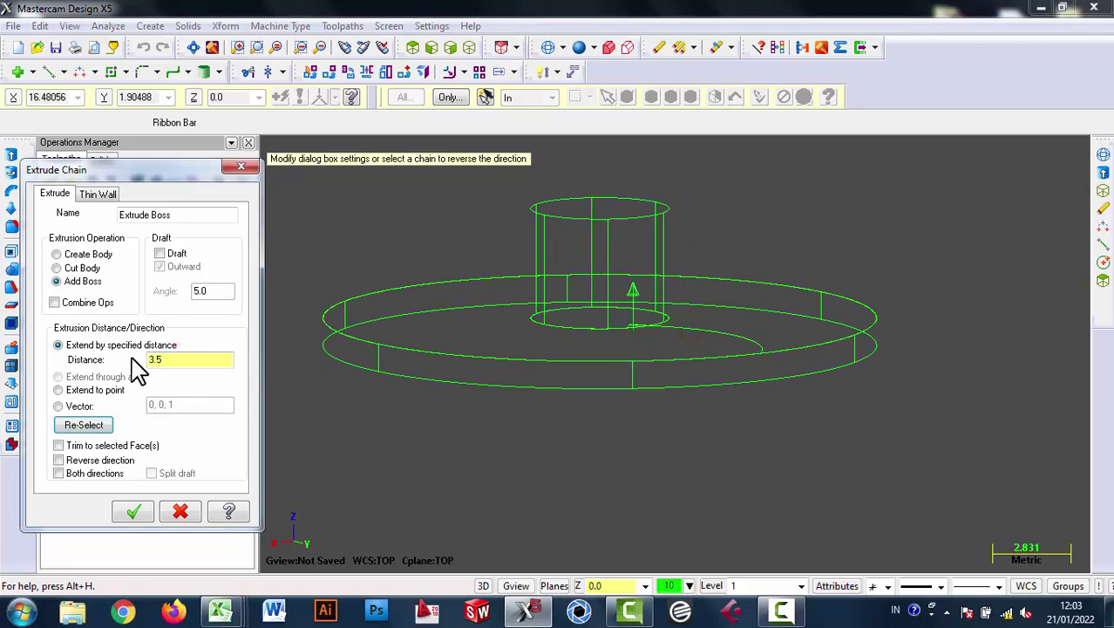
- Make the fin a thin wall solid thickened outward 0.25 and accept its direction
{"action": "left_click", "coordinate": [109, 195]}
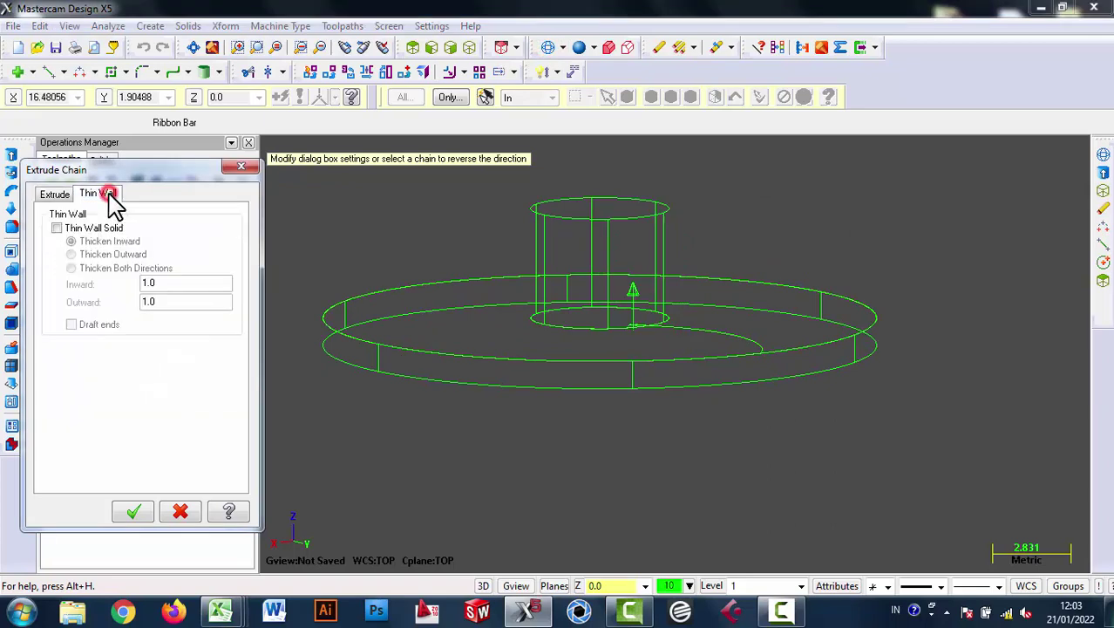
{"action": "left_click", "coordinate": [58, 228]}
{"action": "type", "text": "0.25"}
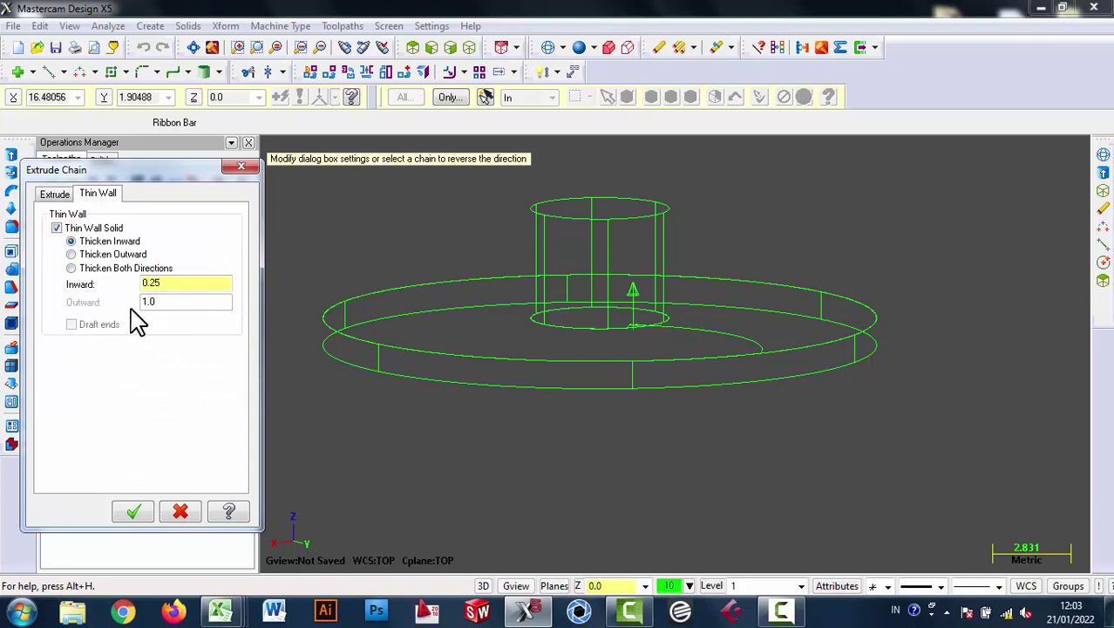
{"action": "left_click", "coordinate": [71, 254]}
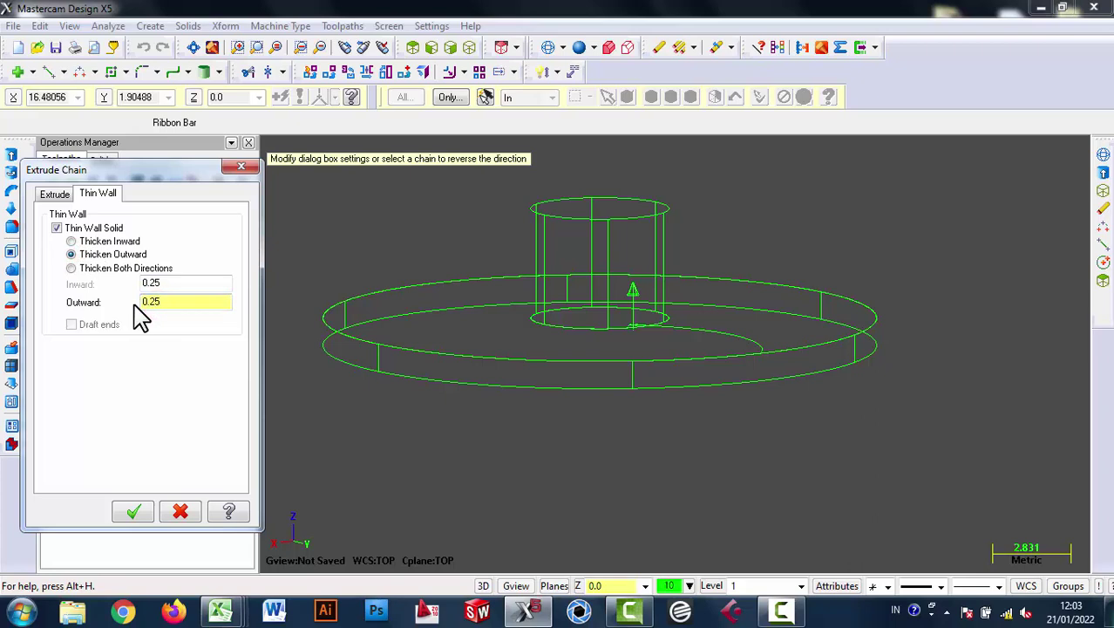
{"action": "left_click", "coordinate": [39, 196]}
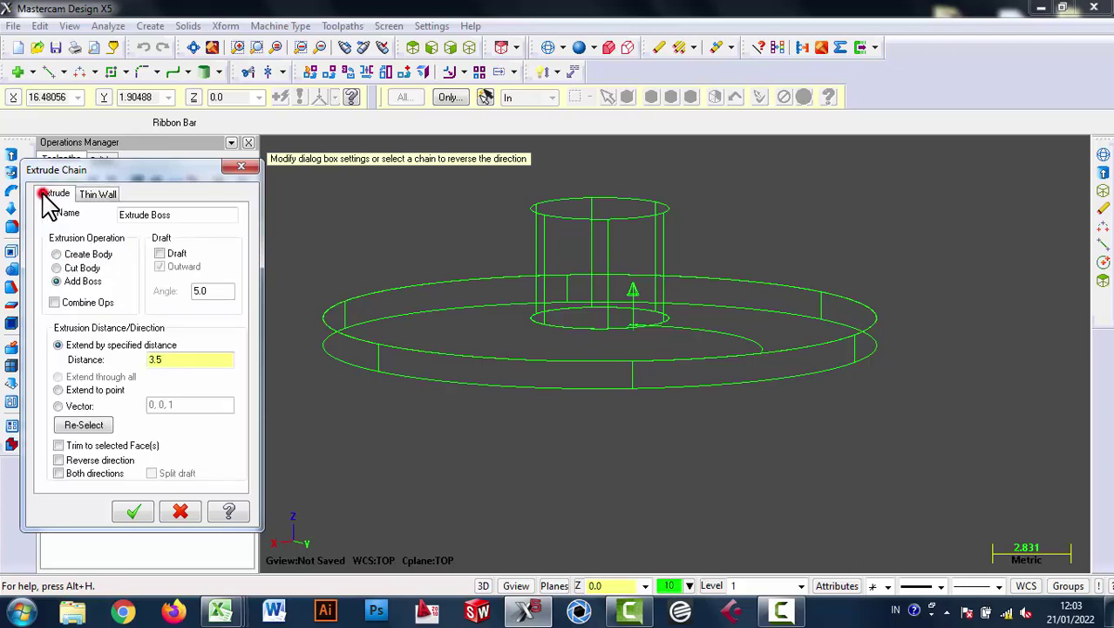
{"action": "left_click", "coordinate": [135, 513]}
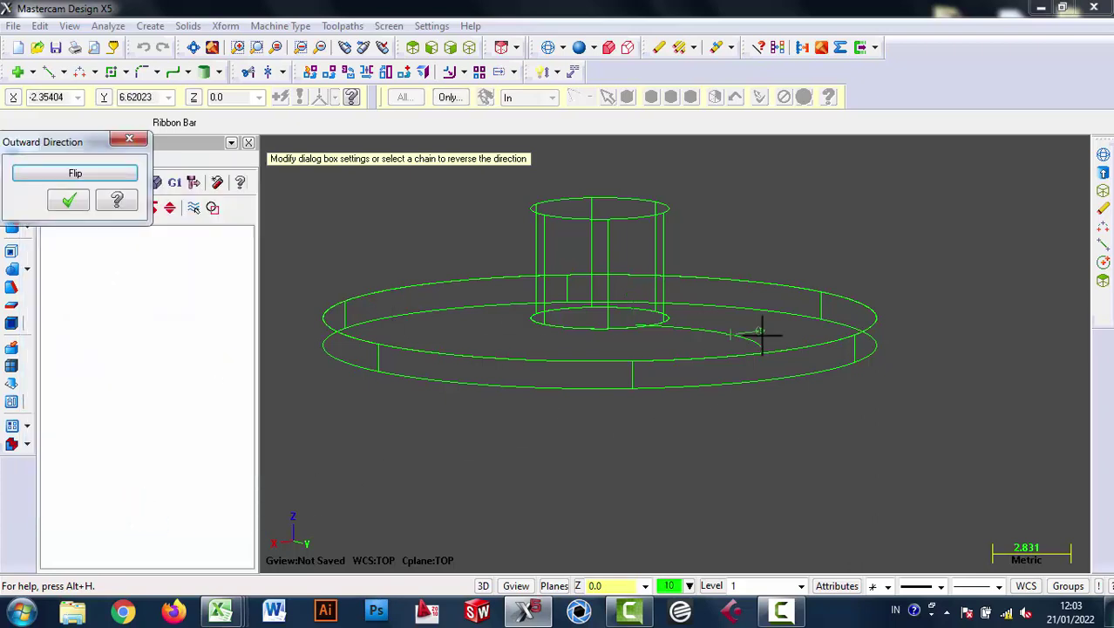
{"action": "left_click", "coordinate": [68, 202]}
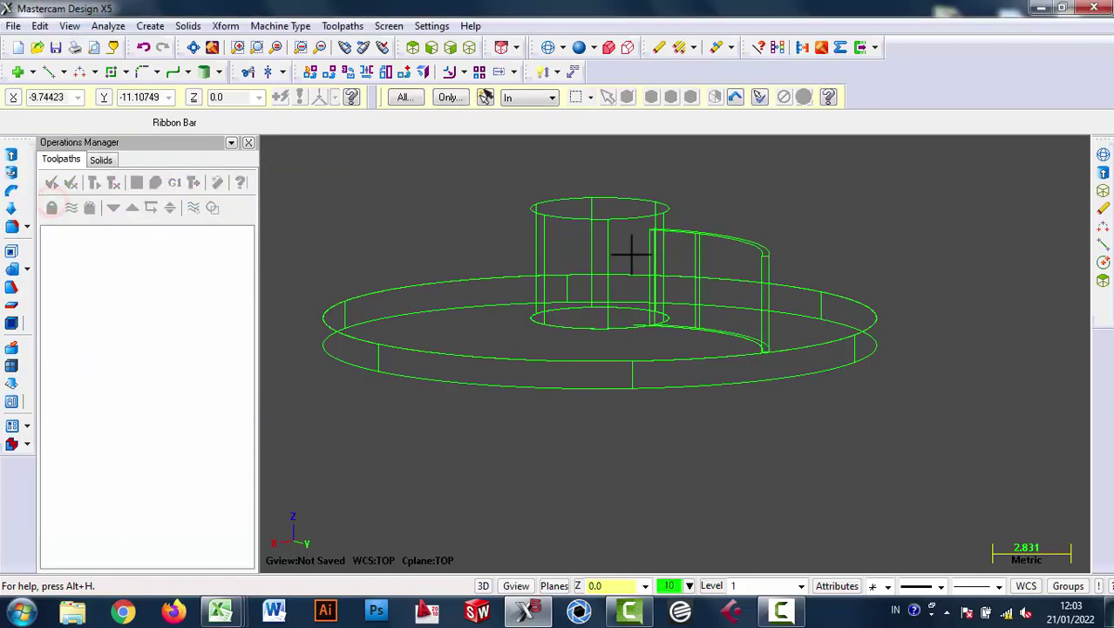
- Edit the fin's Extrude Boss thin wall to thicken 0.25 both directions, regenerate, and orbit to check
{"action": "left_click", "coordinate": [579, 47]}
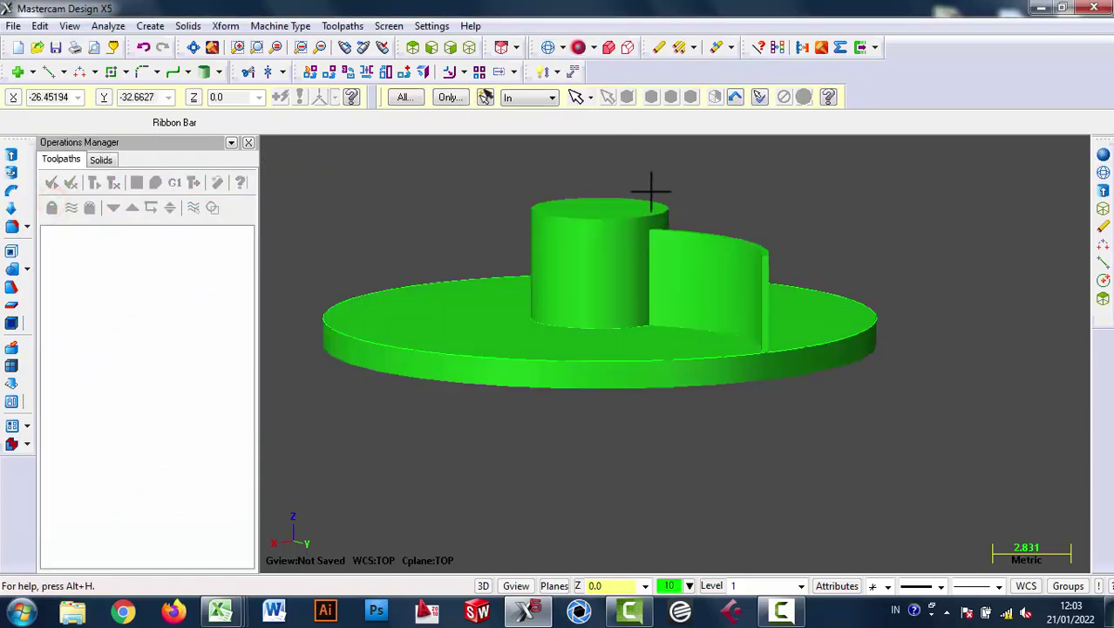
{"action": "mouse_move", "coordinate": [650, 189]}
{"action": "middle_mouse_down"}
{"action": "mouse_move", "coordinate": [737, 237]}
{"action": "mouse_move", "coordinate": [714, 229]}
{"action": "middle_mouse_up"}
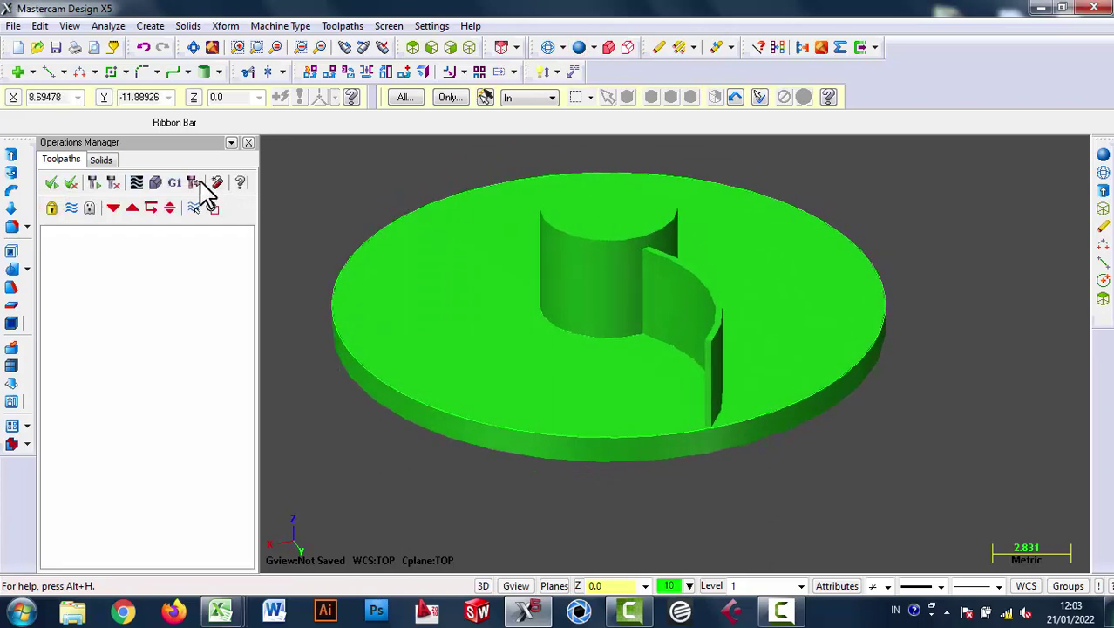
{"action": "left_click", "coordinate": [101, 160]}
{"action": "left_click", "coordinate": [52, 207]}
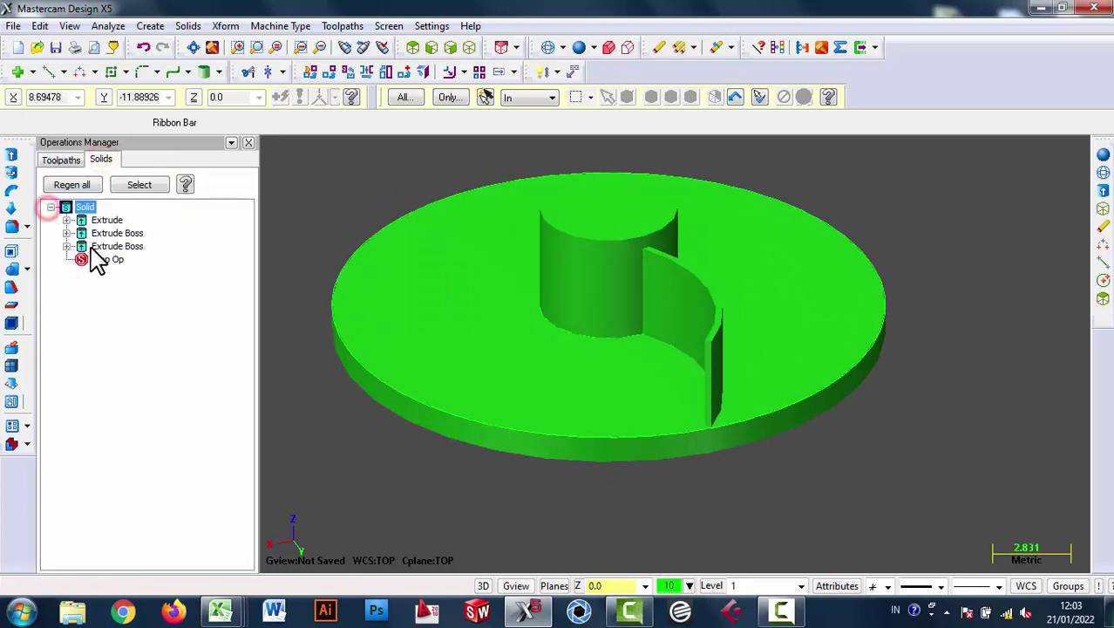
{"action": "left_click", "coordinate": [68, 247]}
{"action": "left_click", "coordinate": [127, 260]}
{"action": "left_click", "coordinate": [96, 192]}
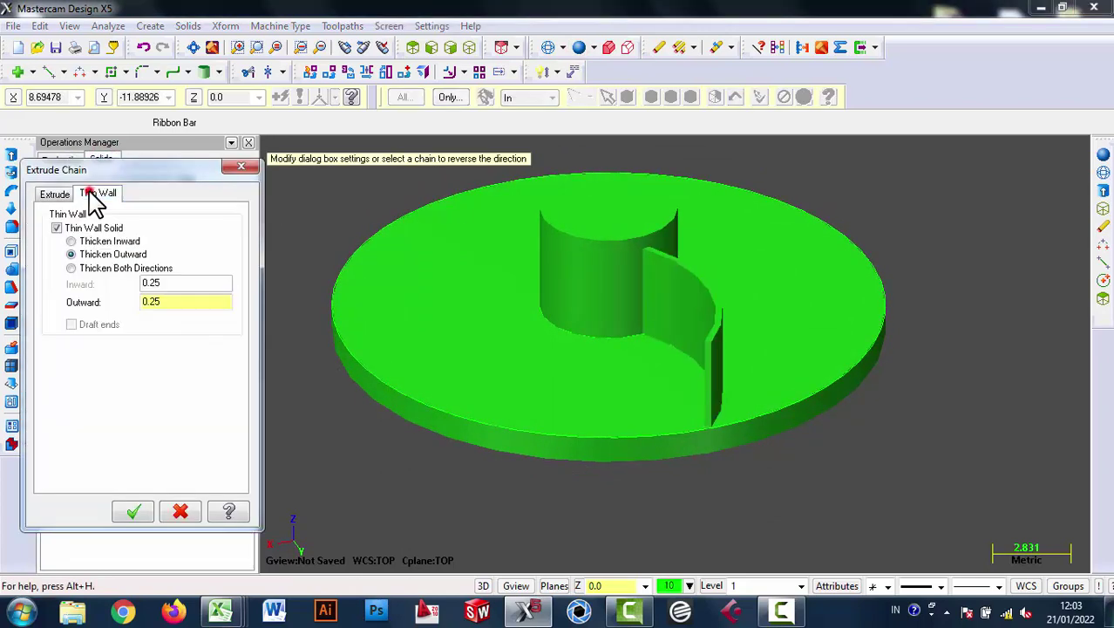
{"action": "left_click", "coordinate": [73, 268]}
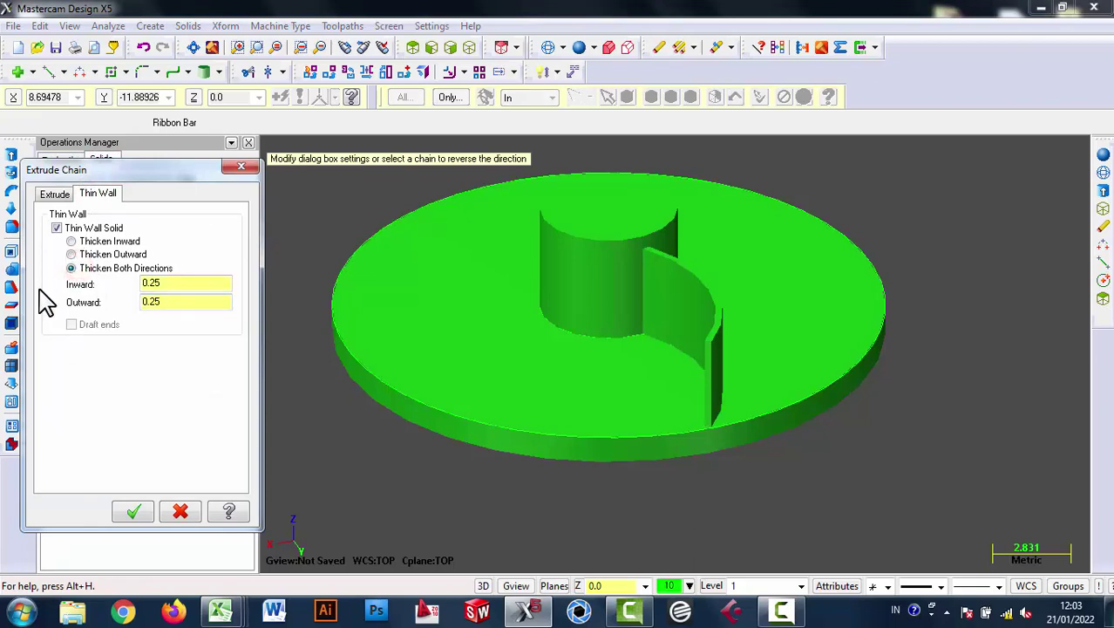
{"action": "left_click", "coordinate": [135, 514]}
{"action": "left_click", "coordinate": [76, 183]}
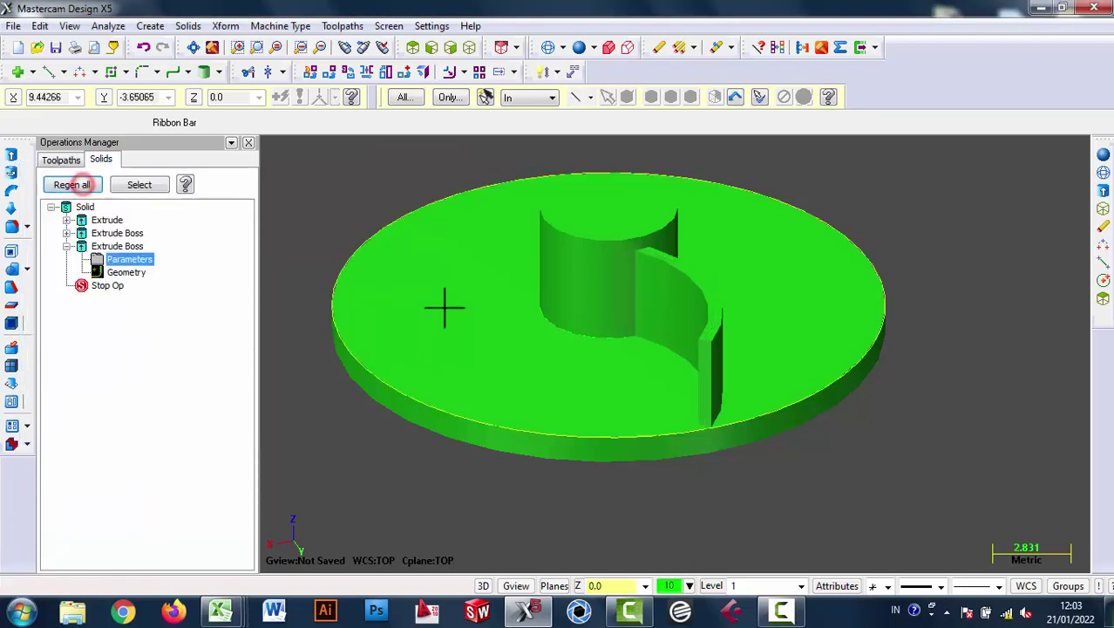
{"action": "mouse_move", "coordinate": [506, 317]}
{"action": "middle_mouse_down"}
{"action": "mouse_move", "coordinate": [651, 264]}
{"action": "mouse_move", "coordinate": [523, 291]}
{"action": "mouse_move", "coordinate": [643, 310]}
{"action": "mouse_move", "coordinate": [515, 306]}
{"action": "mouse_move", "coordinate": [833, 301]}
{"action": "mouse_move", "coordinate": [617, 294]}
{"action": "mouse_move", "coordinate": [736, 311]}
{"action": "mouse_move", "coordinate": [635, 303]}
{"action": "middle_mouse_up"}
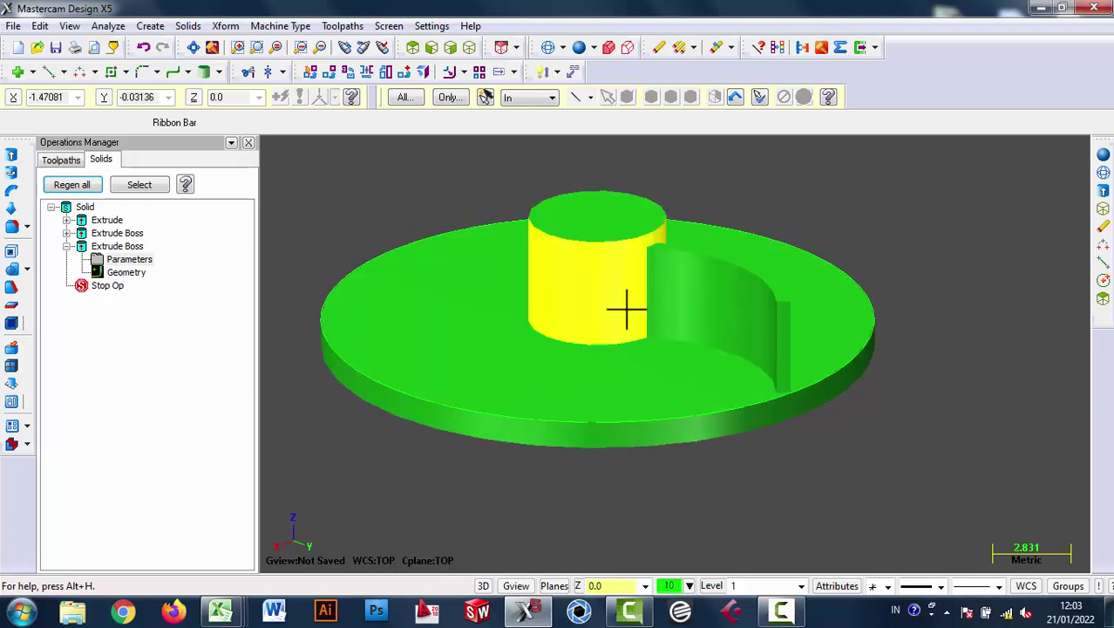
- Start a full-circle circular pattern using the fin's Extrude Boss as the source
{"action": "left_click", "coordinate": [416, 49]}
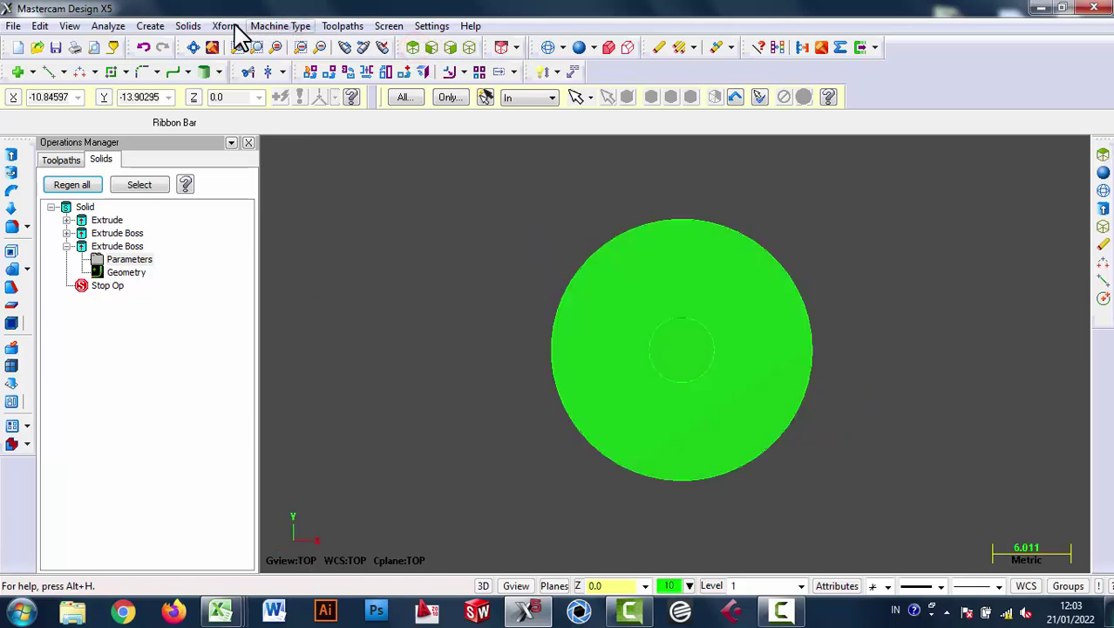
{"action": "left_click", "coordinate": [187, 26]}
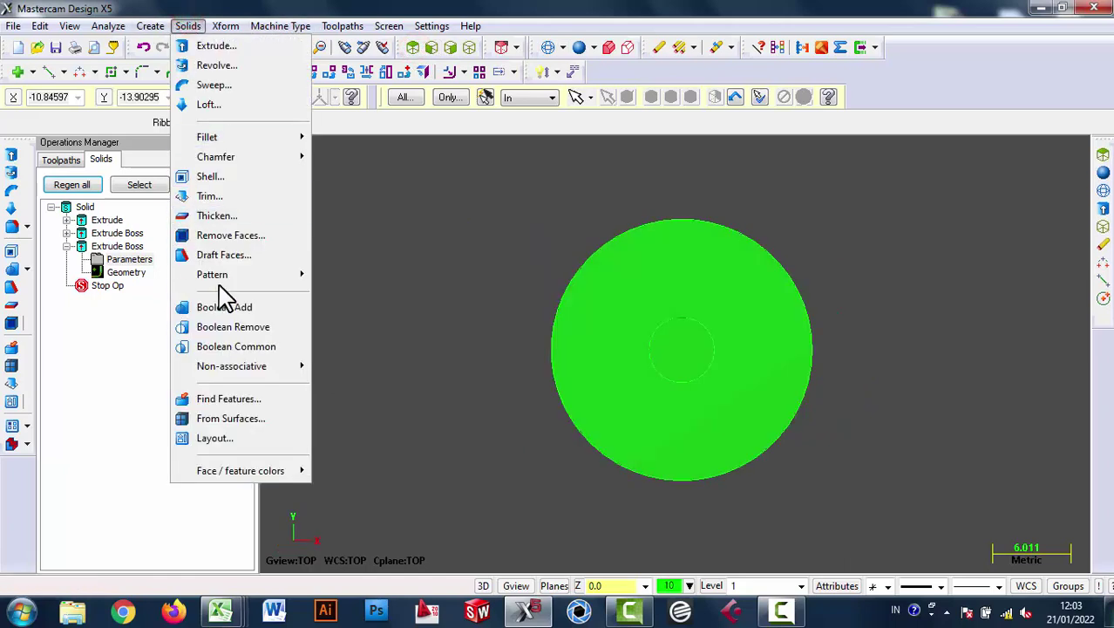
{"action": "mouse_move", "coordinate": [211, 274]}
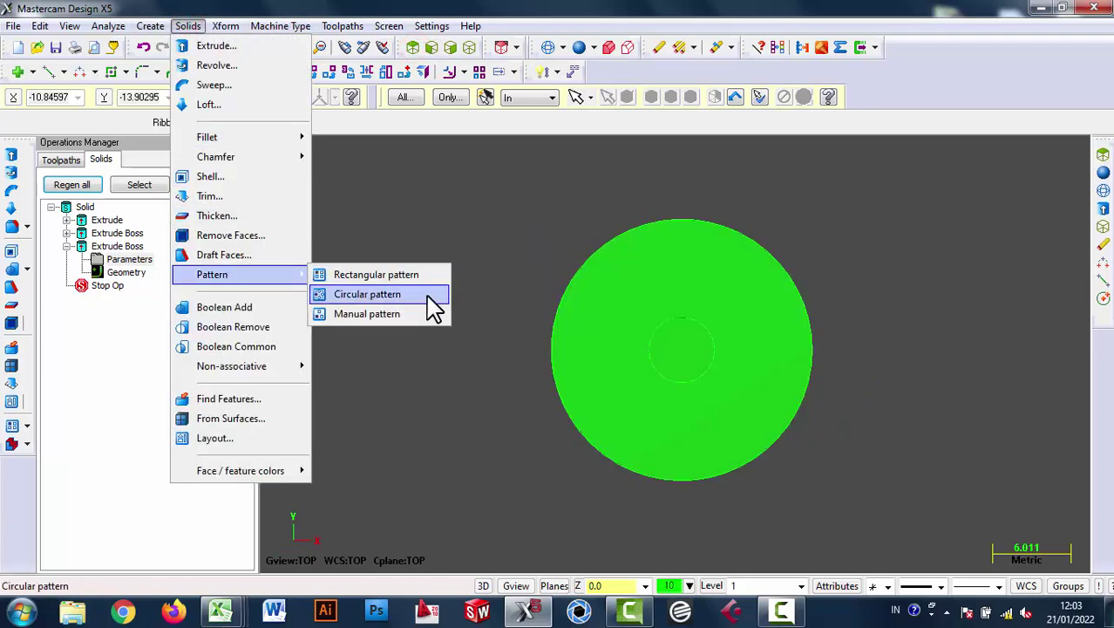
{"action": "left_click", "coordinate": [427, 295]}
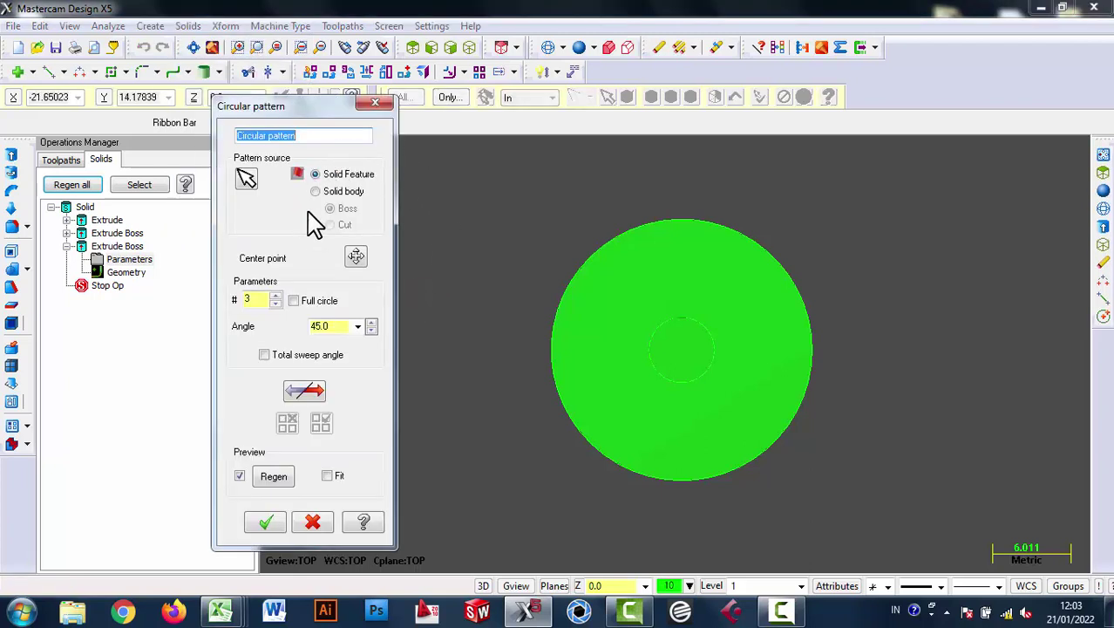
{"action": "left_click", "coordinate": [247, 177]}
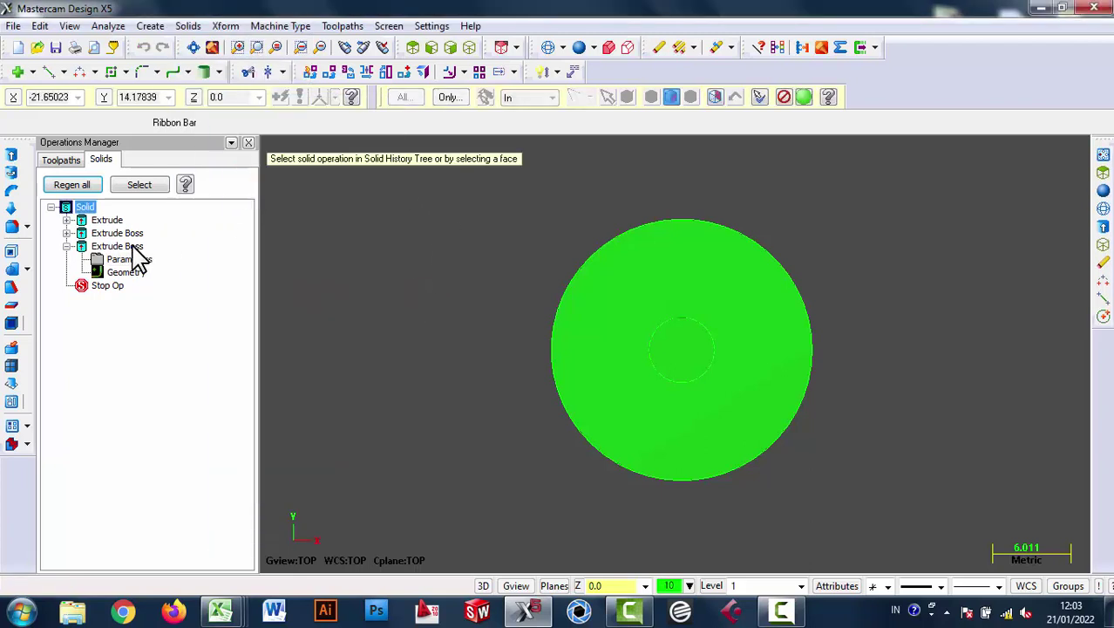
{"action": "left_click", "coordinate": [132, 247]}
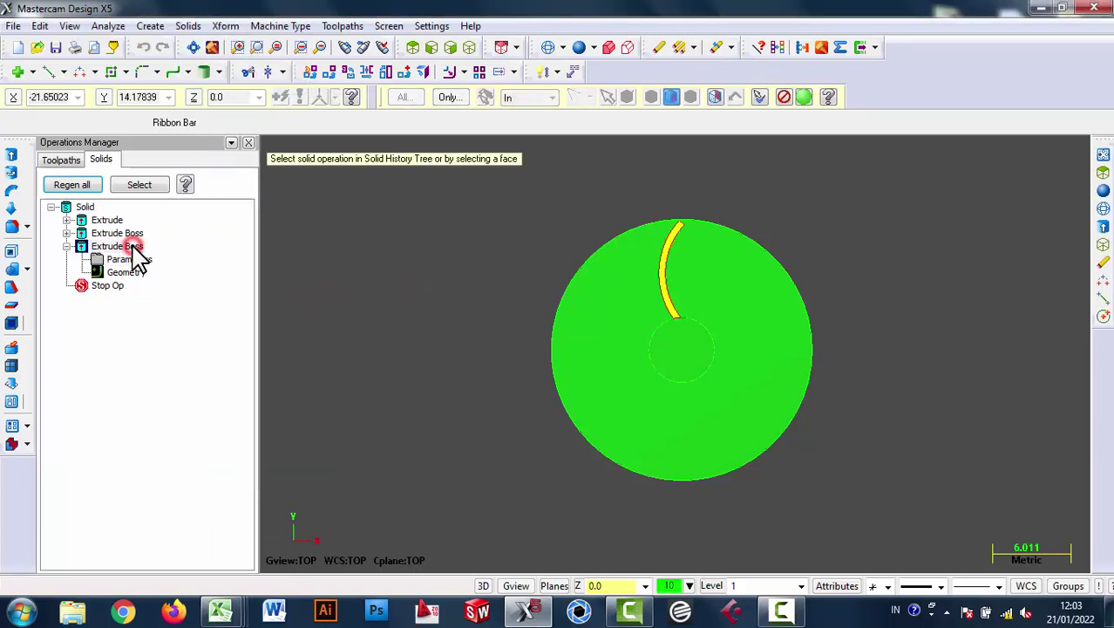
{"action": "left_click", "coordinate": [804, 97]}
{"action": "left_click", "coordinate": [293, 300]}
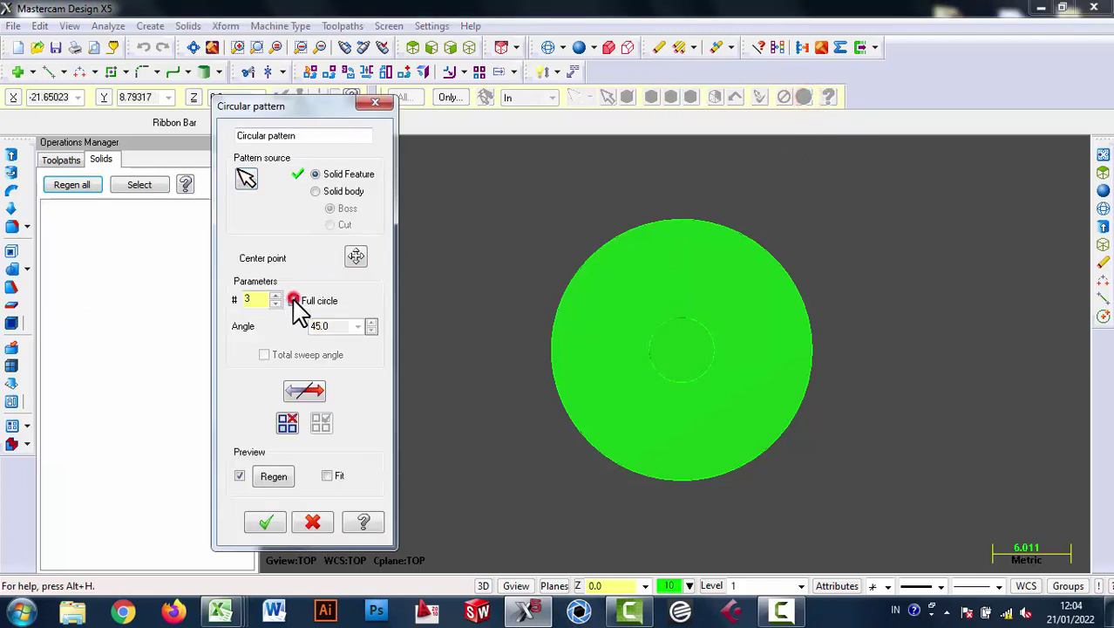
{"action": "middle_click_drag", "start_coordinate": [492, 341], "coordinate": [609, 290]}
{"action": "scroll", "coordinate": [796, 266], "scroll_direction": "up", "scroll_amount": 2}
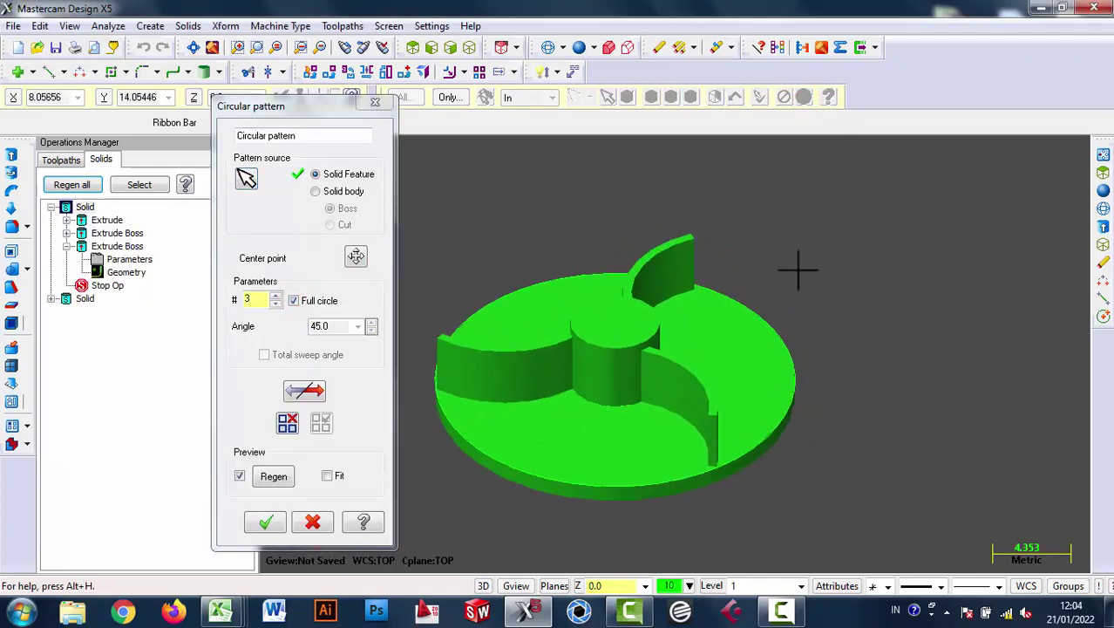
- Raise the pattern count to 12 fins and accept the pattern
{"action": "left_click", "coordinate": [274, 298]}
{"action": "left_click", "coordinate": [274, 297]}
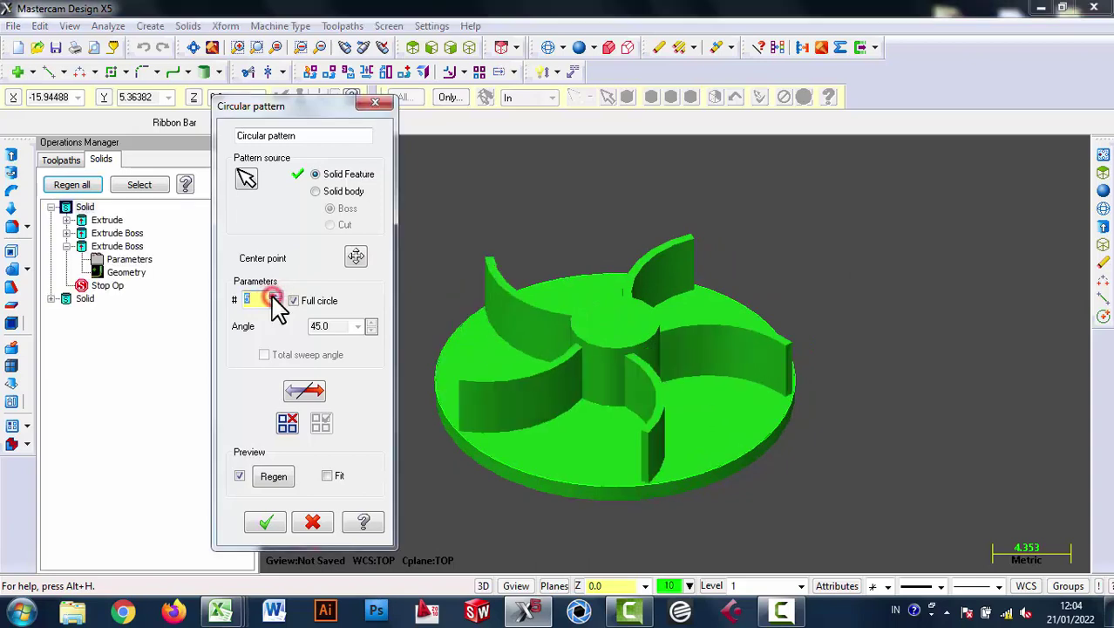
{"action": "left_click", "coordinate": [274, 298]}
{"action": "left_click", "coordinate": [274, 297]}
{"action": "left_click", "coordinate": [274, 297]}
{"action": "left_click", "coordinate": [274, 297]}
{"action": "left_click", "coordinate": [274, 297]}
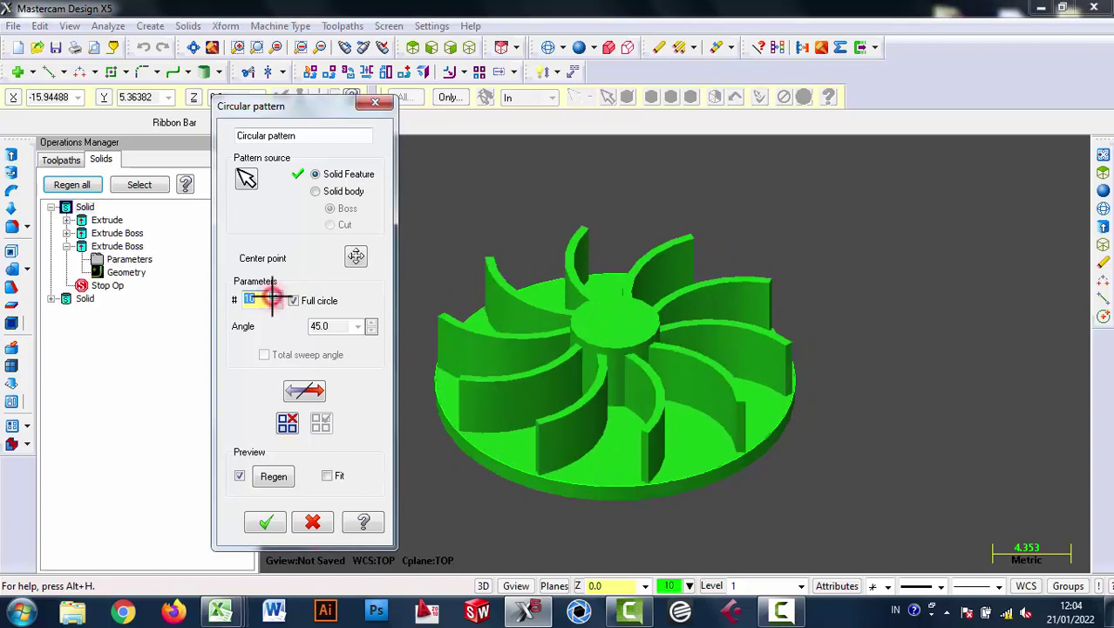
{"action": "left_click", "coordinate": [274, 297]}
{"action": "left_click", "coordinate": [273, 298]}
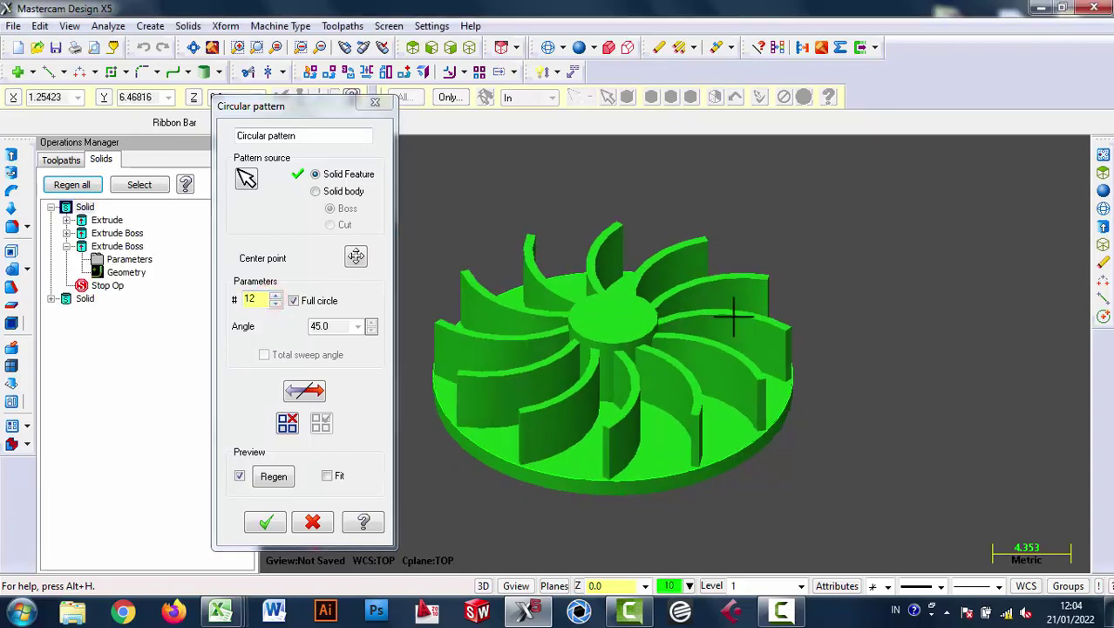
{"action": "mouse_move", "coordinate": [837, 262]}
{"action": "middle_mouse_down"}
{"action": "mouse_move", "coordinate": [863, 307]}
{"action": "mouse_move", "coordinate": [607, 390]}
{"action": "middle_mouse_up"}
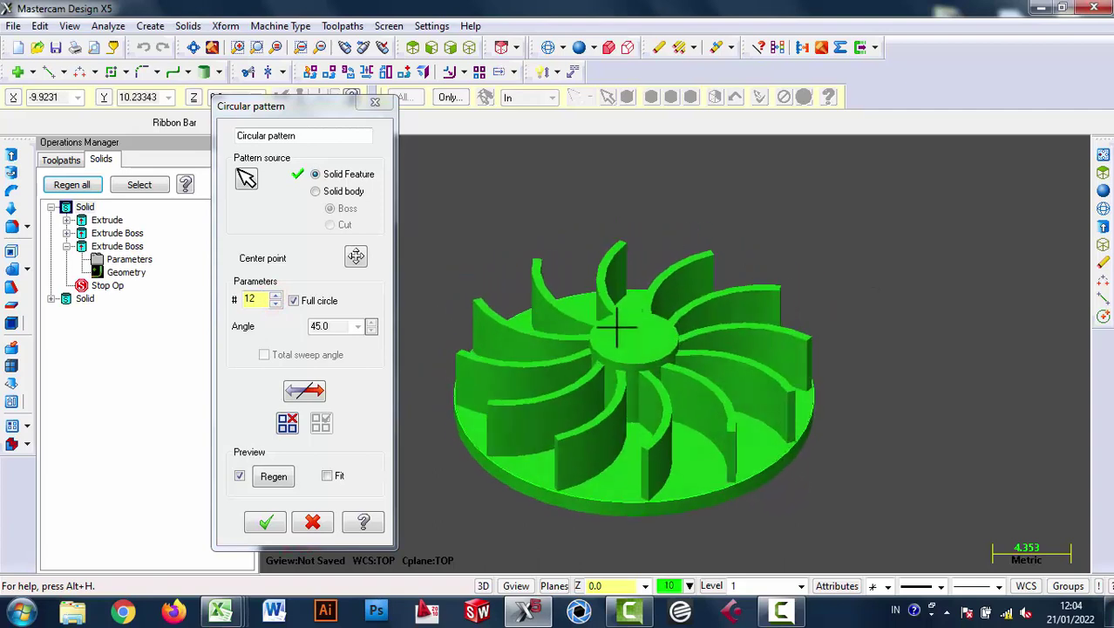
{"action": "left_click", "coordinate": [279, 520]}
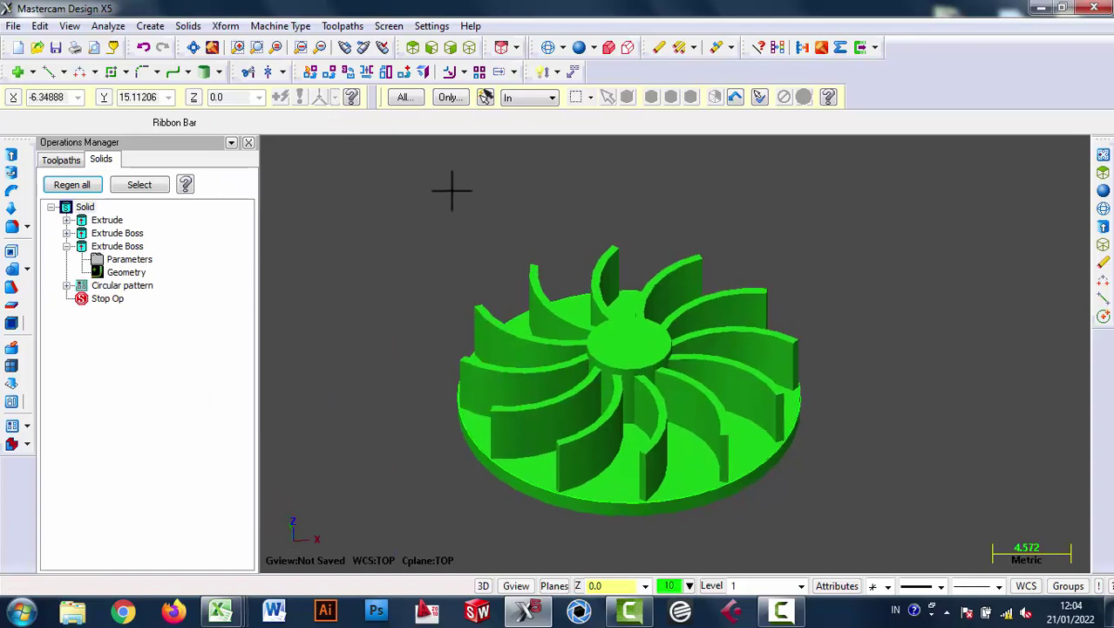
- Draw a 3.0-diameter circle centred at the hub's top face centre
{"action": "left_click", "coordinate": [155, 28]}
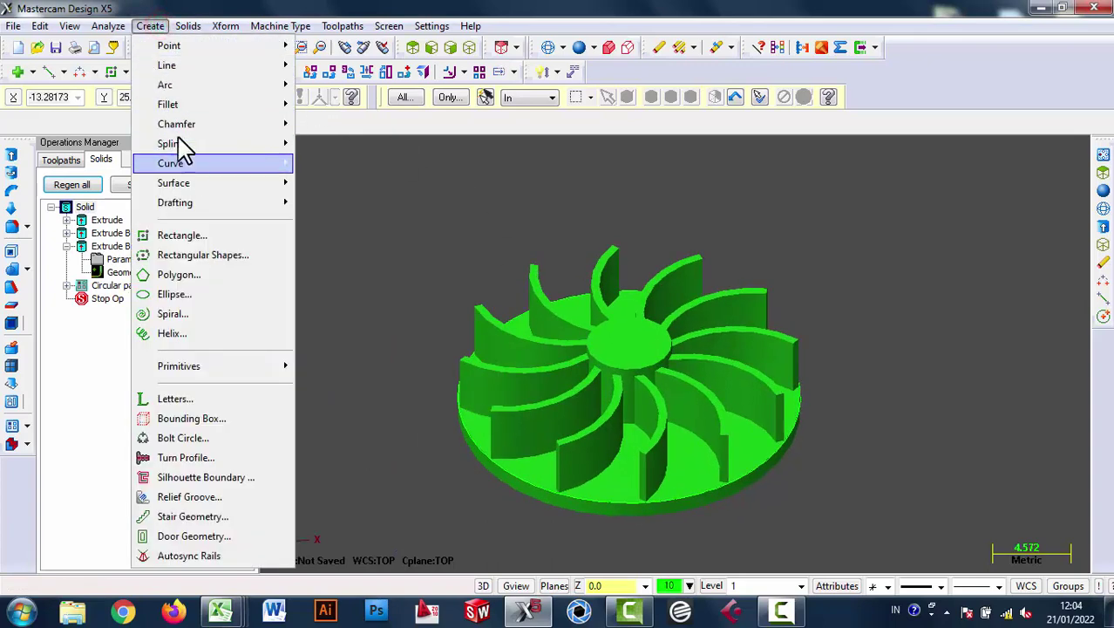
{"action": "left_click", "coordinate": [91, 73]}
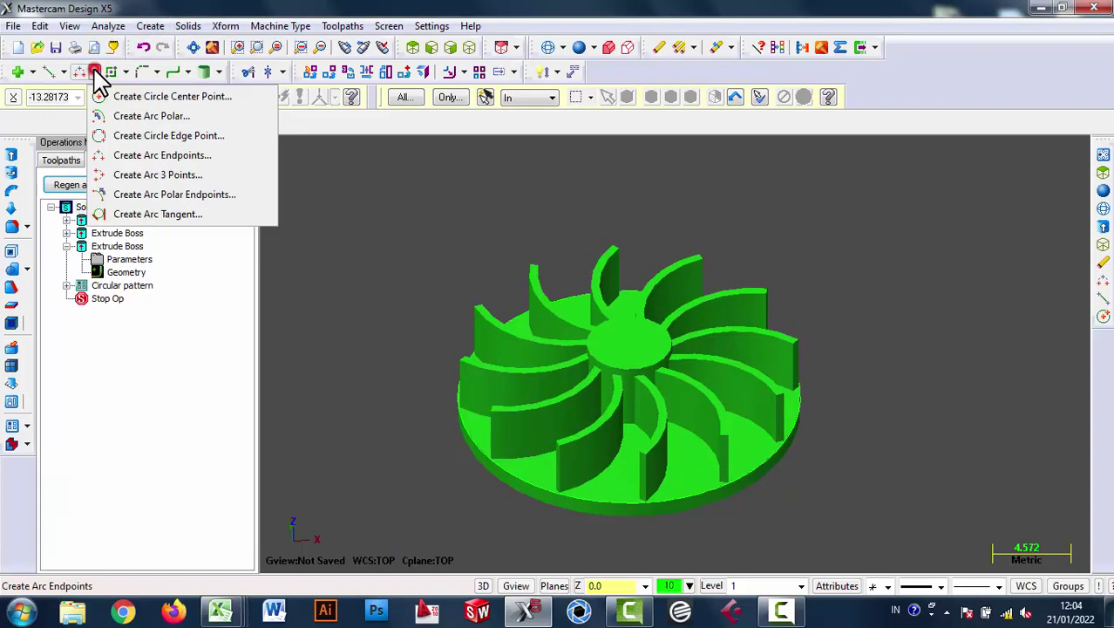
{"action": "left_click", "coordinate": [124, 94]}
{"action": "scroll", "coordinate": [730, 340], "scroll_direction": "up", "scroll_amount": 2}
{"action": "scroll", "coordinate": [723, 331], "scroll_direction": "up", "scroll_amount": 1}
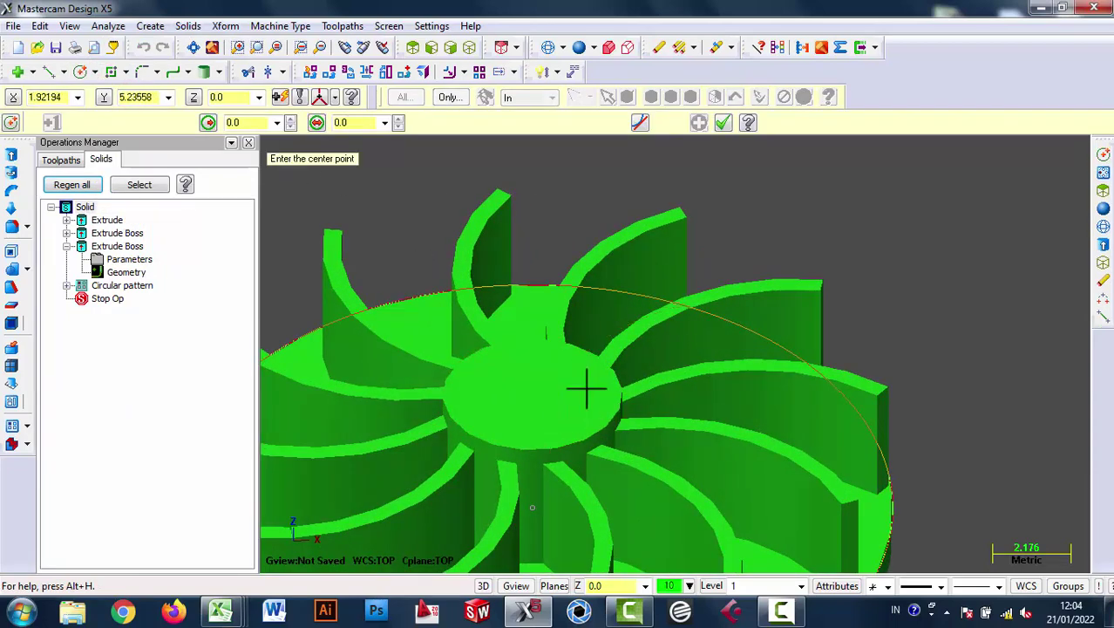
{"action": "left_click", "coordinate": [621, 392]}
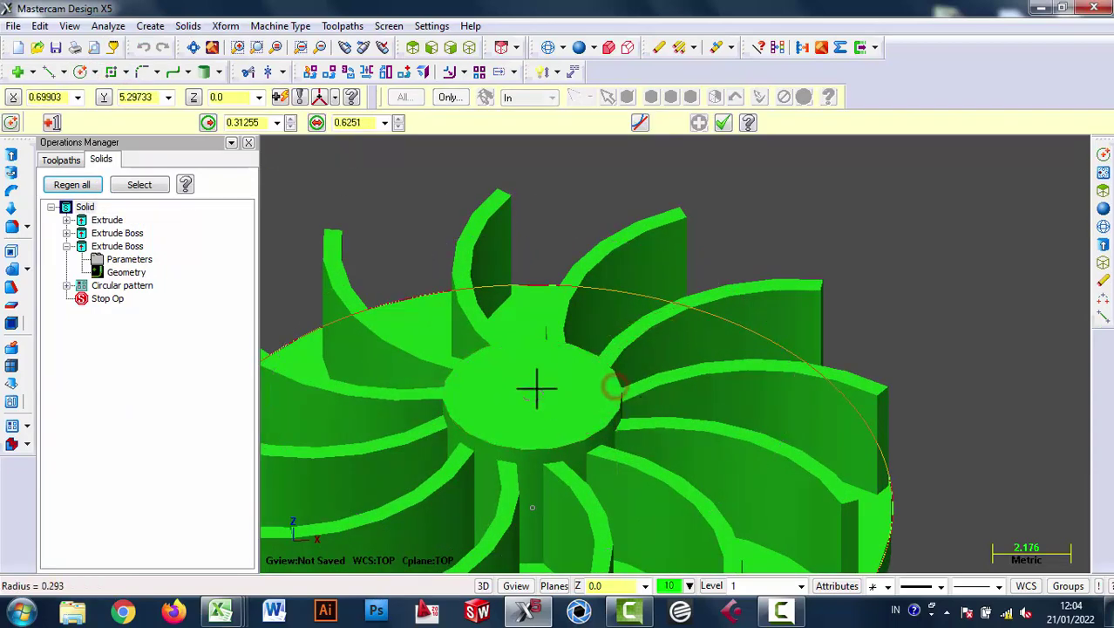
{"action": "left_click", "coordinate": [513, 361]}
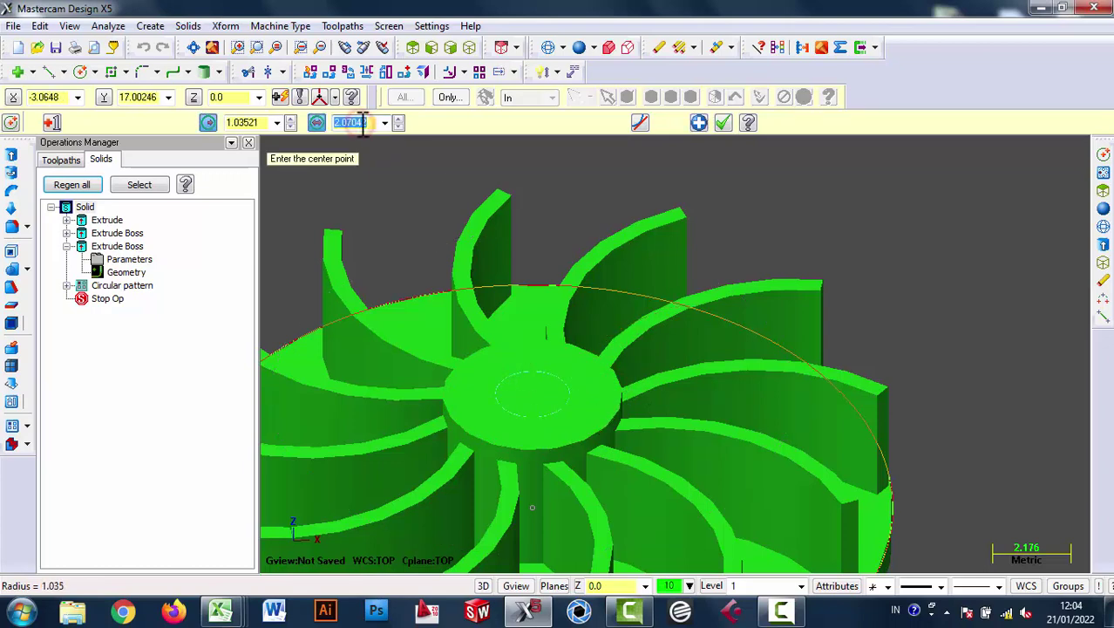
{"action": "scroll", "coordinate": [634, 237], "scroll_direction": "down", "scroll_amount": 1}
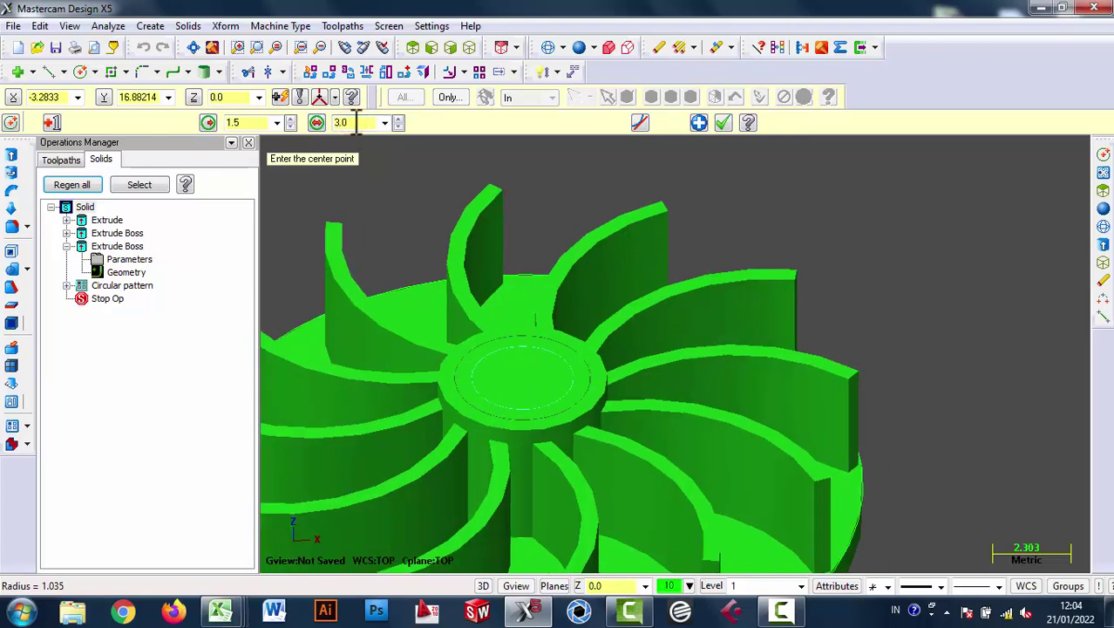
{"action": "scroll", "coordinate": [523, 240], "scroll_direction": "up", "scroll_amount": 1}
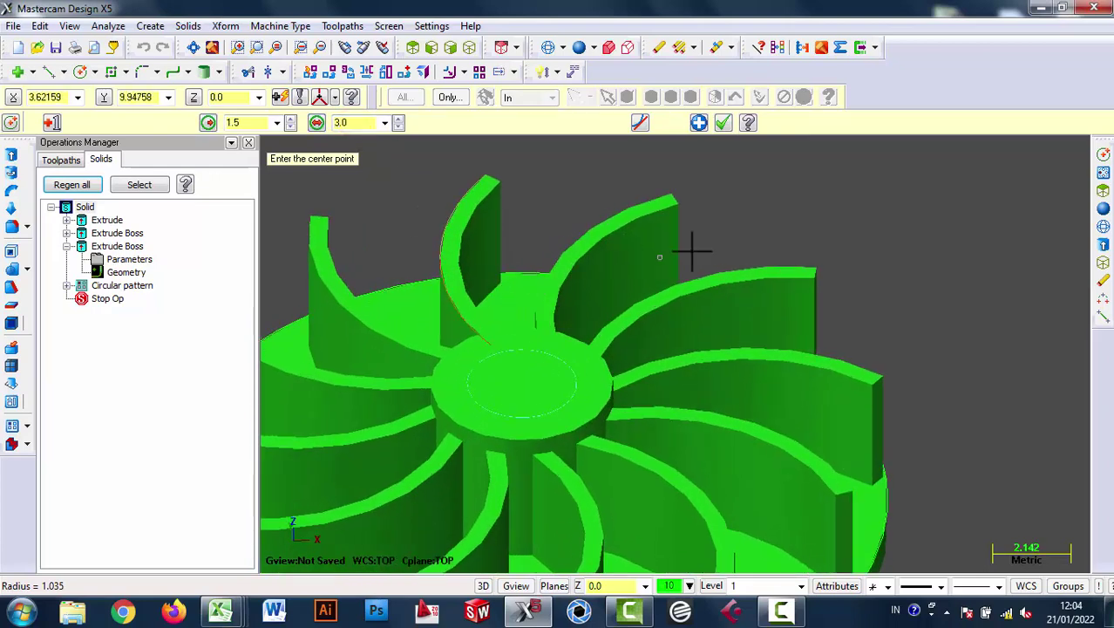
{"action": "left_click", "coordinate": [723, 122]}
- Try a through-all extrude cut from the hub circle, then dismiss the Boolean remove error
{"action": "left_click", "coordinate": [188, 26]}
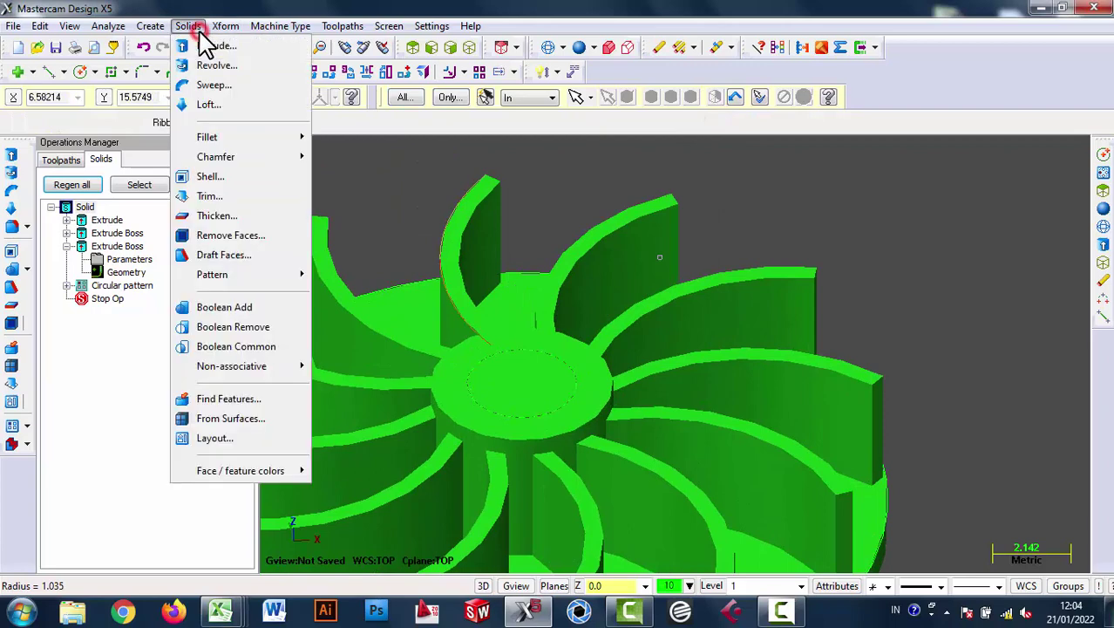
{"action": "left_click", "coordinate": [216, 45]}
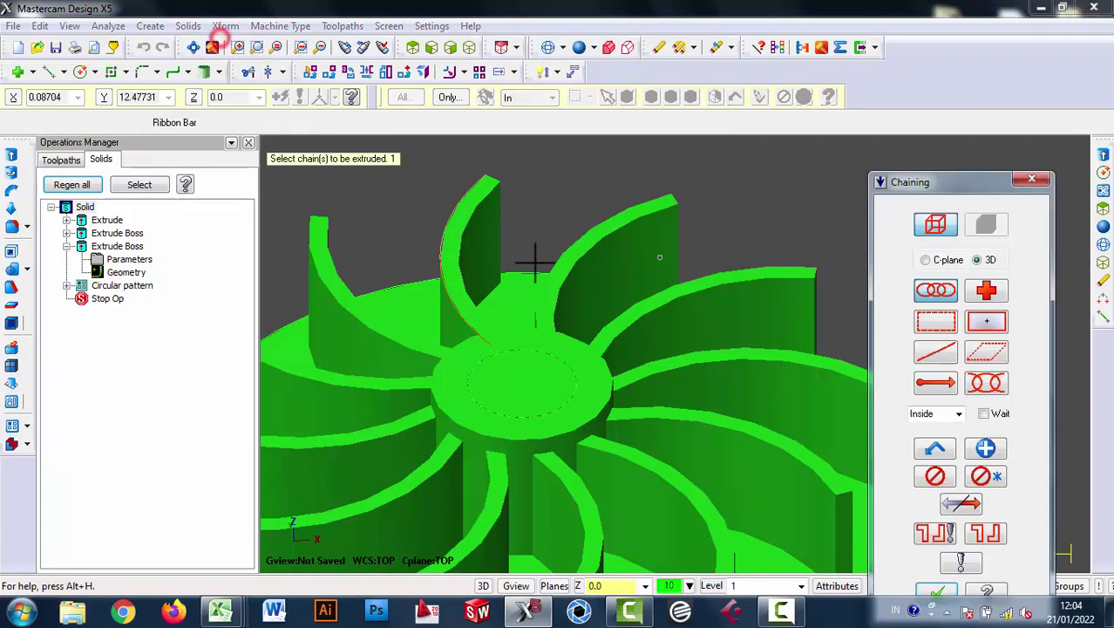
{"action": "left_click", "coordinate": [936, 591]}
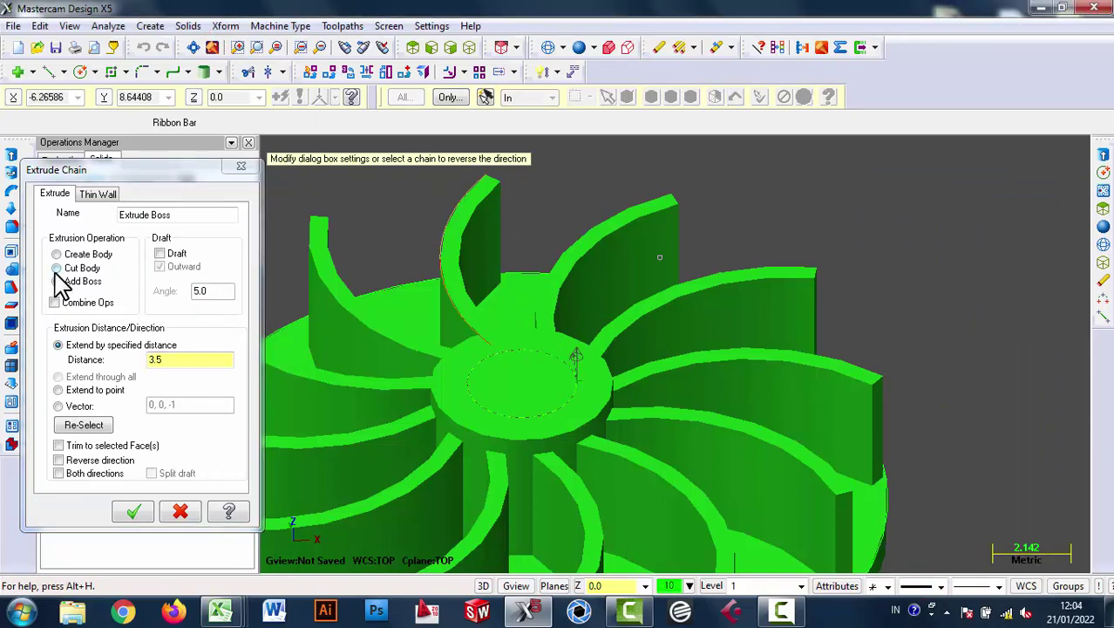
{"action": "left_click", "coordinate": [56, 269]}
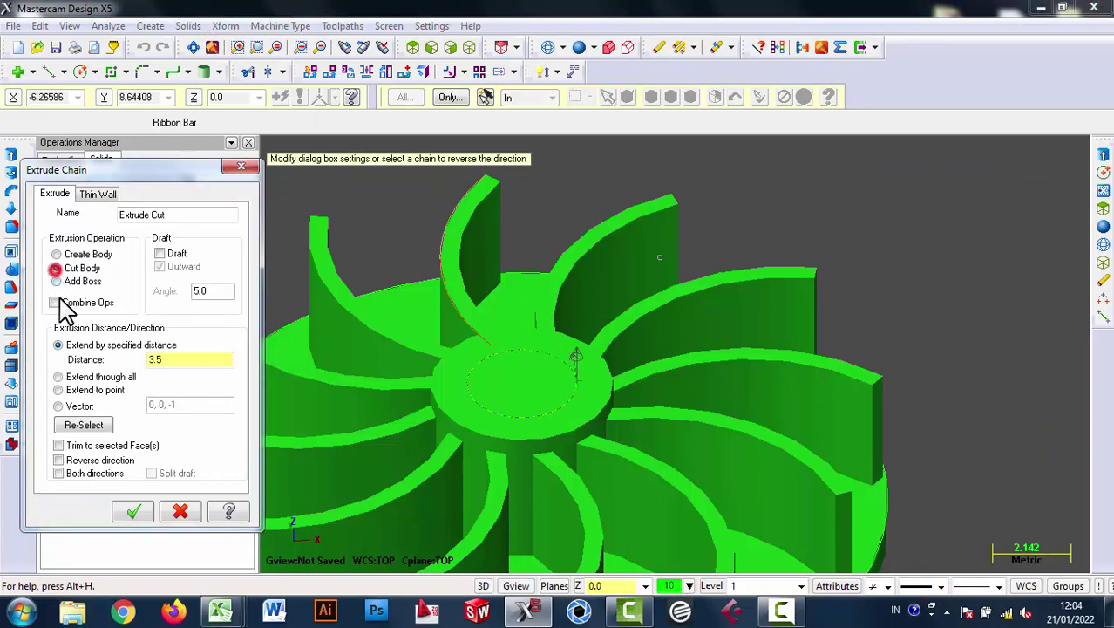
{"action": "left_click", "coordinate": [132, 511]}
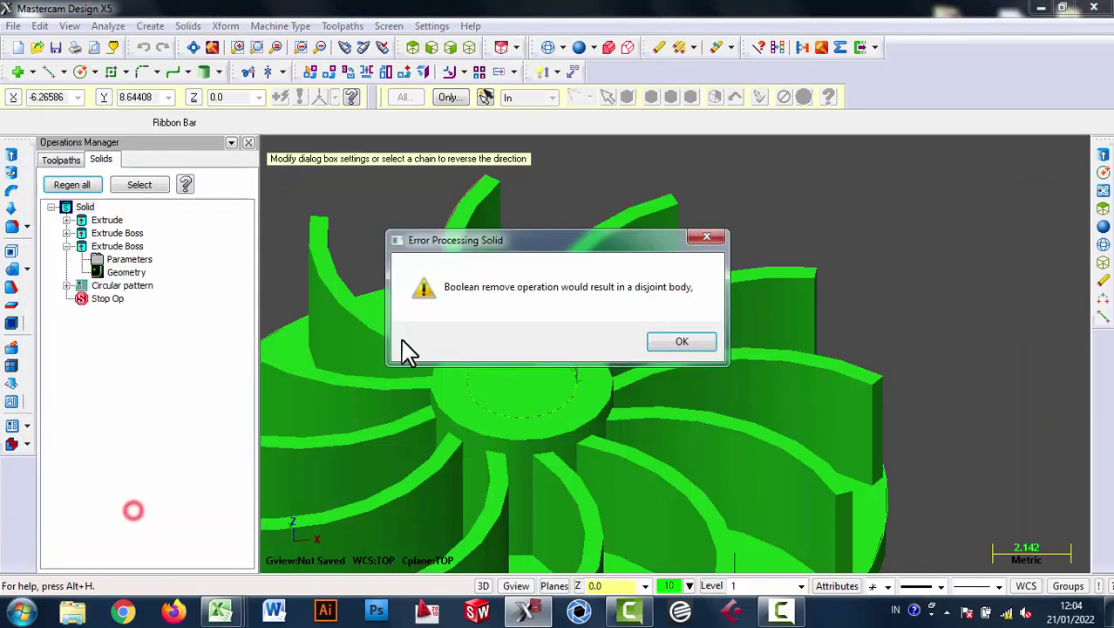
{"action": "left_click", "coordinate": [689, 341]}
{"action": "left_click", "coordinate": [661, 349]}
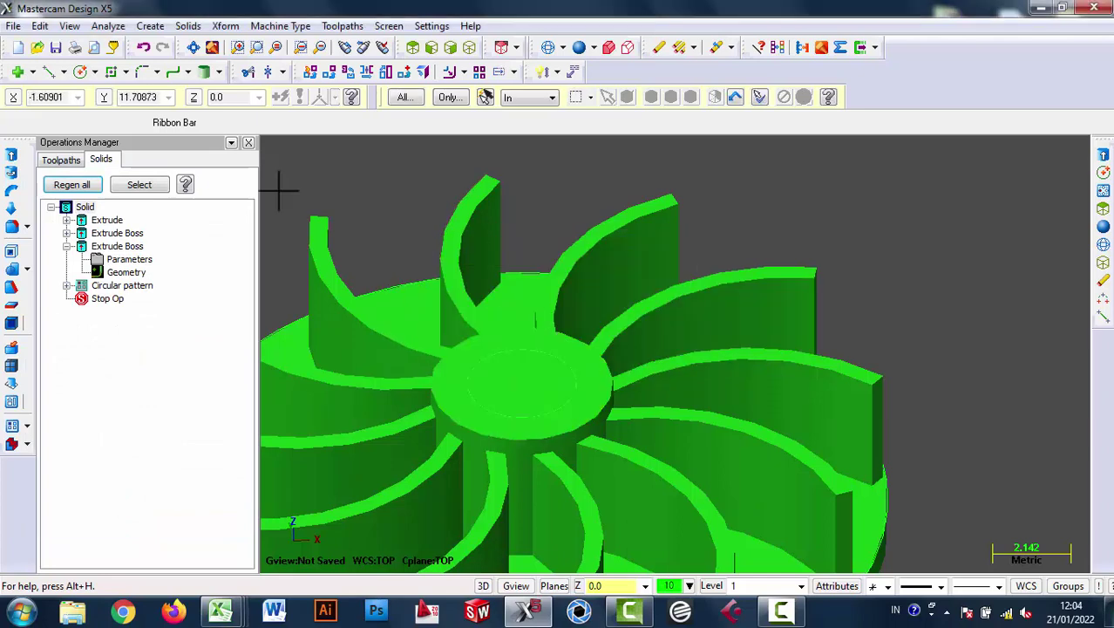
- Extrude-cut the hub's top circle through all, with Thin Wall off and direction reversed
{"action": "left_click", "coordinate": [187, 25]}
{"action": "mouse_move", "coordinate": [207, 137]}
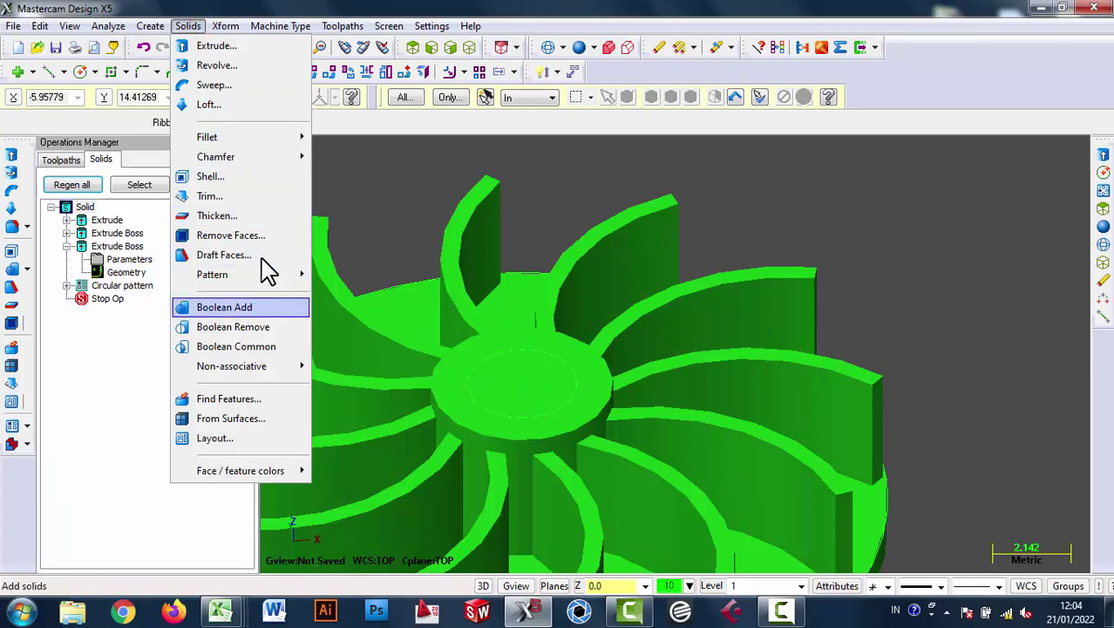
{"action": "left_click", "coordinate": [237, 47]}
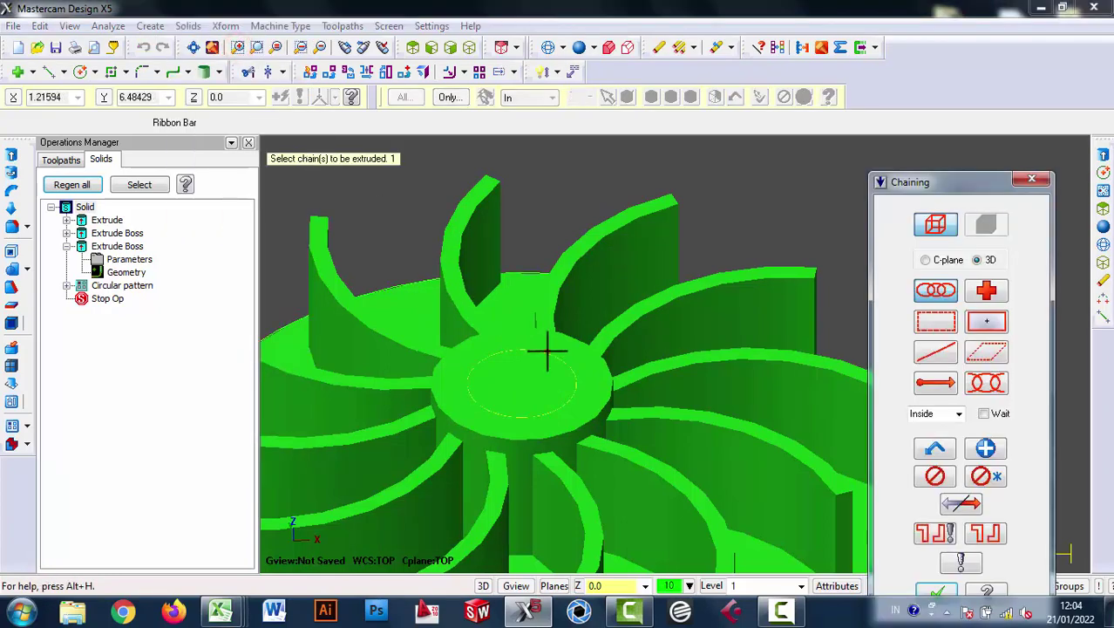
{"action": "left_click", "coordinate": [546, 350]}
{"action": "left_click", "coordinate": [937, 592]}
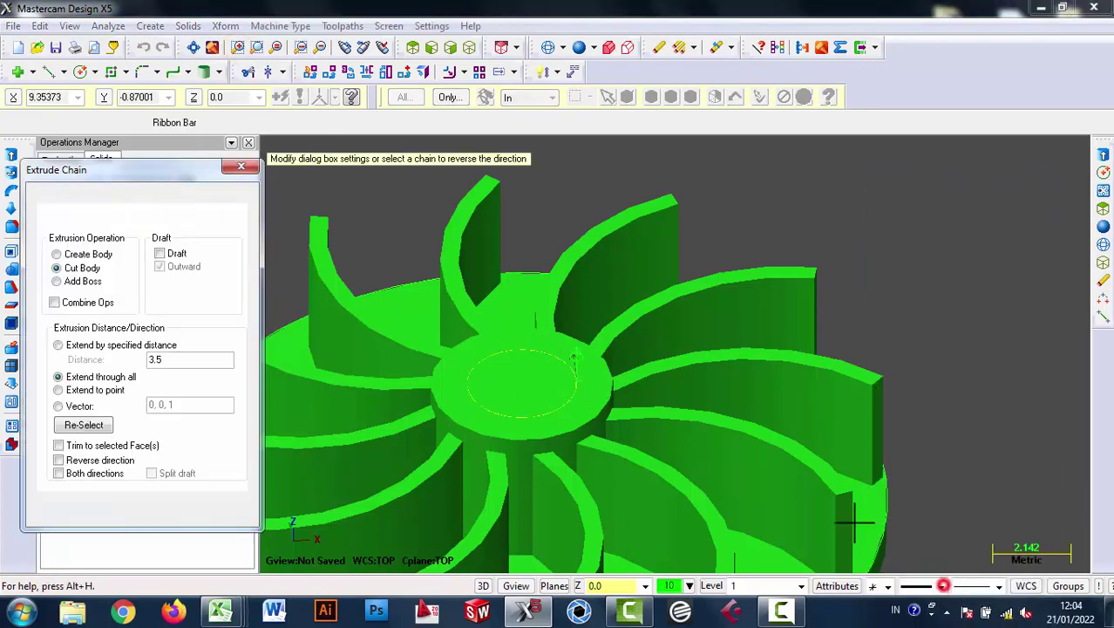
{"action": "left_click", "coordinate": [98, 195]}
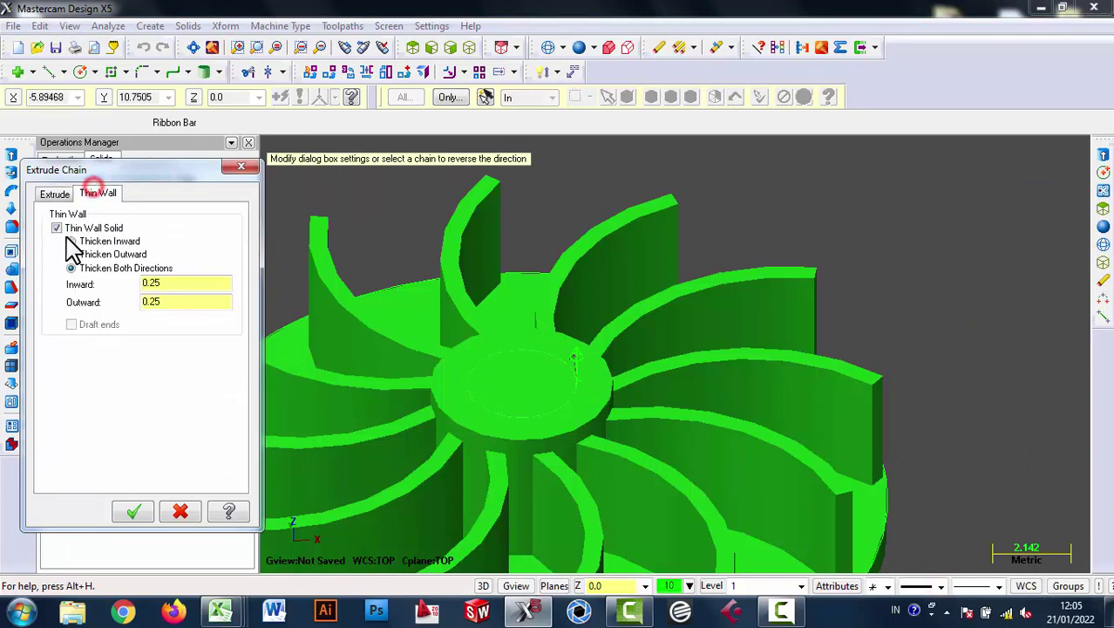
{"action": "left_click", "coordinate": [57, 227]}
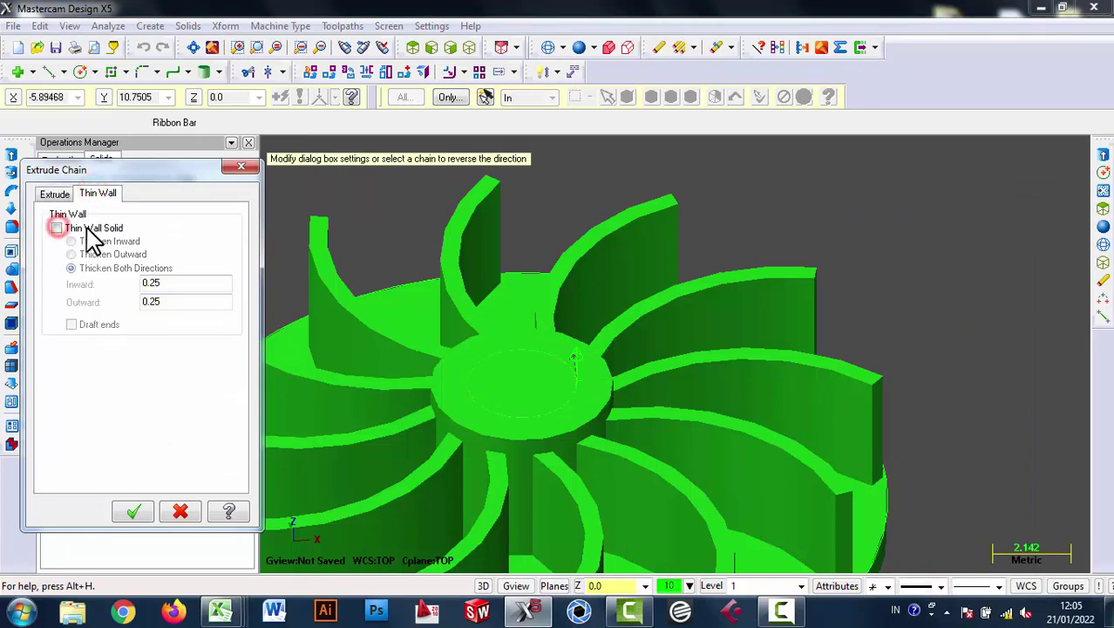
{"action": "left_click", "coordinate": [56, 195]}
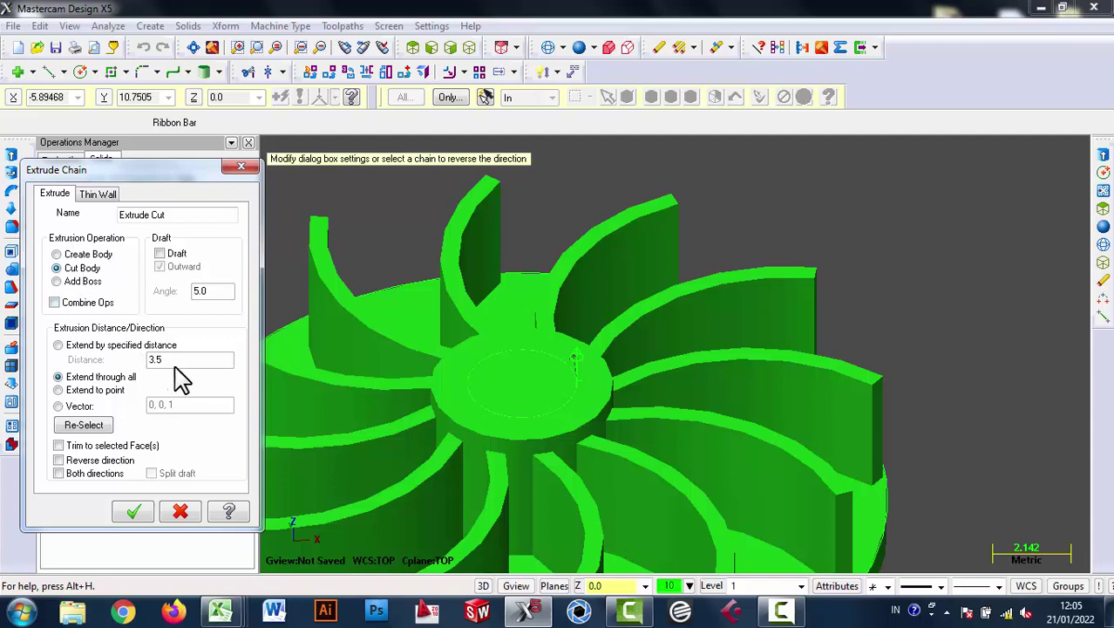
{"action": "left_click", "coordinate": [562, 362]}
{"action": "left_click", "coordinate": [132, 513]}
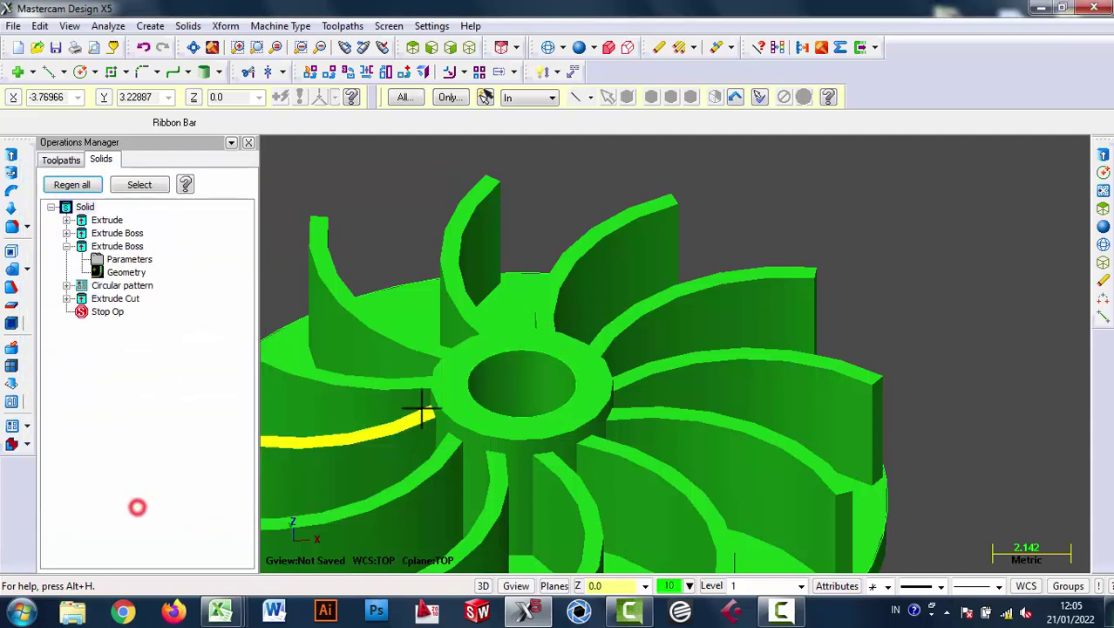
- Orbit and zoom the impeller to inspect the new 3.0 hole through the hub
{"action": "mouse_move", "coordinate": [523, 305]}
{"action": "middle_mouse_down"}
{"action": "mouse_move", "coordinate": [577, 331]}
{"action": "mouse_move", "coordinate": [567, 411]}
{"action": "mouse_move", "coordinate": [591, 418]}
{"action": "mouse_move", "coordinate": [590, 356]}
{"action": "mouse_move", "coordinate": [610, 362]}
{"action": "mouse_move", "coordinate": [529, 366]}
{"action": "middle_mouse_up"}
{"action": "scroll", "coordinate": [642, 366], "scroll_direction": "down", "scroll_amount": 2}
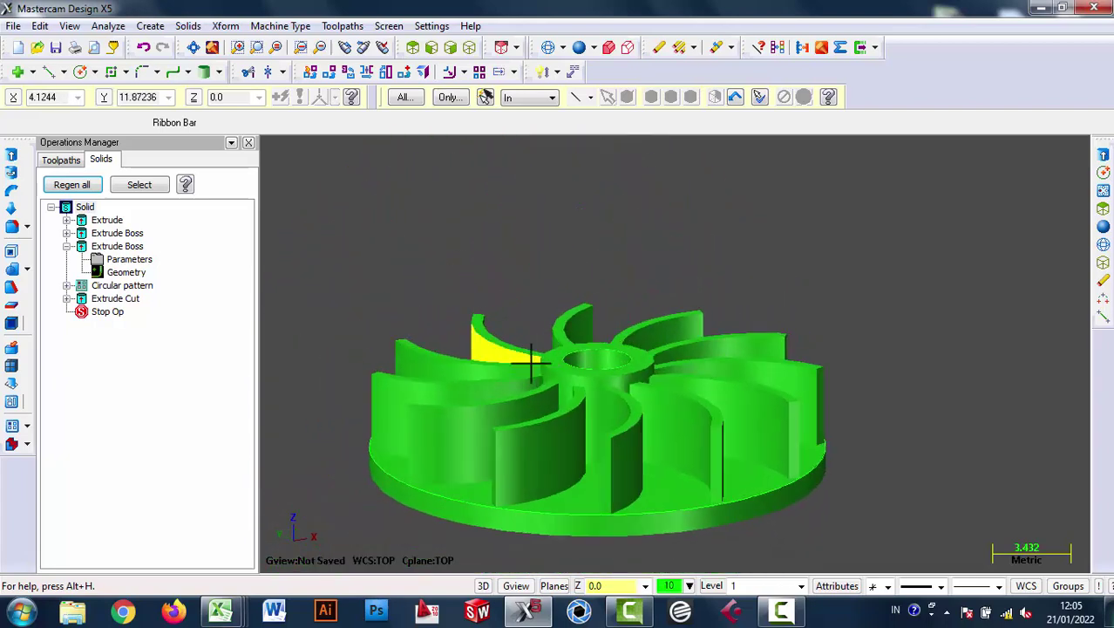
{"action": "scroll", "coordinate": [561, 330], "scroll_direction": "down", "scroll_amount": 2}
{"action": "mouse_move", "coordinate": [562, 330]}
{"action": "middle_mouse_down"}
{"action": "mouse_move", "coordinate": [641, 353]}
{"action": "mouse_move", "coordinate": [505, 324]}
{"action": "middle_mouse_up"}
{"action": "scroll", "coordinate": [505, 324], "scroll_direction": "up", "scroll_amount": 4}
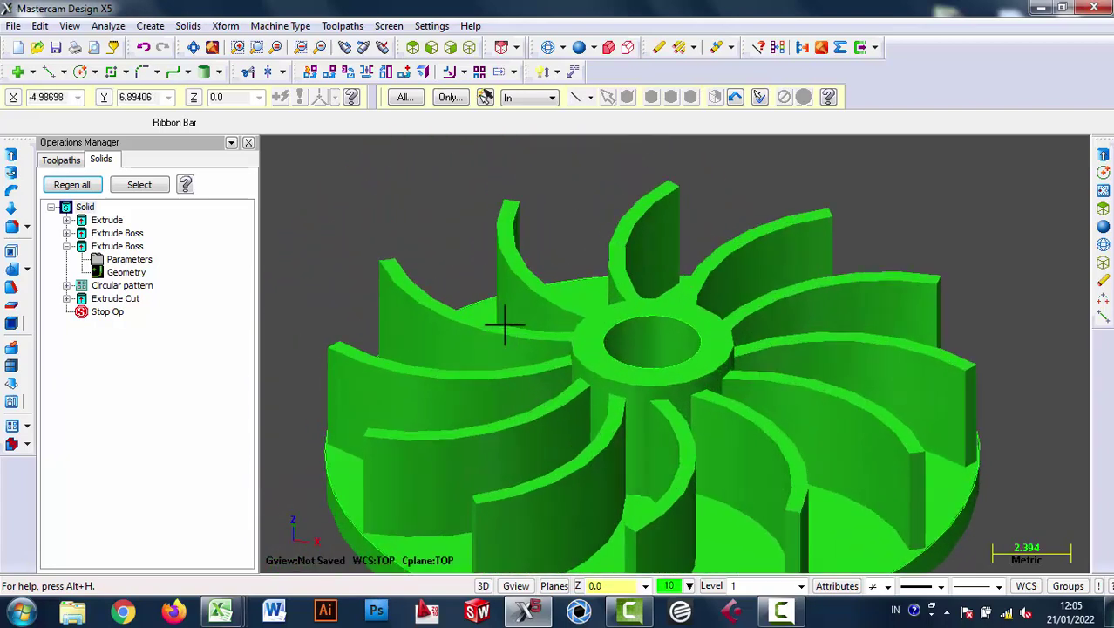
{"action": "scroll", "coordinate": [428, 259], "scroll_direction": "up", "scroll_amount": 4}
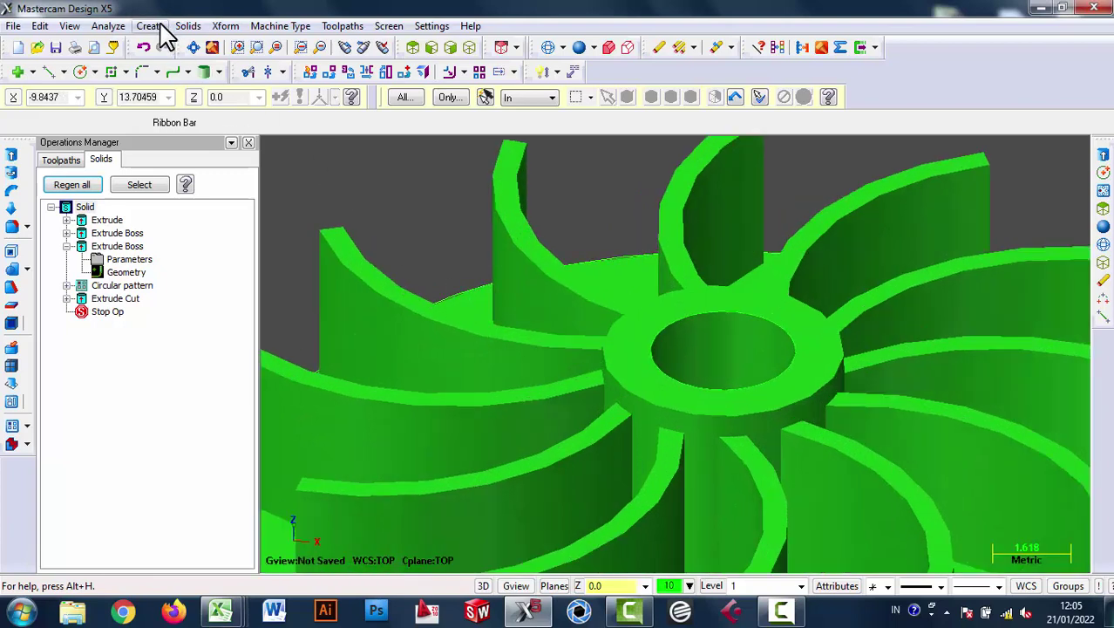
- Fillet the hub's outer top edge with a 0.5 radius, picking edges only
{"action": "left_click", "coordinate": [188, 28]}
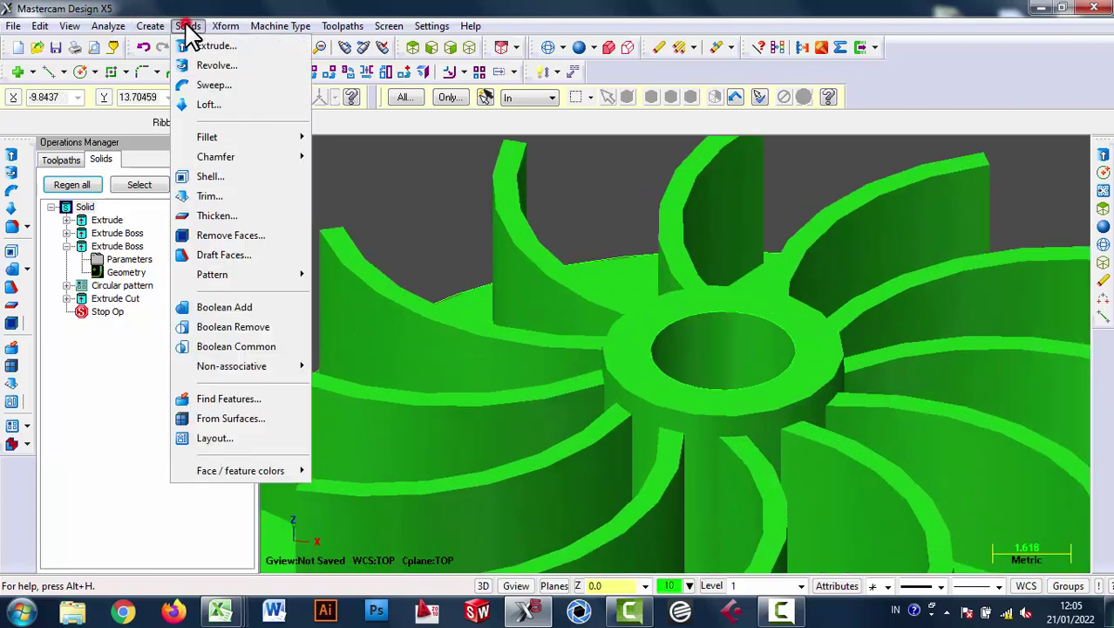
{"action": "left_click", "coordinate": [222, 135]}
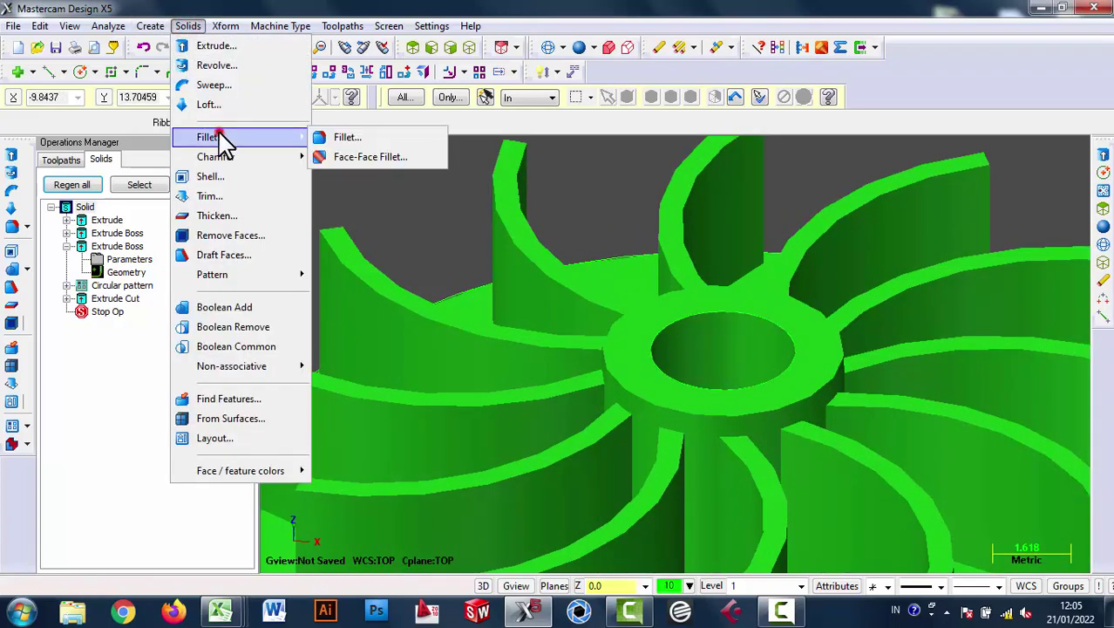
{"action": "left_click", "coordinate": [345, 140]}
{"action": "left_click", "coordinate": [634, 385]}
{"action": "left_click", "coordinate": [690, 96]}
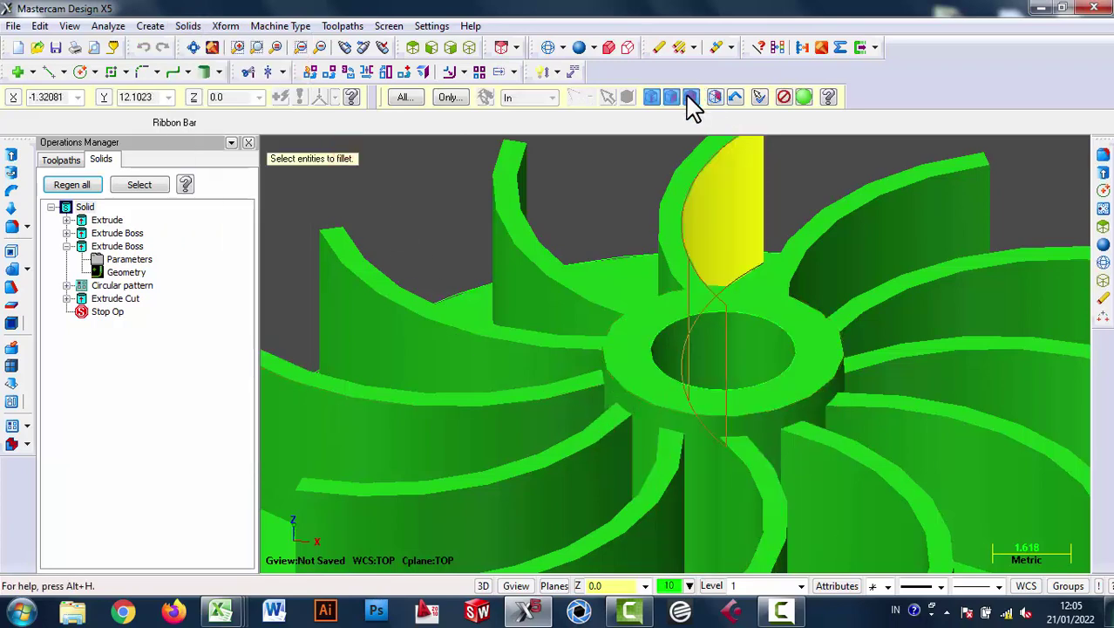
{"action": "left_click", "coordinate": [622, 384]}
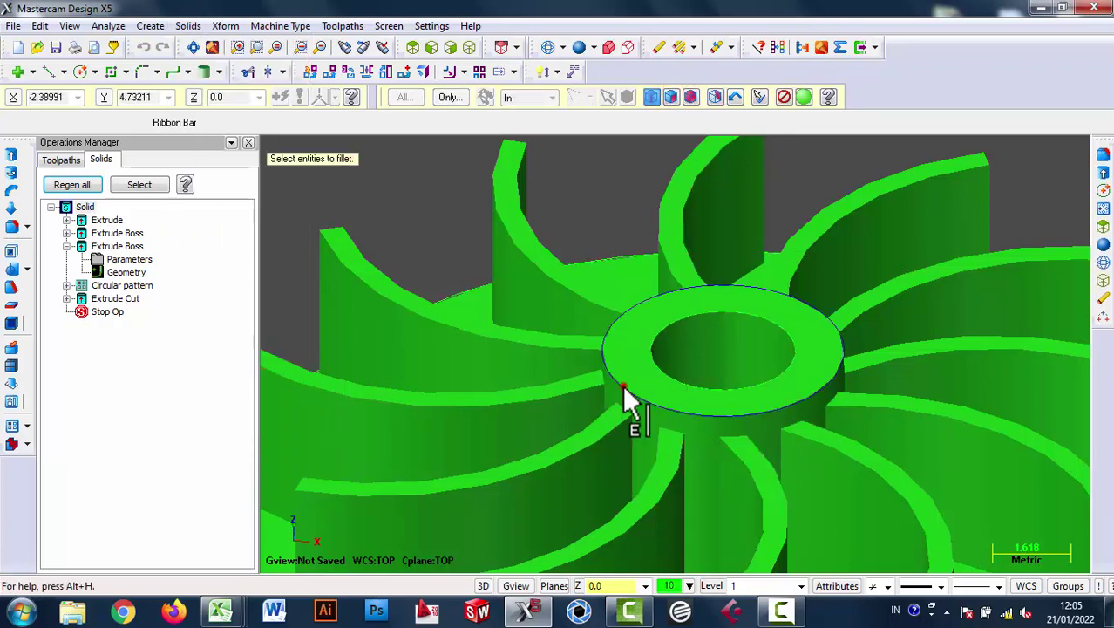
{"action": "left_click", "coordinate": [804, 97]}
{"action": "left_click", "coordinate": [144, 247]}
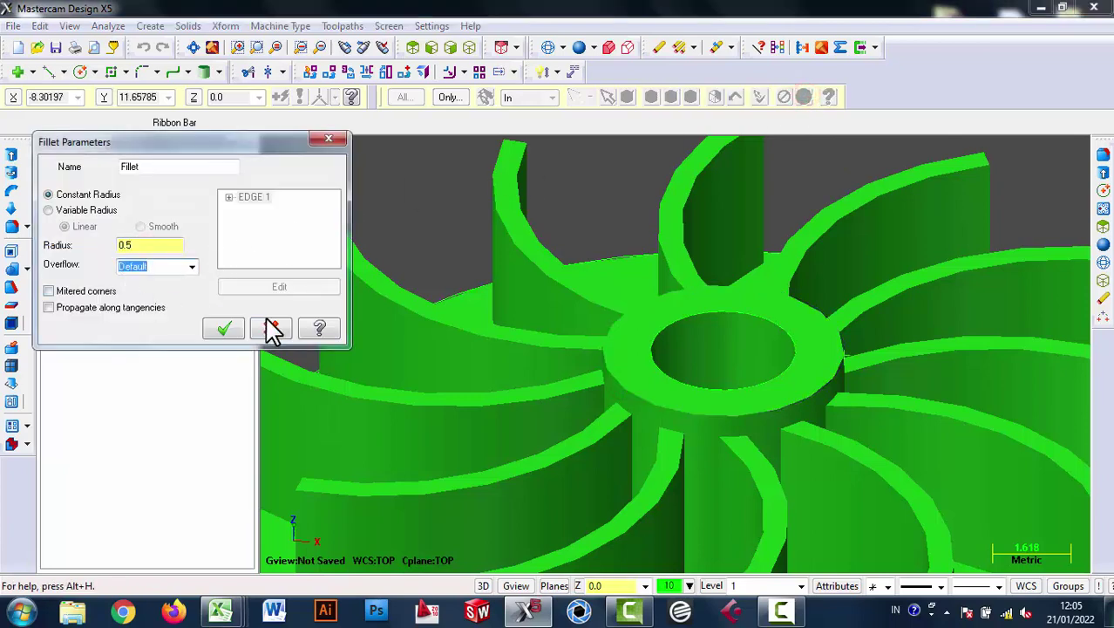
{"action": "left_click", "coordinate": [234, 329]}
{"action": "mouse_move", "coordinate": [428, 281]}
{"action": "middle_mouse_down"}
{"action": "mouse_move", "coordinate": [567, 261]}
{"action": "mouse_move", "coordinate": [567, 311]}
{"action": "mouse_move", "coordinate": [683, 366]}
{"action": "mouse_move", "coordinate": [497, 379]}
{"action": "mouse_move", "coordinate": [380, 335]}
{"action": "mouse_move", "coordinate": [365, 87]}
{"action": "middle_mouse_up"}
- Start a second edge fillet and pick the first fin edge where it meets the base
{"action": "left_click", "coordinate": [190, 26]}
{"action": "mouse_move", "coordinate": [207, 137]}
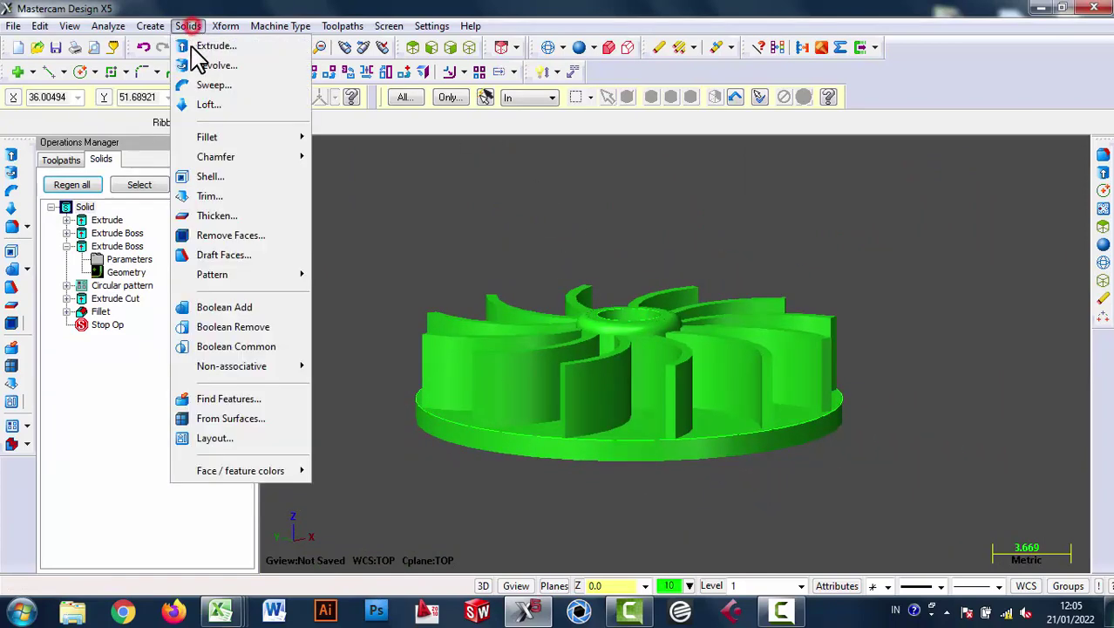
{"action": "left_click", "coordinate": [346, 138]}
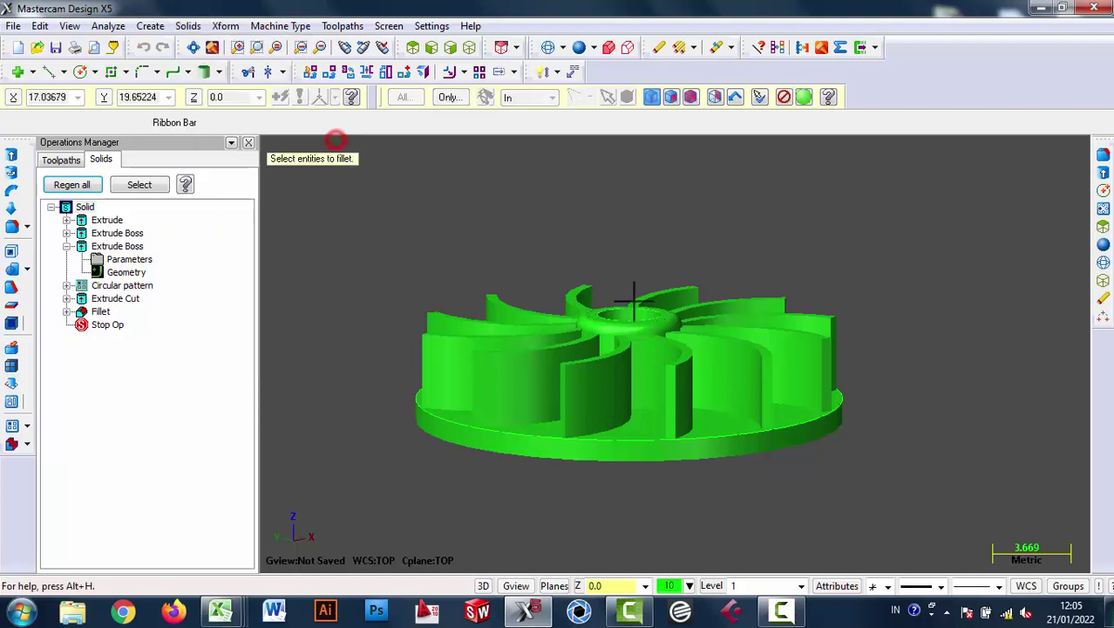
{"action": "scroll", "coordinate": [677, 217], "scroll_direction": "up", "scroll_amount": 2}
{"action": "scroll", "coordinate": [647, 436], "scroll_direction": "up", "scroll_amount": 2}
{"action": "scroll", "coordinate": [684, 453], "scroll_direction": "up", "scroll_amount": 1}
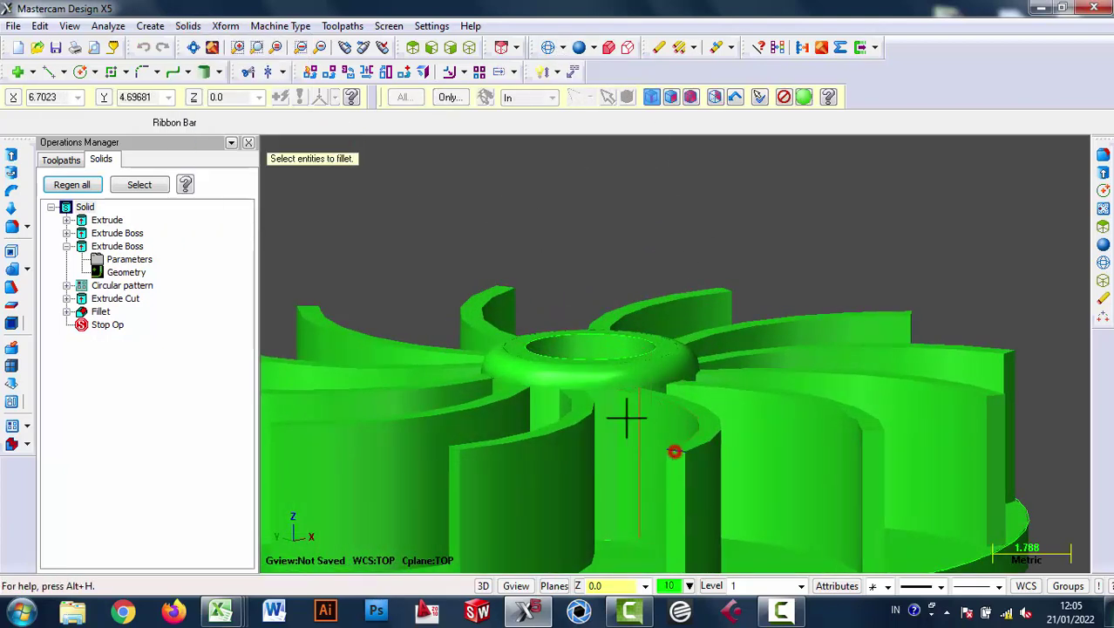
{"action": "scroll", "coordinate": [450, 445], "scroll_direction": "up", "scroll_amount": 1}
{"action": "scroll", "coordinate": [450, 449], "scroll_direction": "up", "scroll_amount": 1}
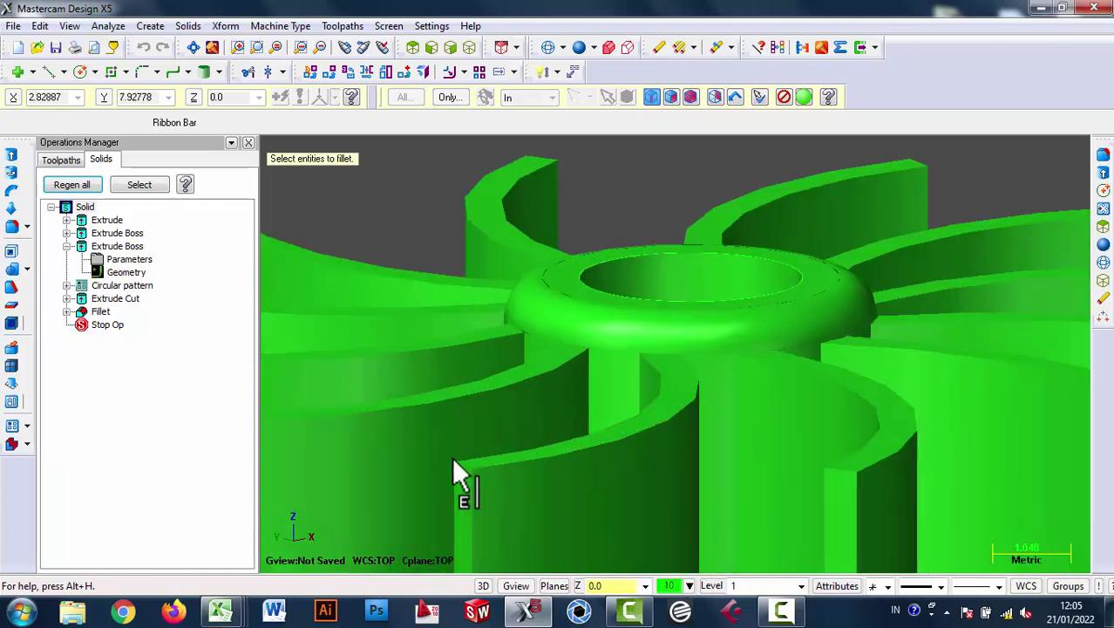
{"action": "scroll", "coordinate": [451, 457], "scroll_direction": "up", "scroll_amount": 1}
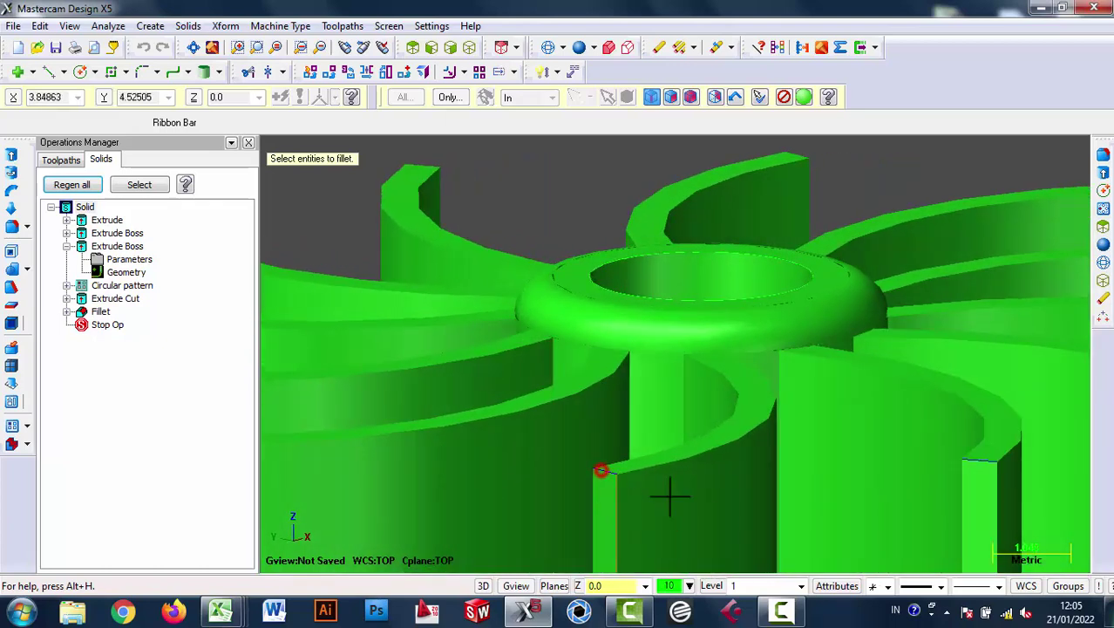
{"action": "middle_click_drag", "start_coordinate": [666, 494], "coordinate": [749, 471]}
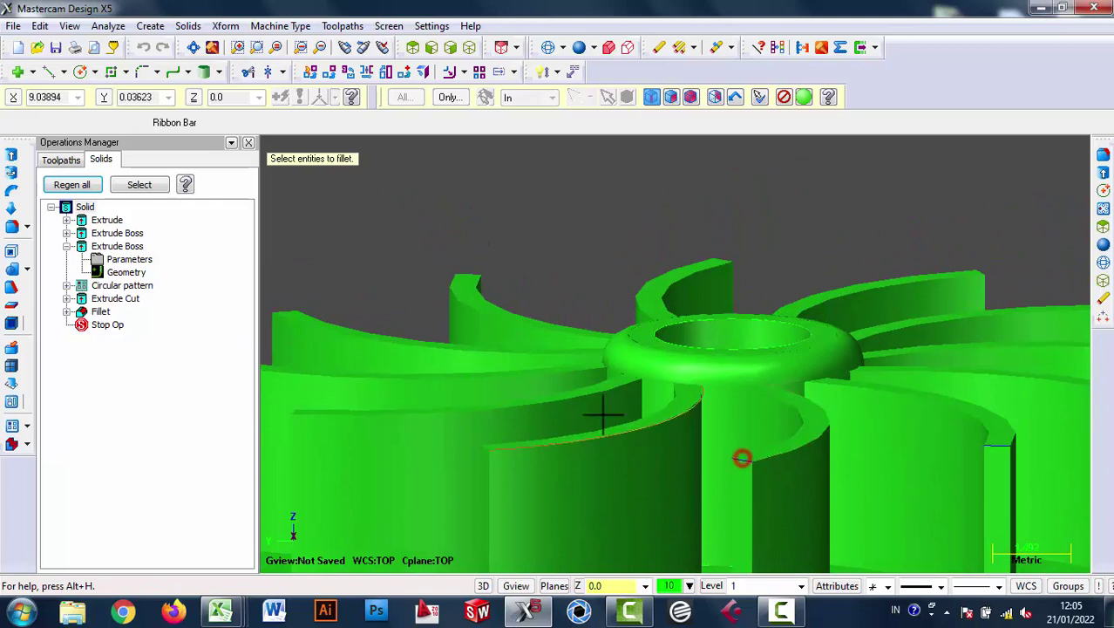
{"action": "middle_click_drag", "start_coordinate": [693, 462], "coordinate": [617, 470]}
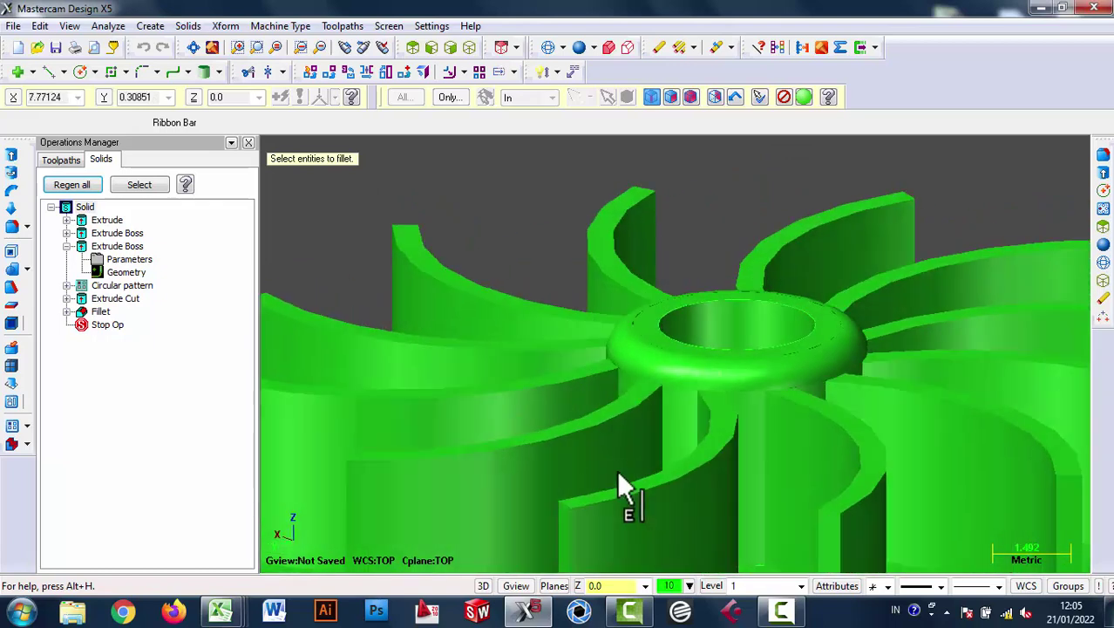
{"action": "left_click", "coordinate": [830, 508]}
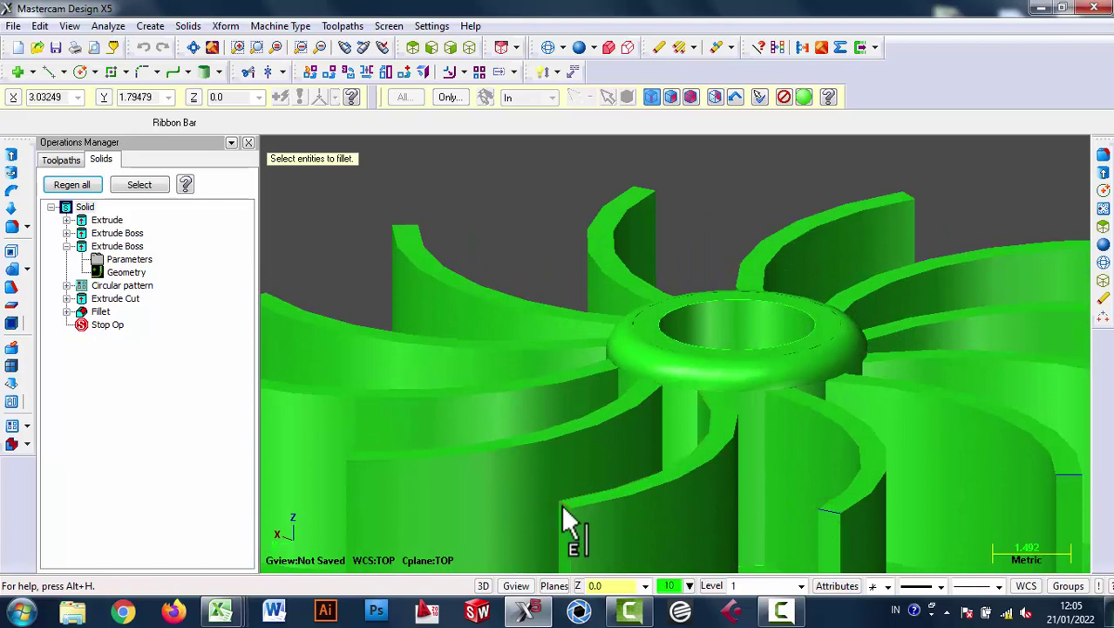
- Add another fin edge plus the curved fin and hub edges, then end the edge selection
{"action": "scroll", "coordinate": [561, 504], "scroll_direction": "down", "scroll_amount": 2}
{"action": "mouse_move", "coordinate": [610, 473]}
{"action": "middle_mouse_down"}
{"action": "mouse_move", "coordinate": [601, 490]}
{"action": "mouse_move", "coordinate": [513, 478]}
{"action": "mouse_move", "coordinate": [820, 534]}
{"action": "middle_mouse_up"}
{"action": "scroll", "coordinate": [743, 479], "scroll_direction": "up", "scroll_amount": 2}
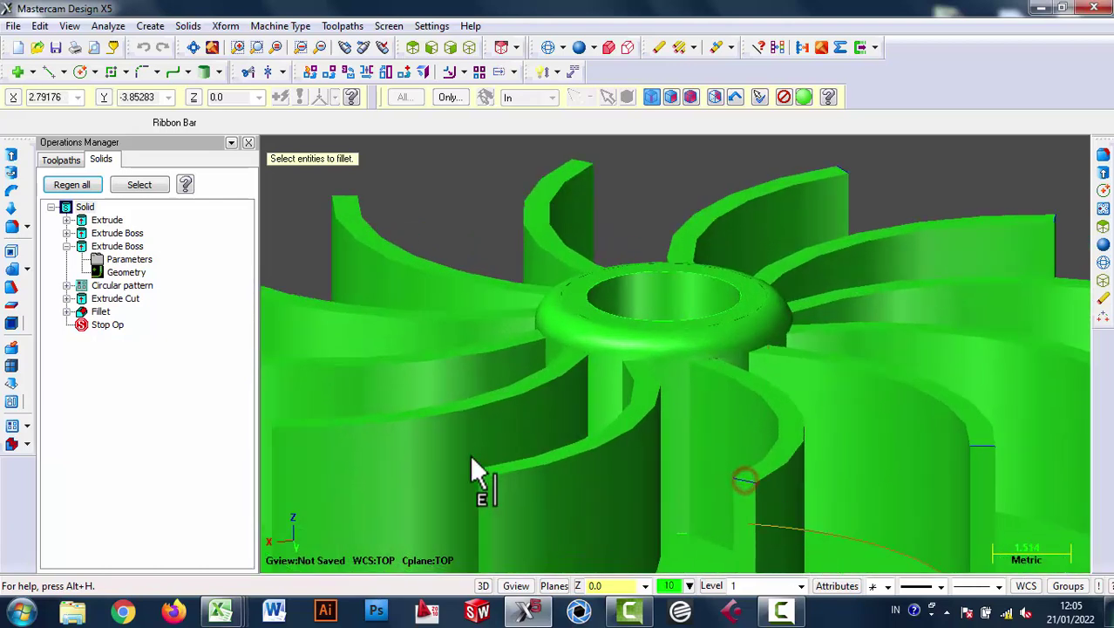
{"action": "scroll", "coordinate": [601, 490], "scroll_direction": "down", "scroll_amount": 2}
{"action": "mouse_move", "coordinate": [601, 489]}
{"action": "middle_mouse_down"}
{"action": "mouse_move", "coordinate": [614, 485]}
{"action": "mouse_move", "coordinate": [512, 478]}
{"action": "mouse_move", "coordinate": [732, 501]}
{"action": "middle_mouse_up"}
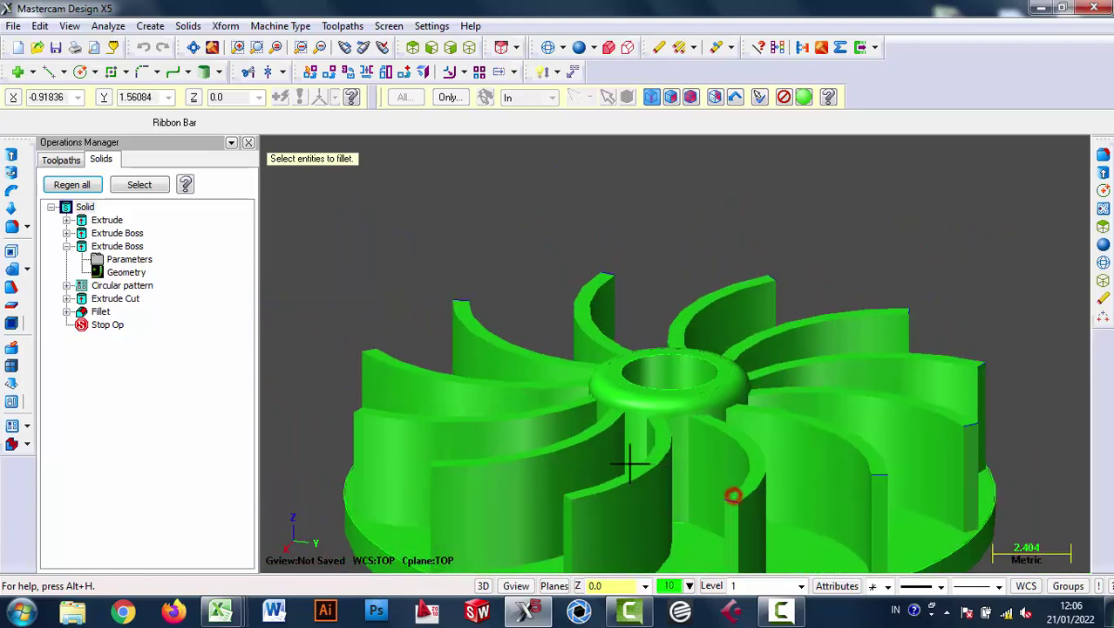
{"action": "scroll", "coordinate": [576, 523], "scroll_direction": "up", "scroll_amount": 2}
{"action": "scroll", "coordinate": [554, 511], "scroll_direction": "up", "scroll_amount": 2}
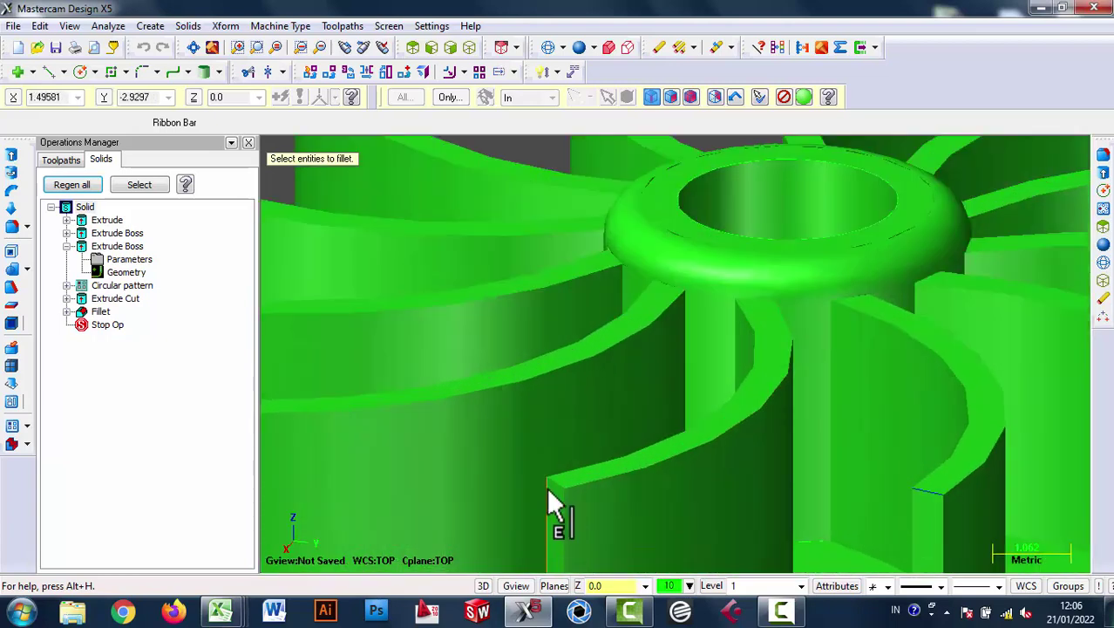
{"action": "scroll", "coordinate": [637, 491], "scroll_direction": "down", "scroll_amount": 4}
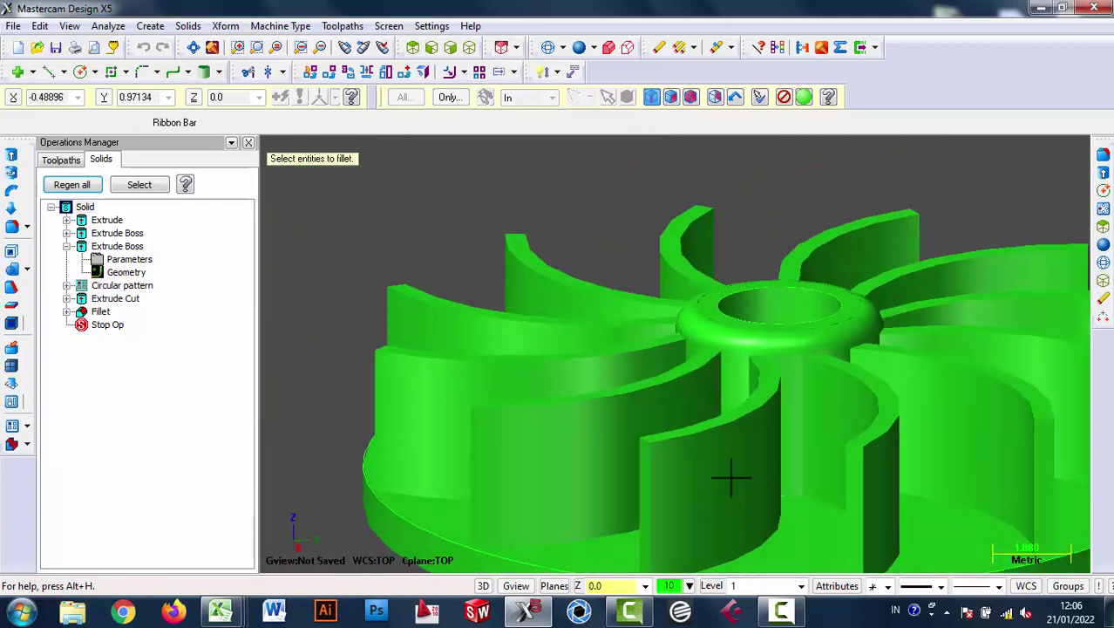
{"action": "scroll", "coordinate": [788, 494], "scroll_direction": "up", "scroll_amount": 1}
{"action": "scroll", "coordinate": [787, 494], "scroll_direction": "up", "scroll_amount": 2}
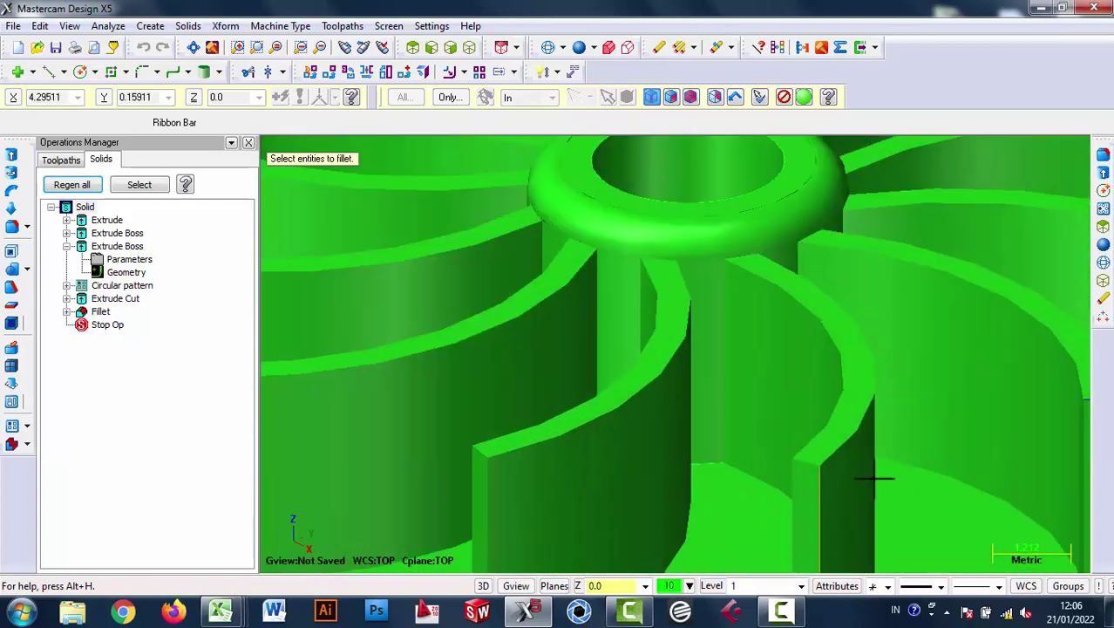
{"action": "left_click", "coordinate": [804, 462]}
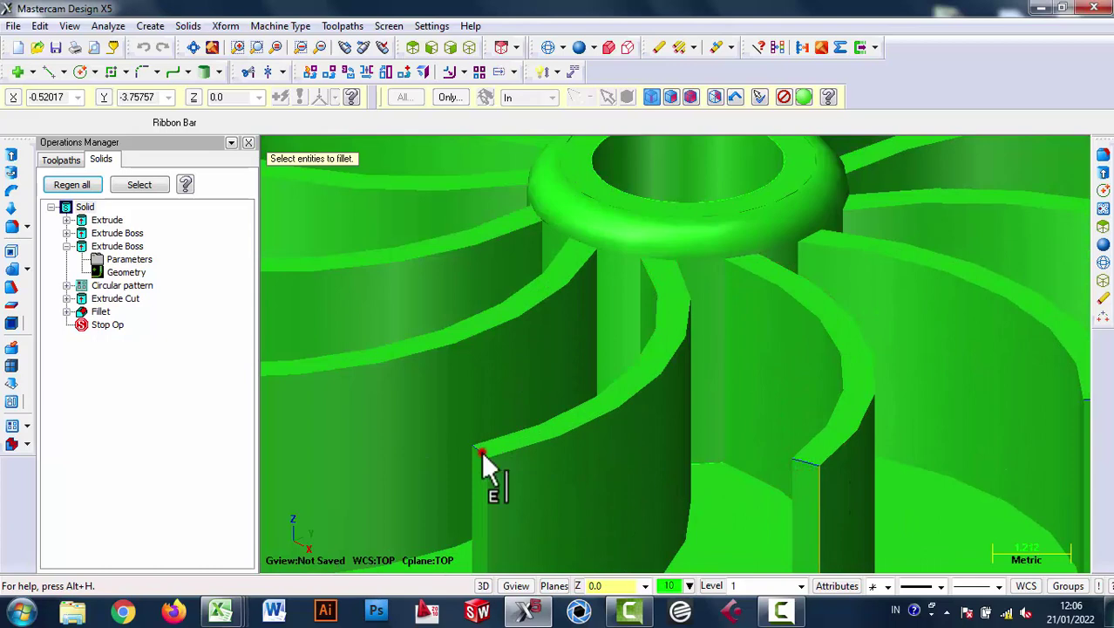
{"action": "scroll", "coordinate": [601, 424], "scroll_direction": "down", "scroll_amount": 4}
{"action": "middle_click_drag", "start_coordinate": [601, 448], "coordinate": [566, 460]}
{"action": "scroll", "coordinate": [636, 541], "scroll_direction": "up", "scroll_amount": 4}
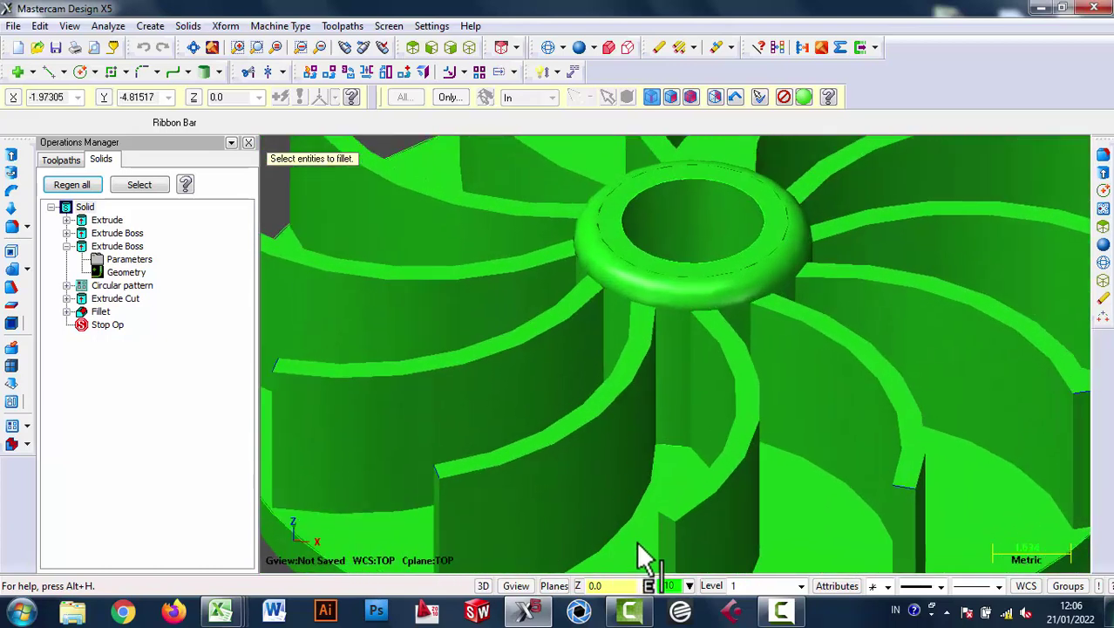
{"action": "scroll", "coordinate": [649, 527], "scroll_direction": "up", "scroll_amount": 1}
{"action": "left_click", "coordinate": [668, 511]}
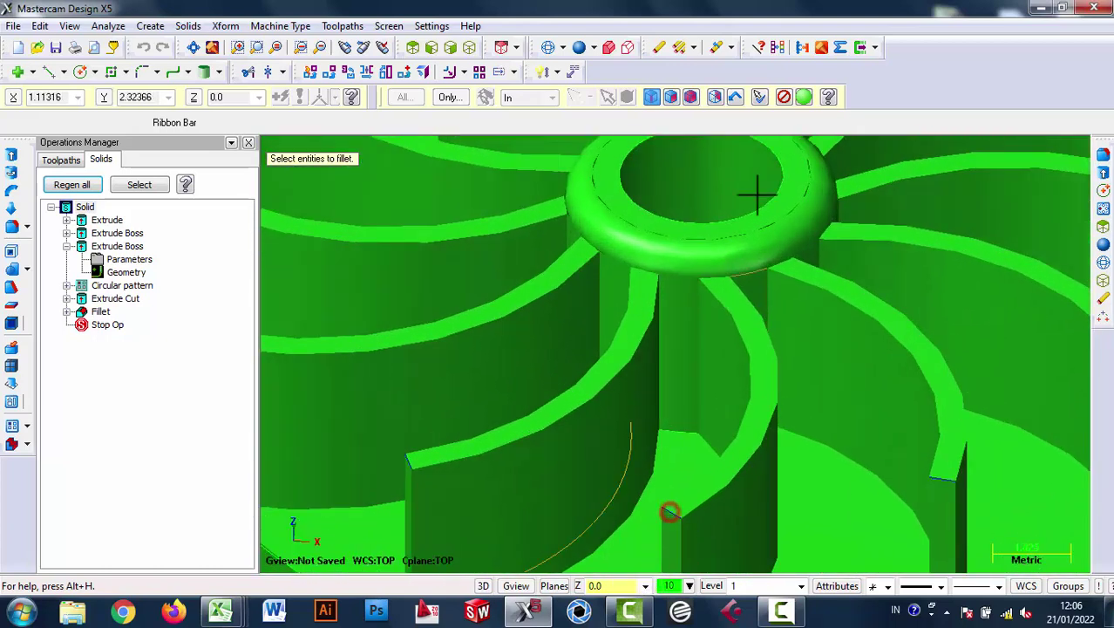
{"action": "left_click", "coordinate": [802, 100]}
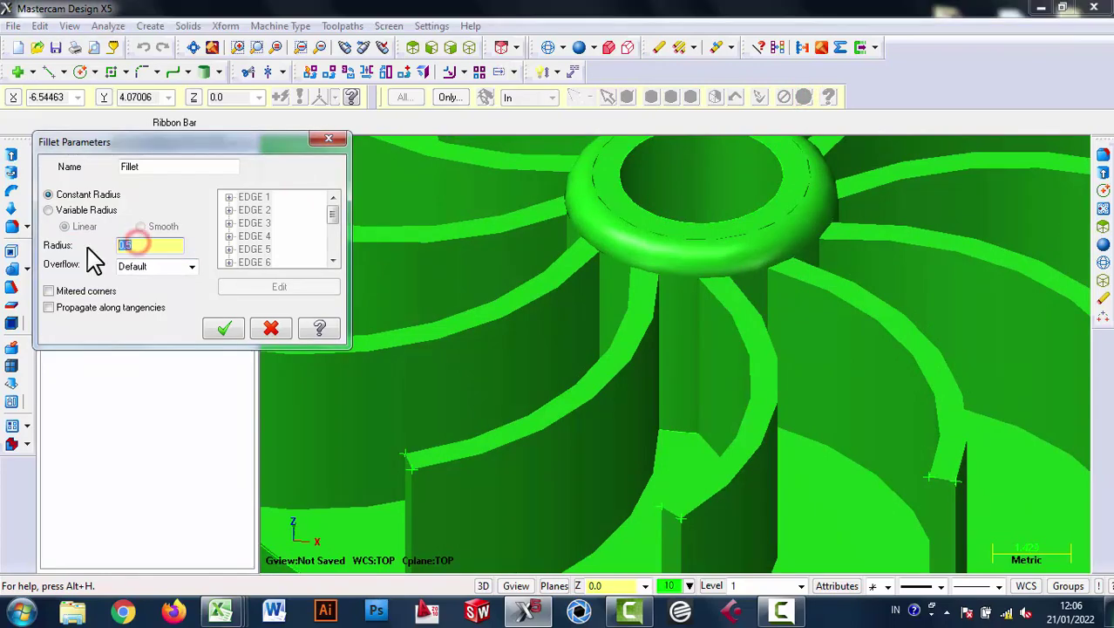
{"action": "left_click", "coordinate": [214, 331]}
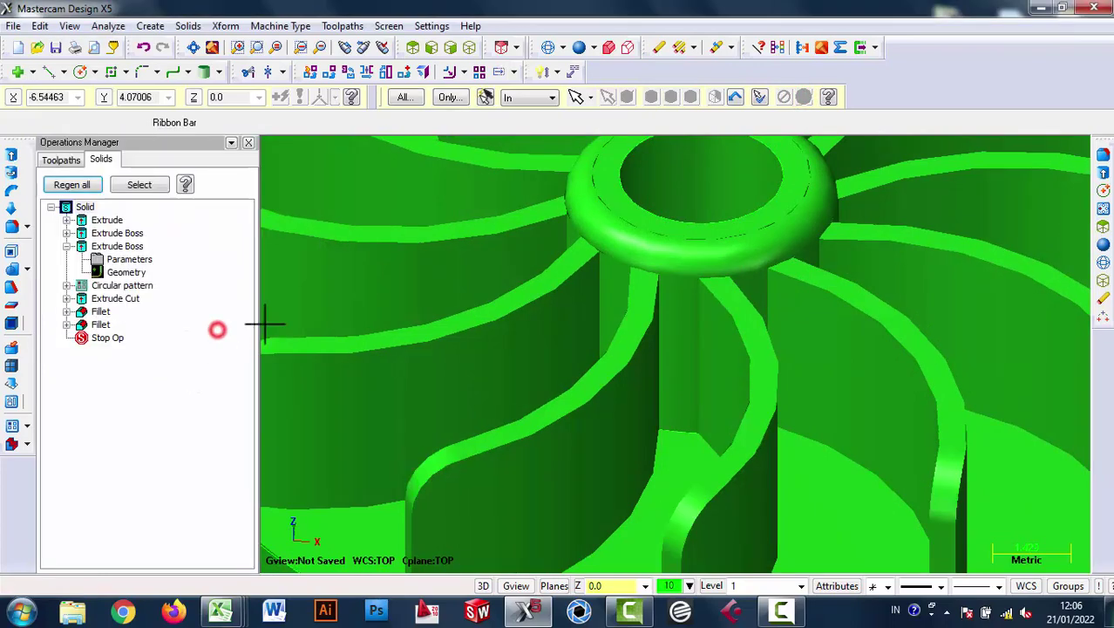
{"action": "scroll", "coordinate": [462, 336], "scroll_direction": "down", "scroll_amount": 3}
{"action": "mouse_move", "coordinate": [462, 336]}
{"action": "middle_mouse_down"}
{"action": "mouse_move", "coordinate": [596, 298]}
{"action": "mouse_move", "coordinate": [692, 316]}
{"action": "mouse_move", "coordinate": [542, 356]}
{"action": "middle_mouse_up"}
{"action": "scroll", "coordinate": [634, 325], "scroll_direction": "down", "scroll_amount": 2}
{"action": "mouse_move", "coordinate": [634, 325]}
{"action": "middle_mouse_down"}
{"action": "mouse_move", "coordinate": [808, 303]}
{"action": "mouse_move", "coordinate": [403, 325]}
{"action": "mouse_move", "coordinate": [473, 294]}
{"action": "mouse_move", "coordinate": [522, 294]}
{"action": "mouse_move", "coordinate": [548, 311]}
{"action": "mouse_move", "coordinate": [534, 399]}
{"action": "mouse_move", "coordinate": [543, 452]}
{"action": "mouse_move", "coordinate": [530, 411]}
{"action": "mouse_move", "coordinate": [587, 410]}
{"action": "mouse_move", "coordinate": [662, 253]}
{"action": "middle_mouse_up"}
{"action": "left_click", "coordinate": [618, 333]}
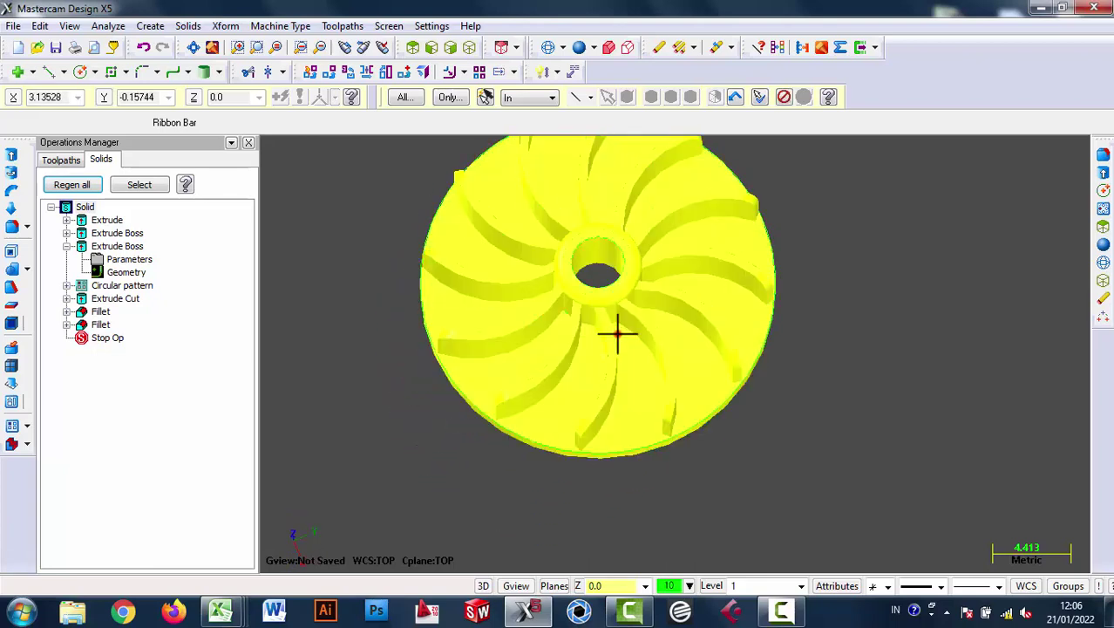
{"action": "mouse_move", "coordinate": [615, 330]}
{"action": "middle_mouse_down"}
{"action": "mouse_move", "coordinate": [746, 465]}
{"action": "mouse_move", "coordinate": [799, 347]}
{"action": "middle_mouse_up"}
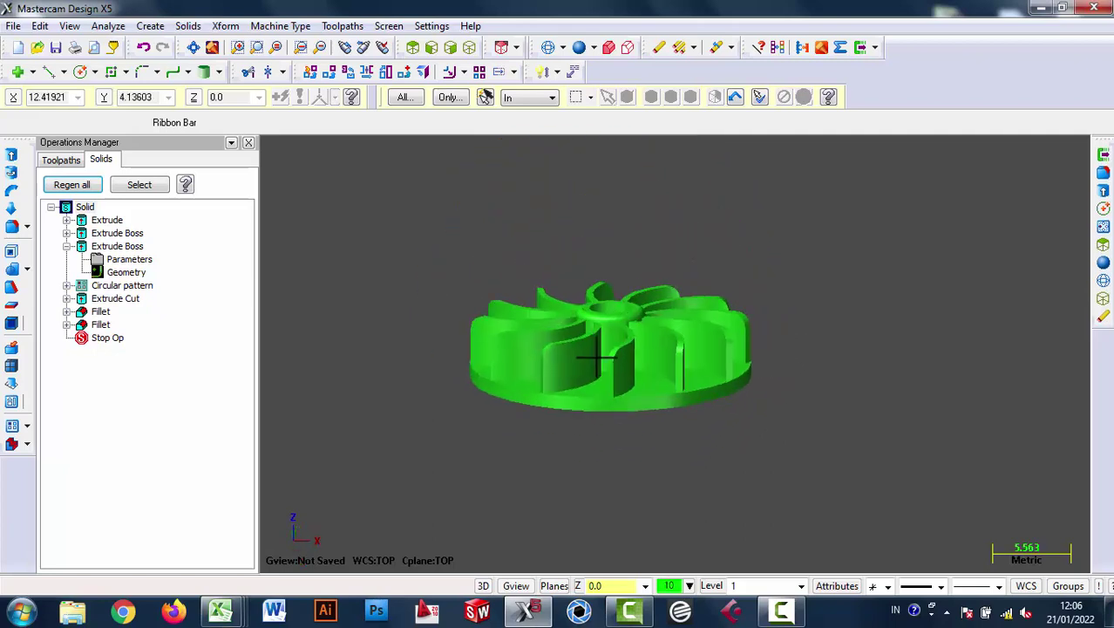
{"action": "scroll", "coordinate": [597, 358], "scroll_direction": "up", "scroll_amount": 3}
{"action": "mouse_move", "coordinate": [597, 358]}
{"action": "middle_mouse_down"}
{"action": "mouse_move", "coordinate": [609, 367]}
{"action": "mouse_move", "coordinate": [641, 361]}
{"action": "mouse_move", "coordinate": [690, 224]}
{"action": "mouse_move", "coordinate": [669, 363]}
{"action": "mouse_move", "coordinate": [667, 343]}
{"action": "mouse_move", "coordinate": [709, 361]}
{"action": "mouse_move", "coordinate": [842, 364]}
{"action": "mouse_move", "coordinate": [704, 356]}
{"action": "mouse_move", "coordinate": [604, 391]}
{"action": "mouse_move", "coordinate": [534, 293]}
{"action": "mouse_move", "coordinate": [866, 299]}
{"action": "middle_mouse_up"}
{"action": "scroll", "coordinate": [689, 224], "scroll_direction": "down", "scroll_amount": 2}
{"action": "scroll", "coordinate": [453, 419], "scroll_direction": "down", "scroll_amount": 2}
{"action": "mouse_move", "coordinate": [452, 419]}
{"action": "middle_mouse_down"}
{"action": "mouse_move", "coordinate": [472, 406]}
{"action": "mouse_move", "coordinate": [480, 424]}
{"action": "mouse_move", "coordinate": [422, 413]}
{"action": "middle_mouse_up"}
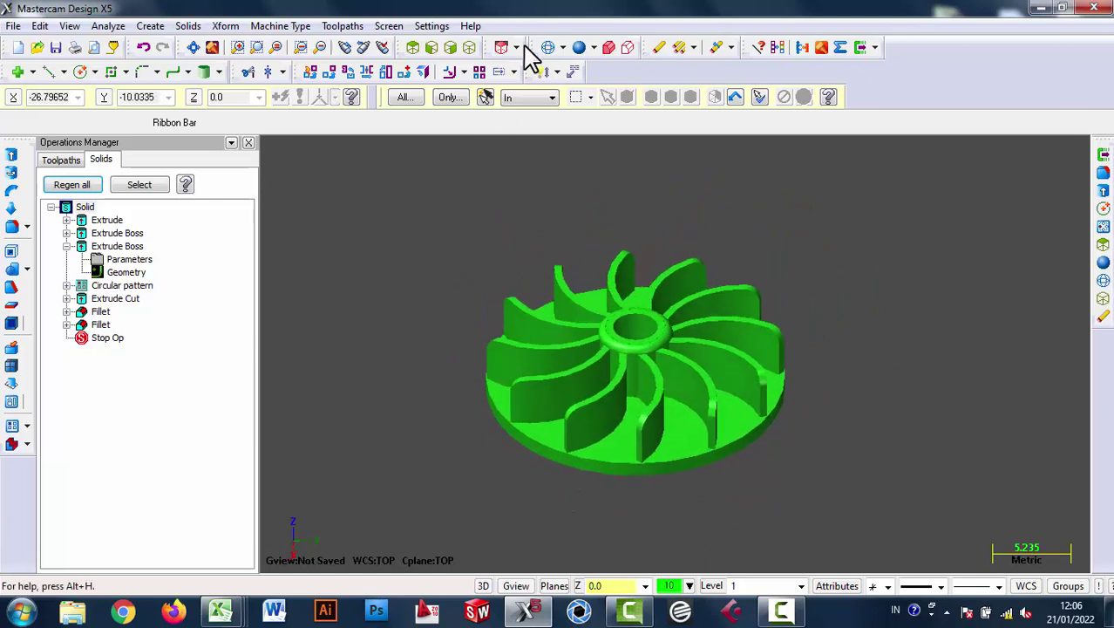
{"action": "left_click", "coordinate": [549, 44]}
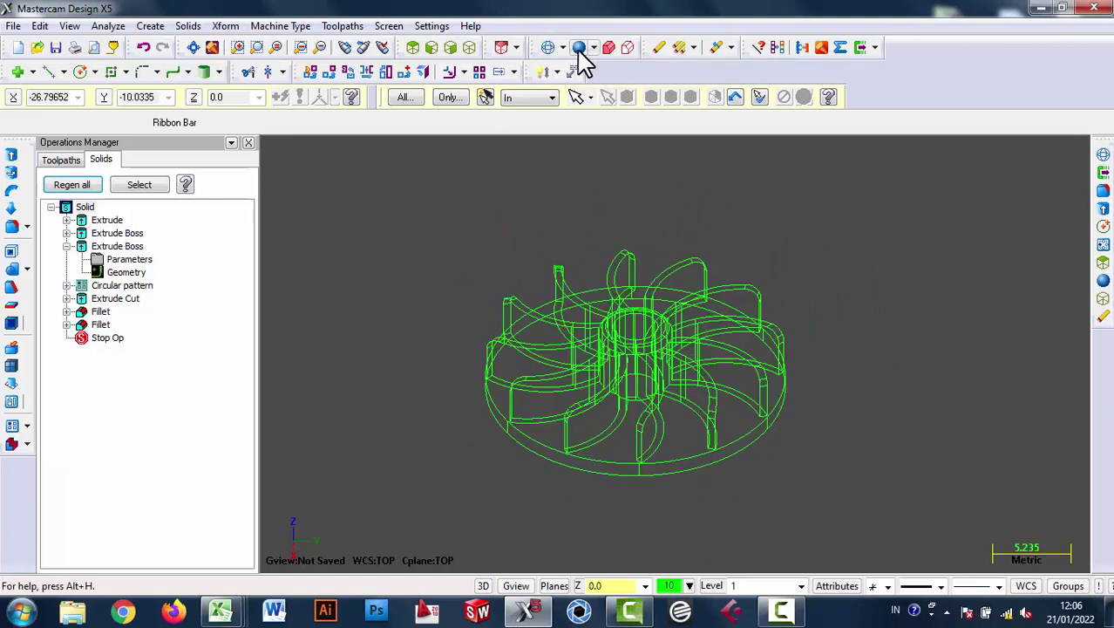
{"action": "left_click", "coordinate": [577, 52]}
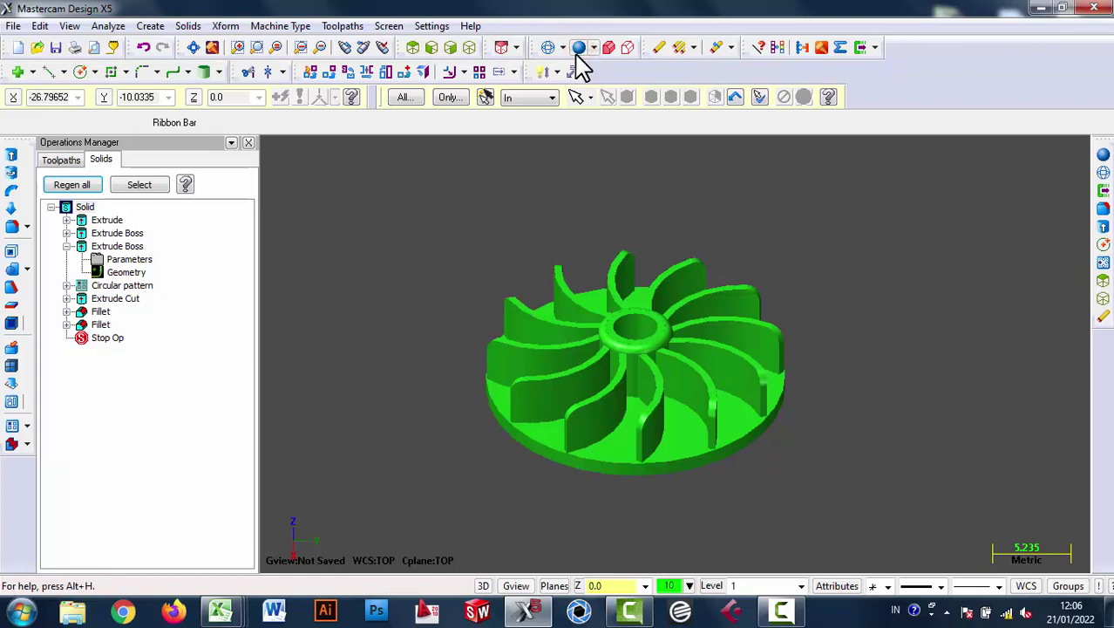
- Save the part to the Desktop as a STEP (*.STP) file, starting the name 'imp'
{"action": "left_click", "coordinate": [12, 26]}
{"action": "left_click", "coordinate": [85, 153]}
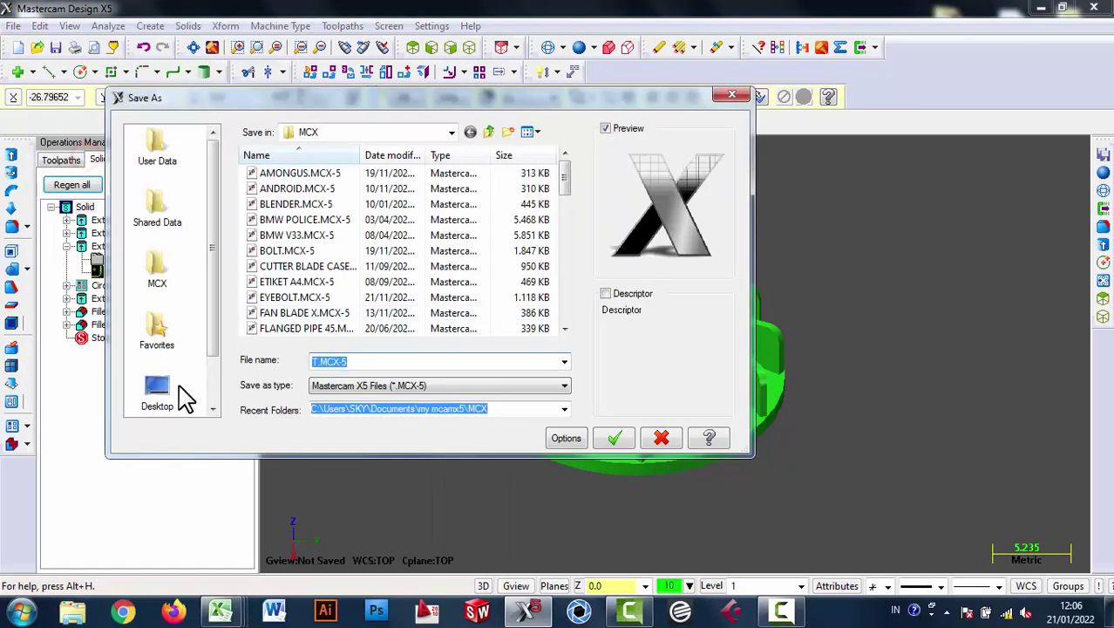
{"action": "left_click", "coordinate": [161, 392]}
{"action": "left_click", "coordinate": [332, 385]}
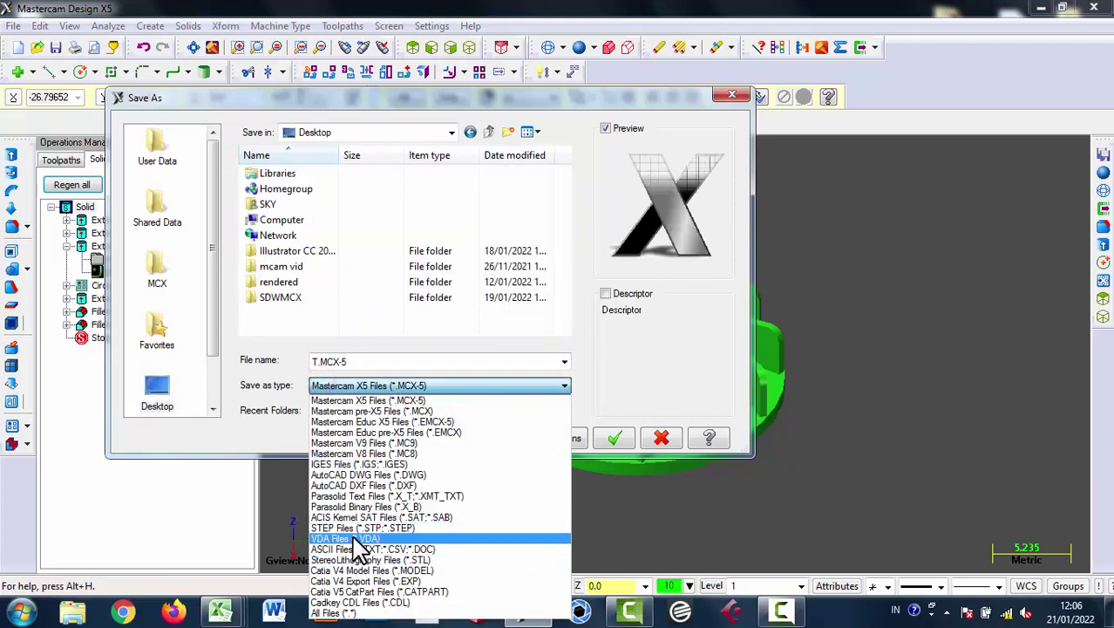
{"action": "left_click", "coordinate": [354, 520]}
{"action": "left_click", "coordinate": [388, 386]}
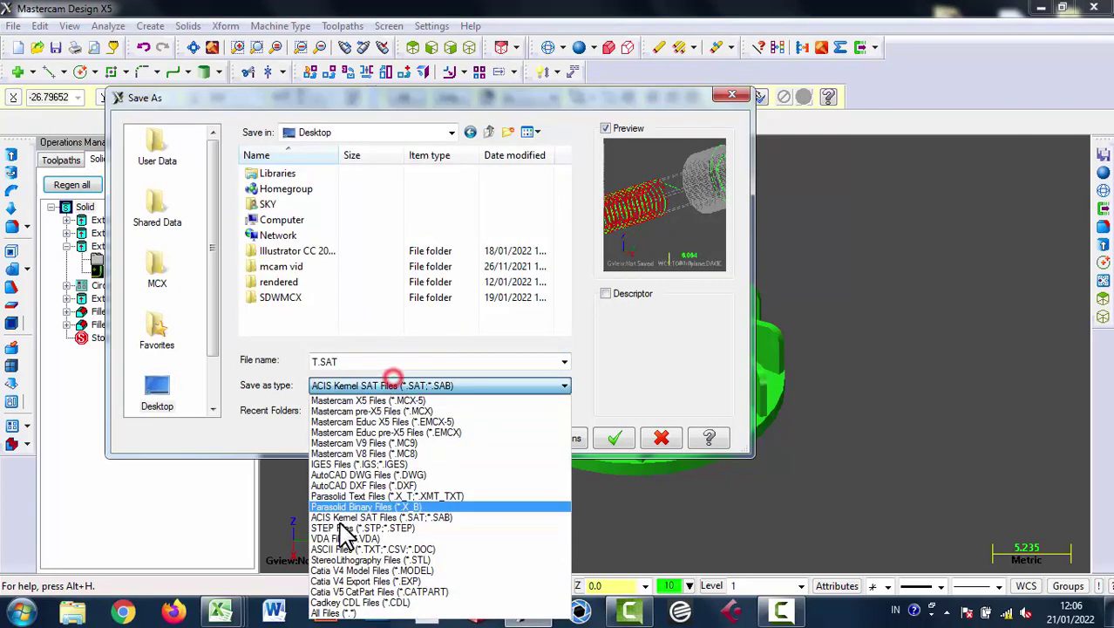
{"action": "left_click", "coordinate": [340, 528]}
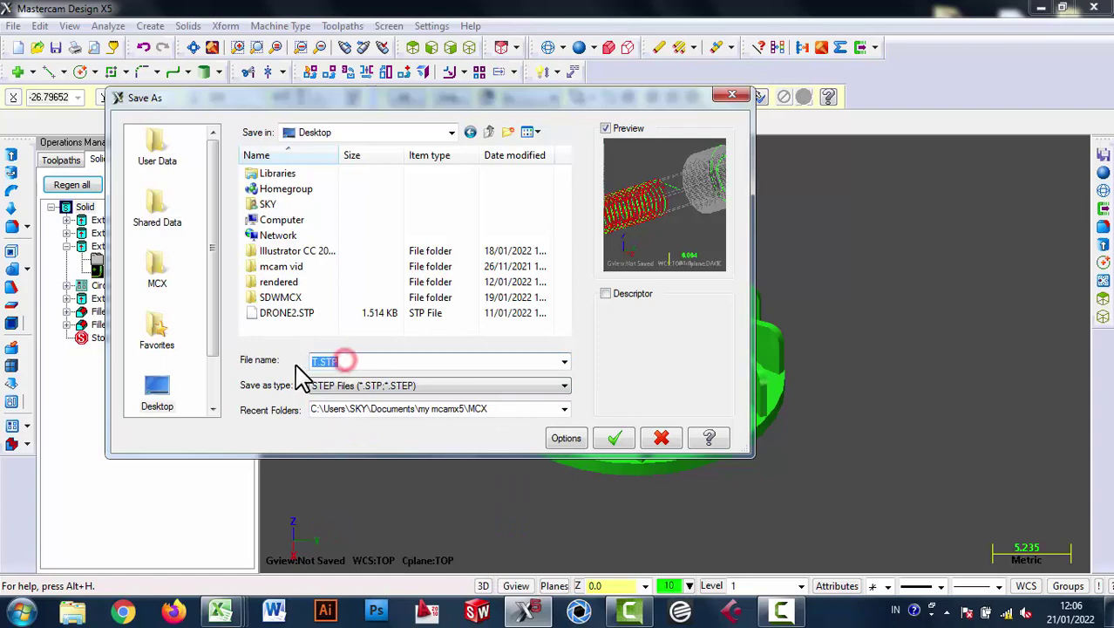
{"action": "type", "text": "imp"}
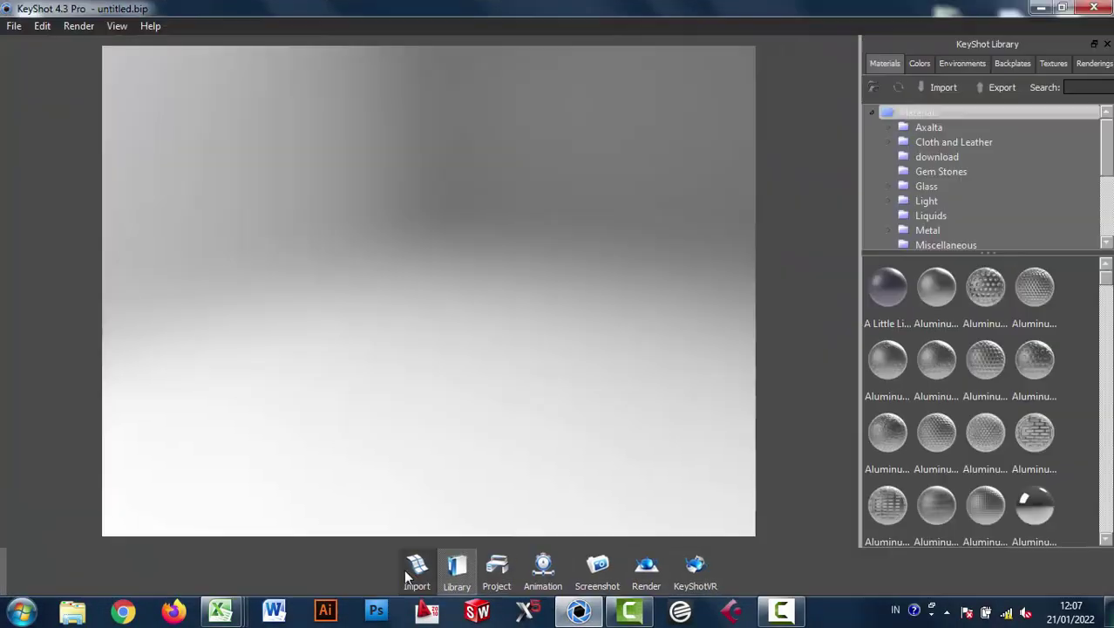
- Import IMPELLER.STP into KeyShot and lower the camera angle
{"action": "left_click", "coordinate": [417, 571]}
{"action": "left_click", "coordinate": [403, 381]}
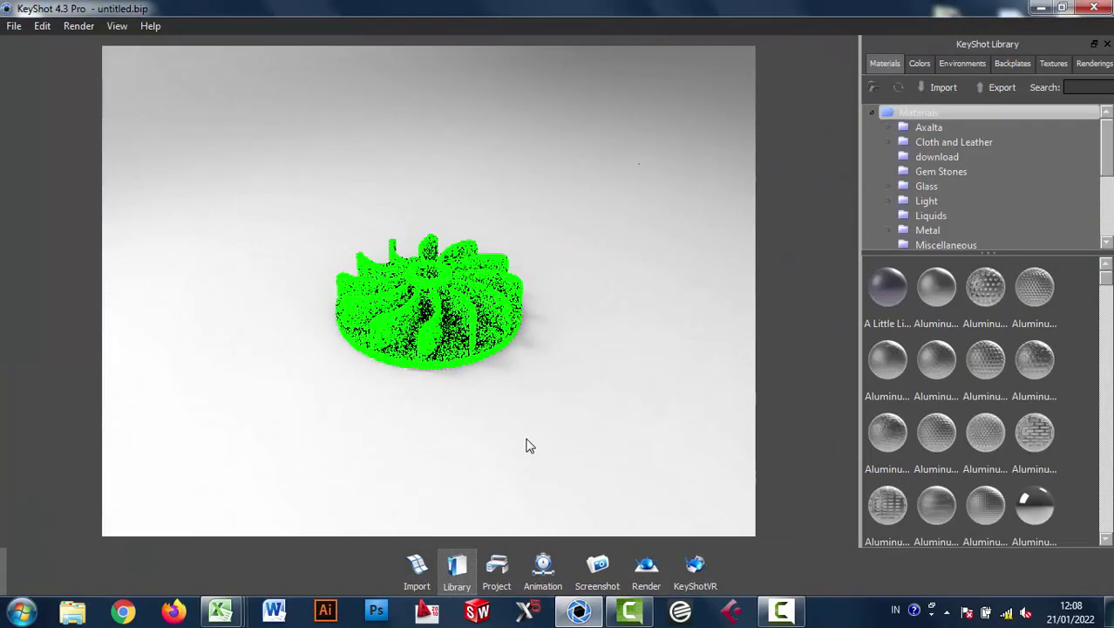
{"action": "left_click_drag", "start_coordinate": [526, 446], "coordinate": [545, 430]}
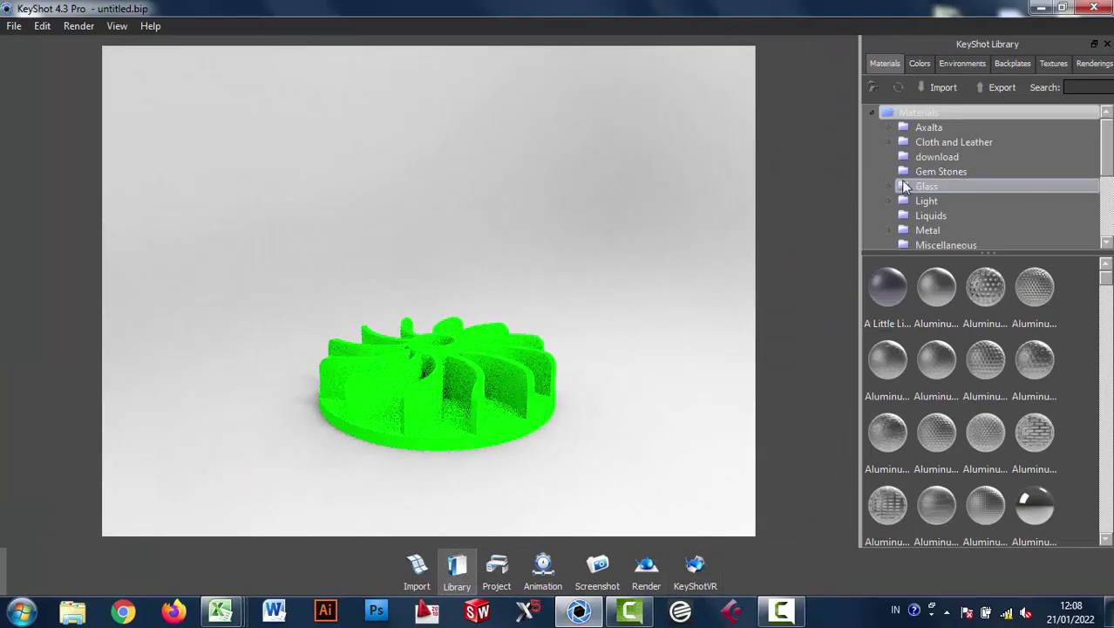
- Try a Brass material and then polished Steel on the impeller
{"action": "double_click", "coordinate": [927, 230]}
{"action": "left_click", "coordinate": [942, 156]}
{"action": "left_click_drag", "start_coordinate": [888, 433], "coordinate": [469, 396]}
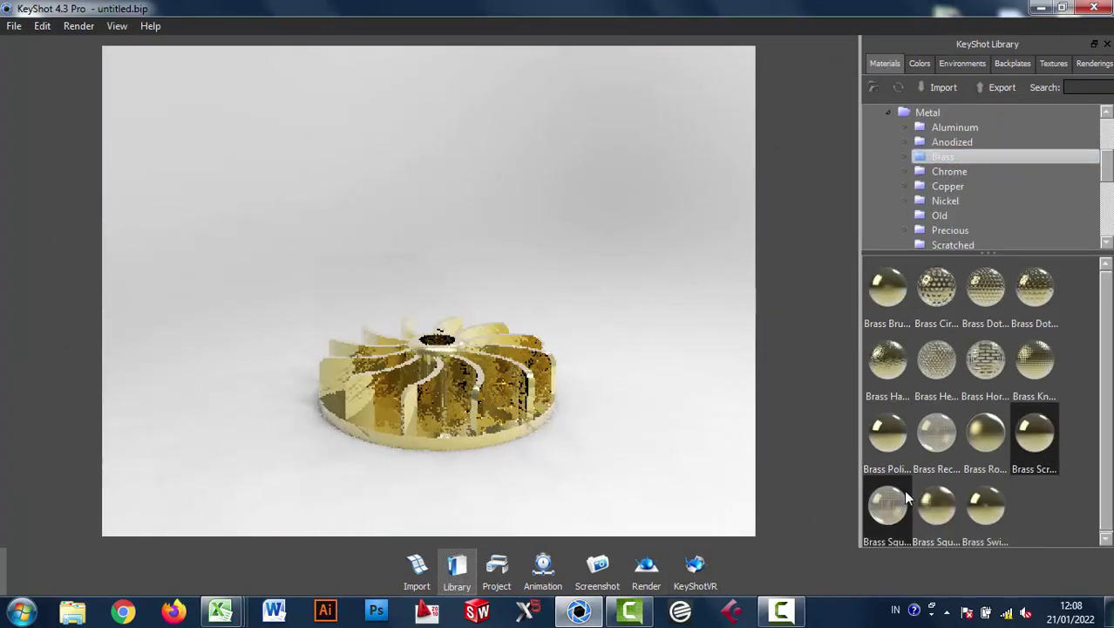
{"action": "scroll", "coordinate": [958, 221], "scroll_direction": "down", "scroll_amount": 2}
{"action": "left_click", "coordinate": [957, 222]}
{"action": "left_click_drag", "start_coordinate": [1034, 358], "coordinate": [444, 384]}
- Apply Plastic > Hard > Shiny materials, first yellow, then red, to the impeller
{"action": "scroll", "coordinate": [958, 203], "scroll_direction": "down", "scroll_amount": 3}
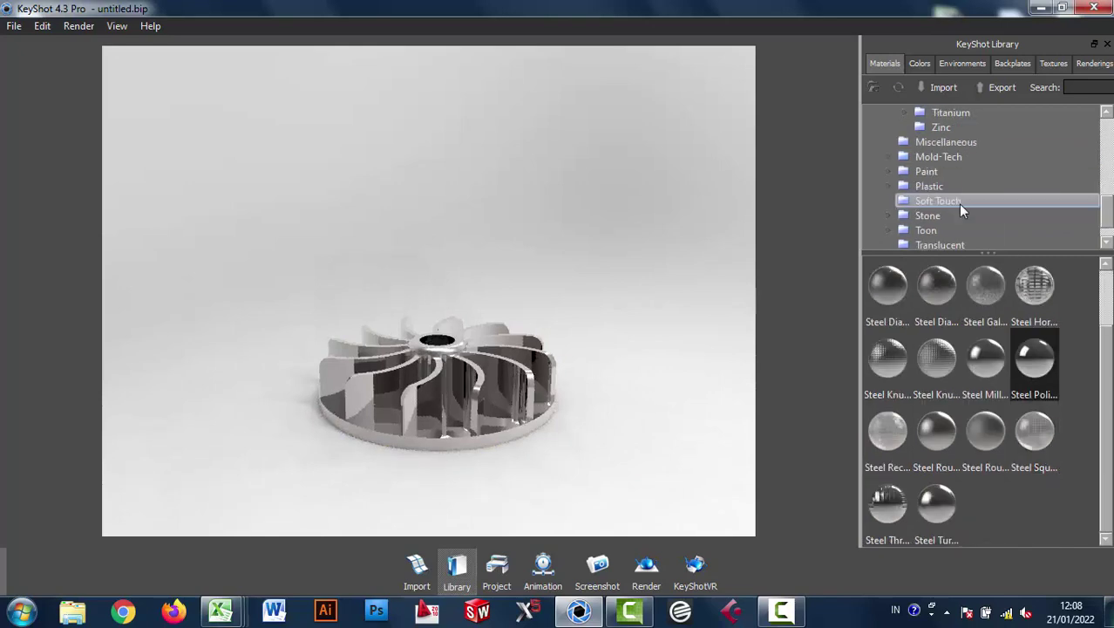
{"action": "left_click", "coordinate": [929, 186]}
{"action": "double_click", "coordinate": [929, 186]}
{"action": "double_click", "coordinate": [942, 186]}
{"action": "left_click", "coordinate": [959, 216]}
{"action": "left_click_drag", "start_coordinate": [888, 503], "coordinate": [436, 383]}
{"action": "left_click_drag", "start_coordinate": [985, 430], "coordinate": [549, 401]}
- Render the red impeller as an 800 x 600 still image from the Render options
{"action": "key", "text": "ctrl+p"}
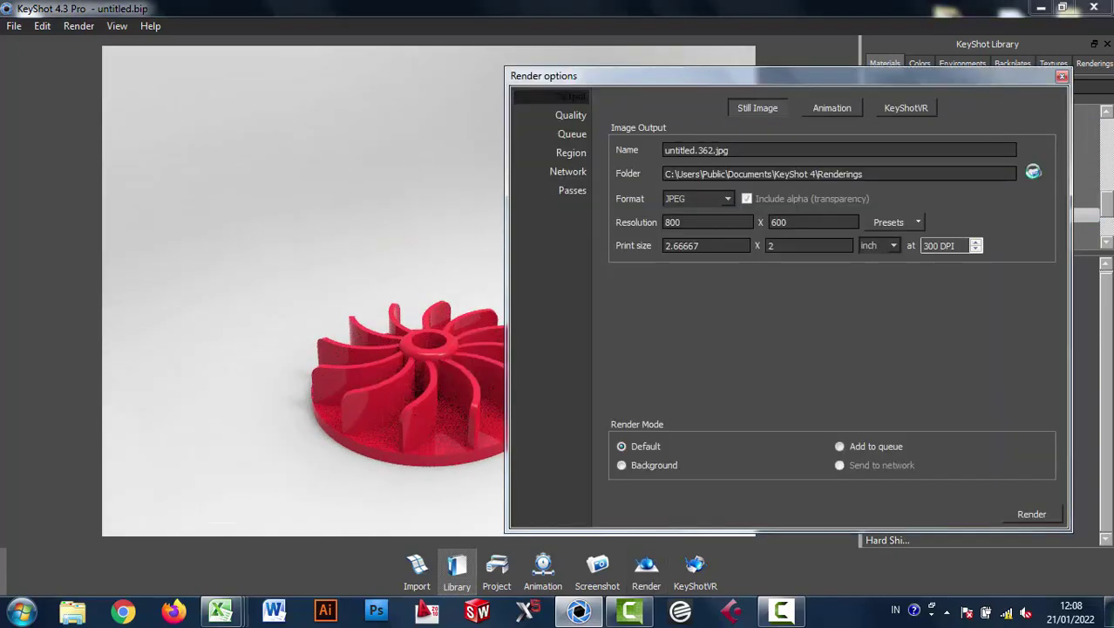
{"action": "left_click", "coordinate": [1034, 171]}
{"action": "left_click", "coordinate": [1000, 450]}
{"action": "left_click", "coordinate": [1031, 514]}
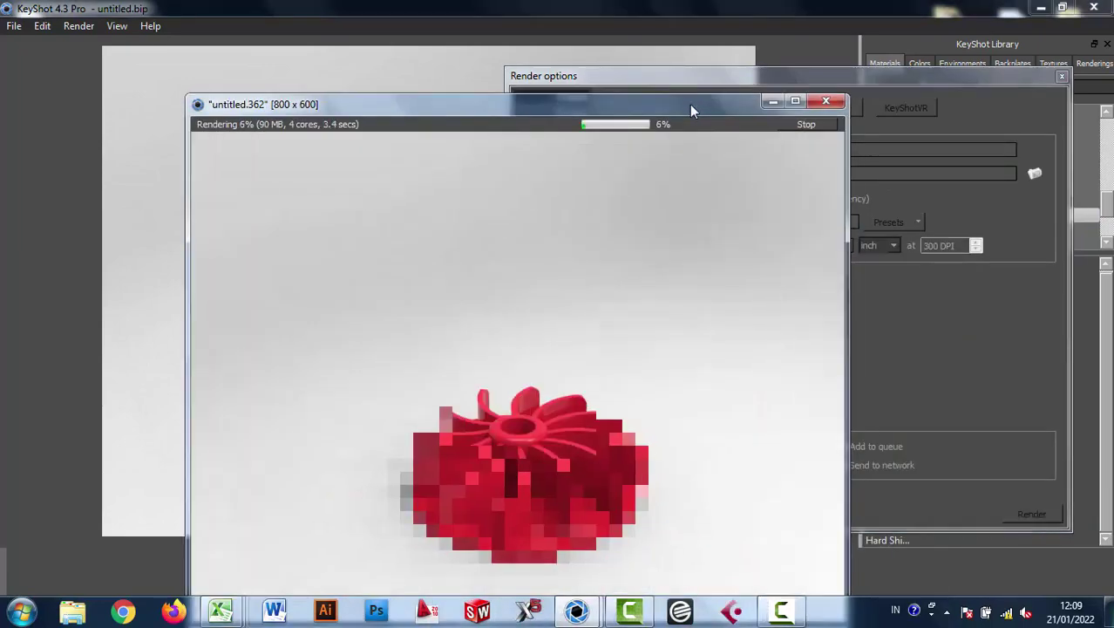